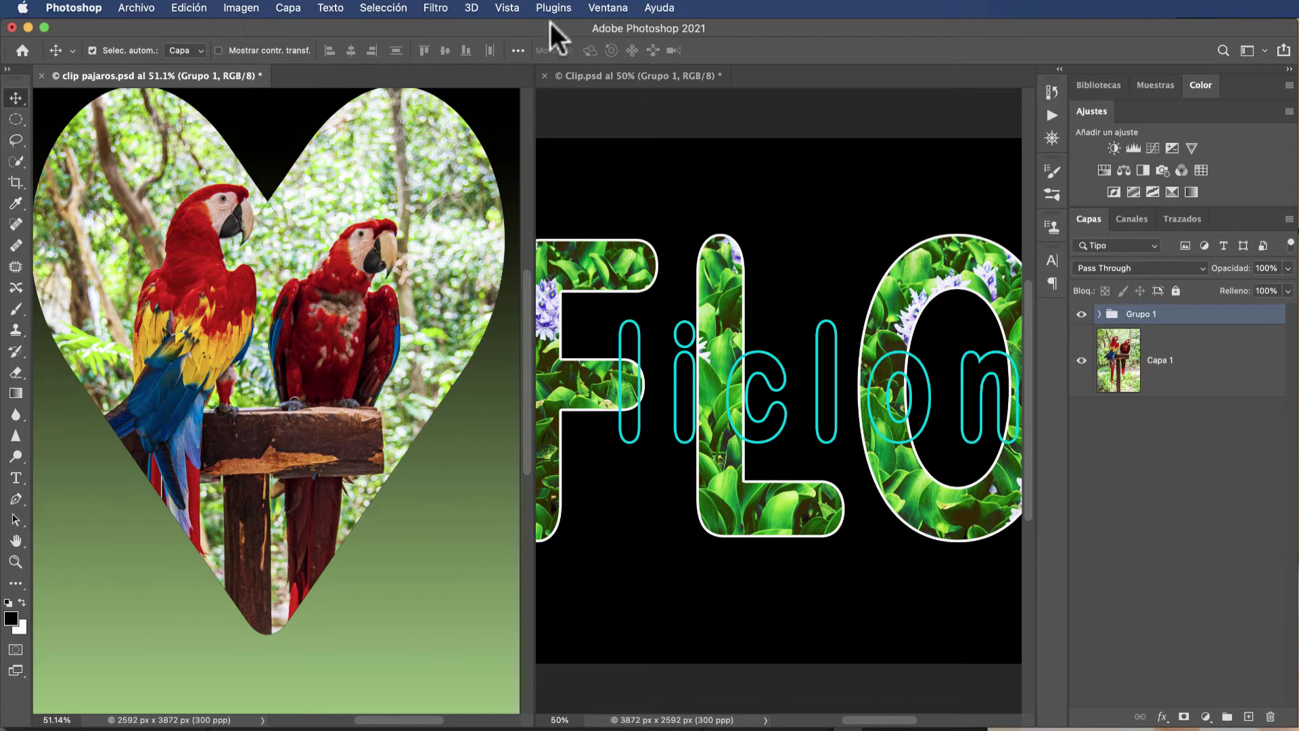
# Show the Ventana > Organizar submenu of document window arrangements
pyautogui.click(607, 7)
pyautogui.moveTo(612, 29)
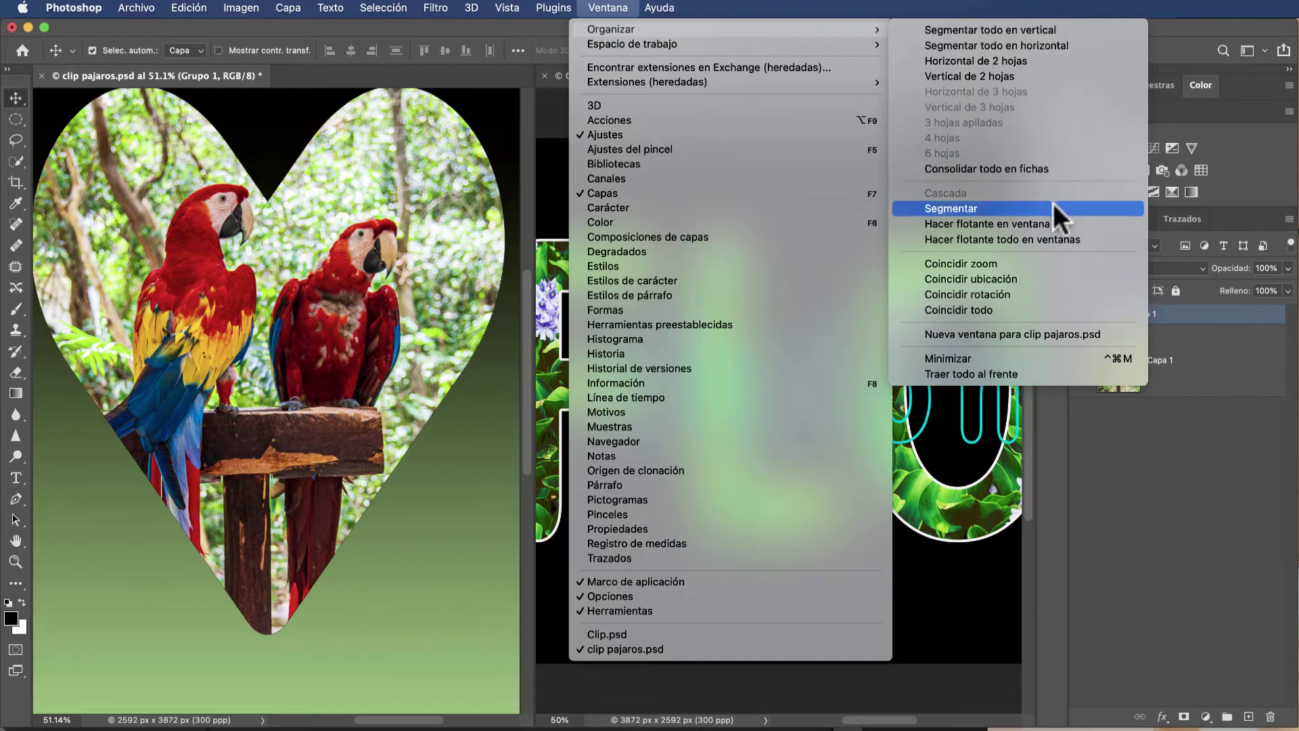
# Consolidate all documents into tabs, hide Grupo 1, and select the parrot layer Capa 1
pyautogui.click(1062, 168)
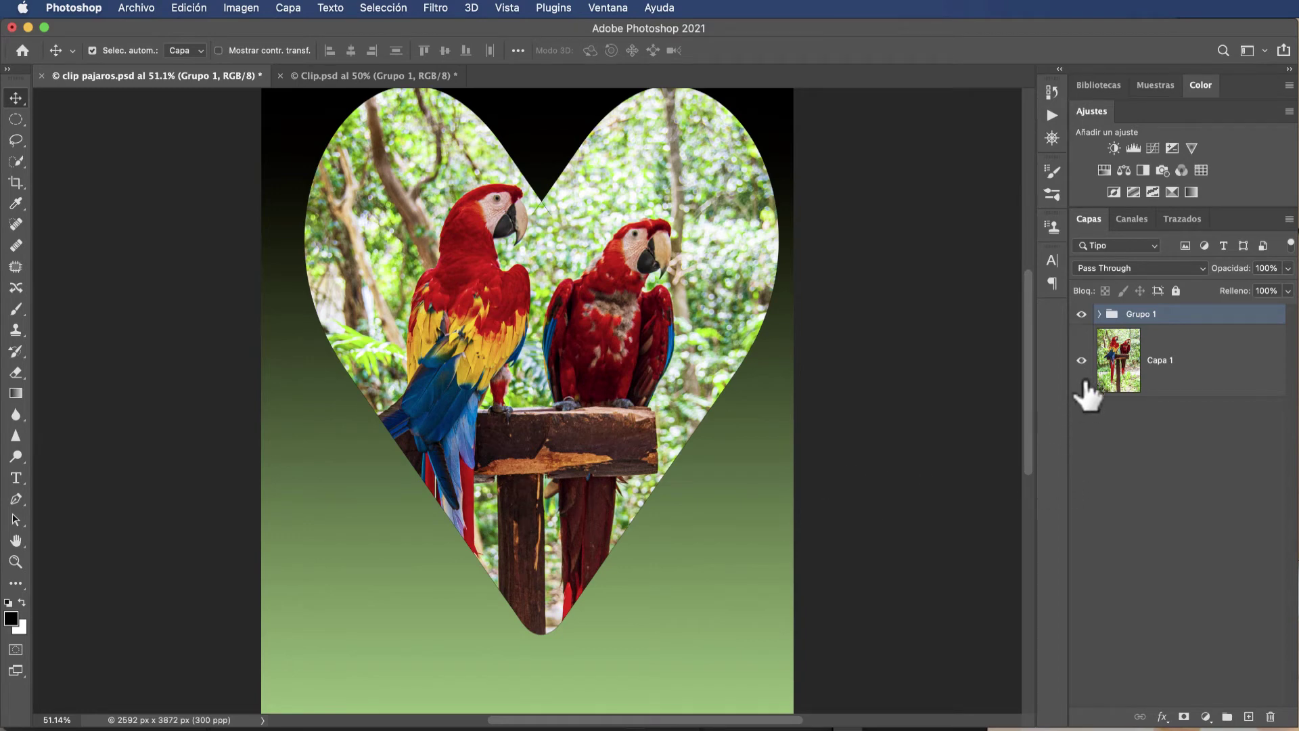
pyautogui.click(1082, 315)
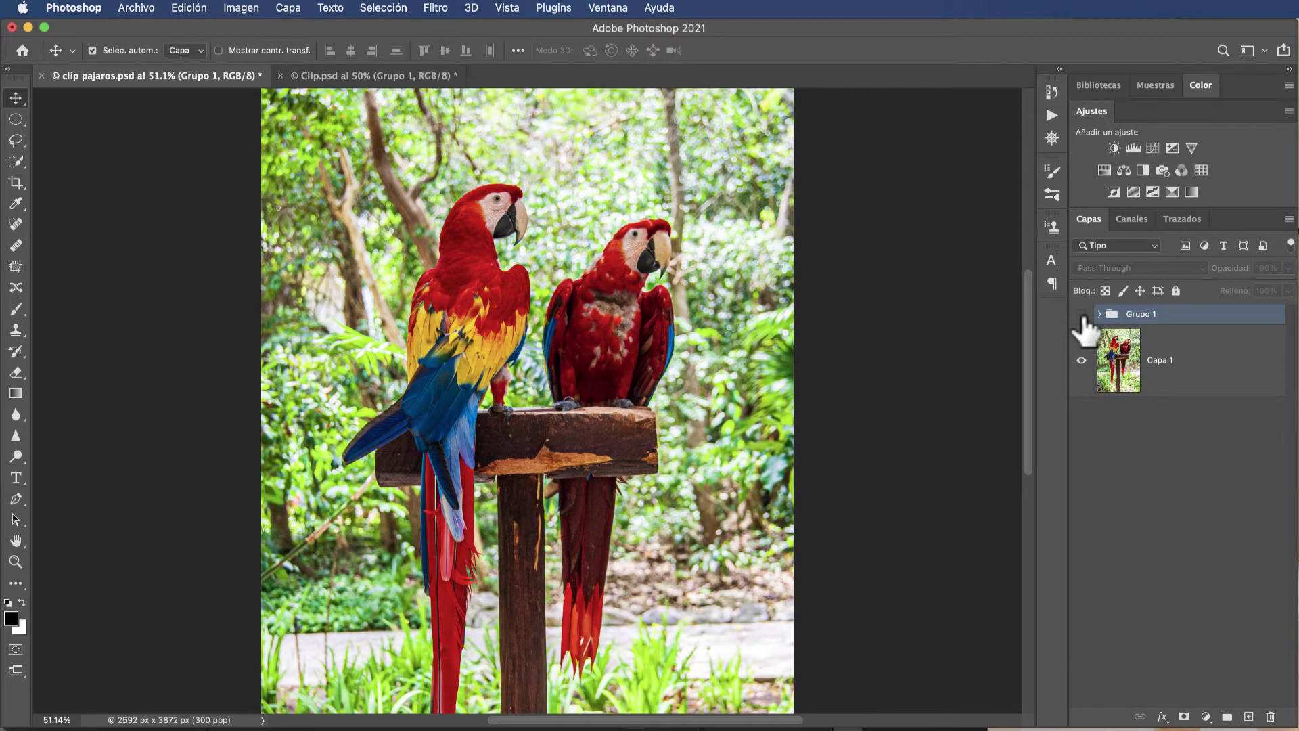
pyautogui.click(1082, 315)
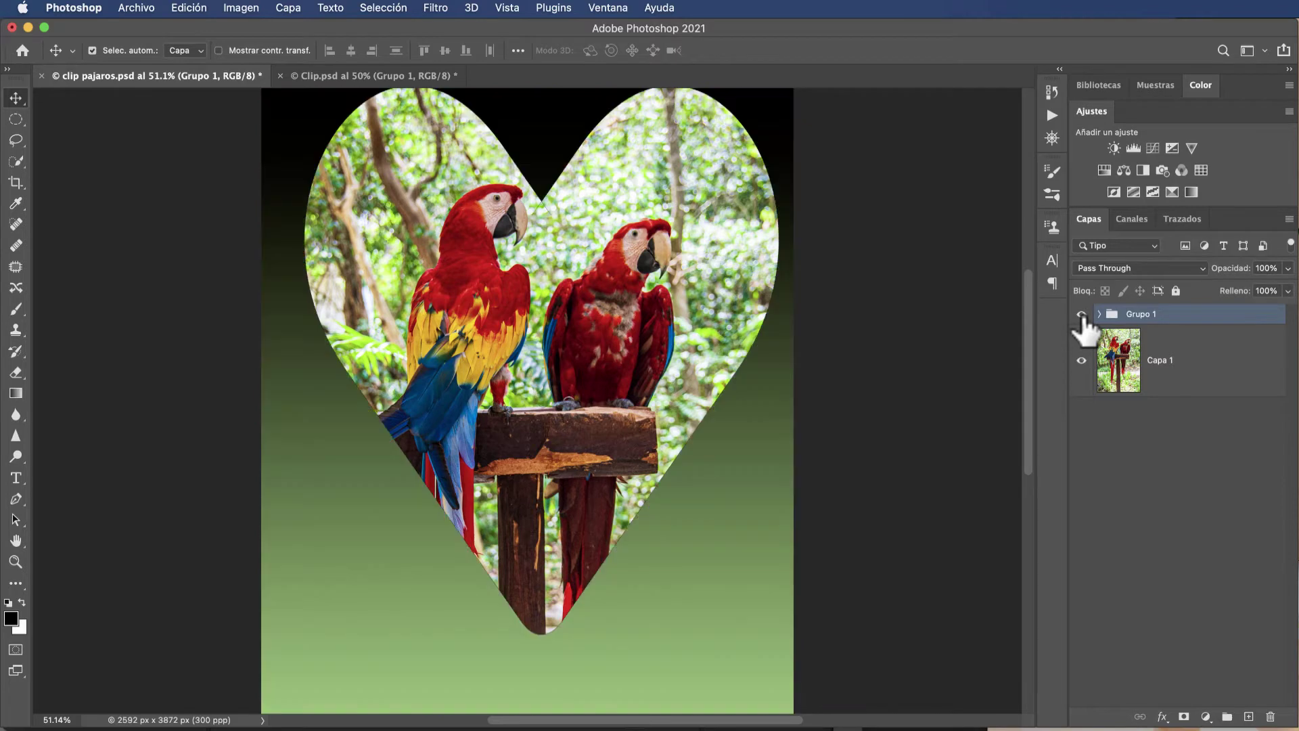
pyautogui.click(1081, 315)
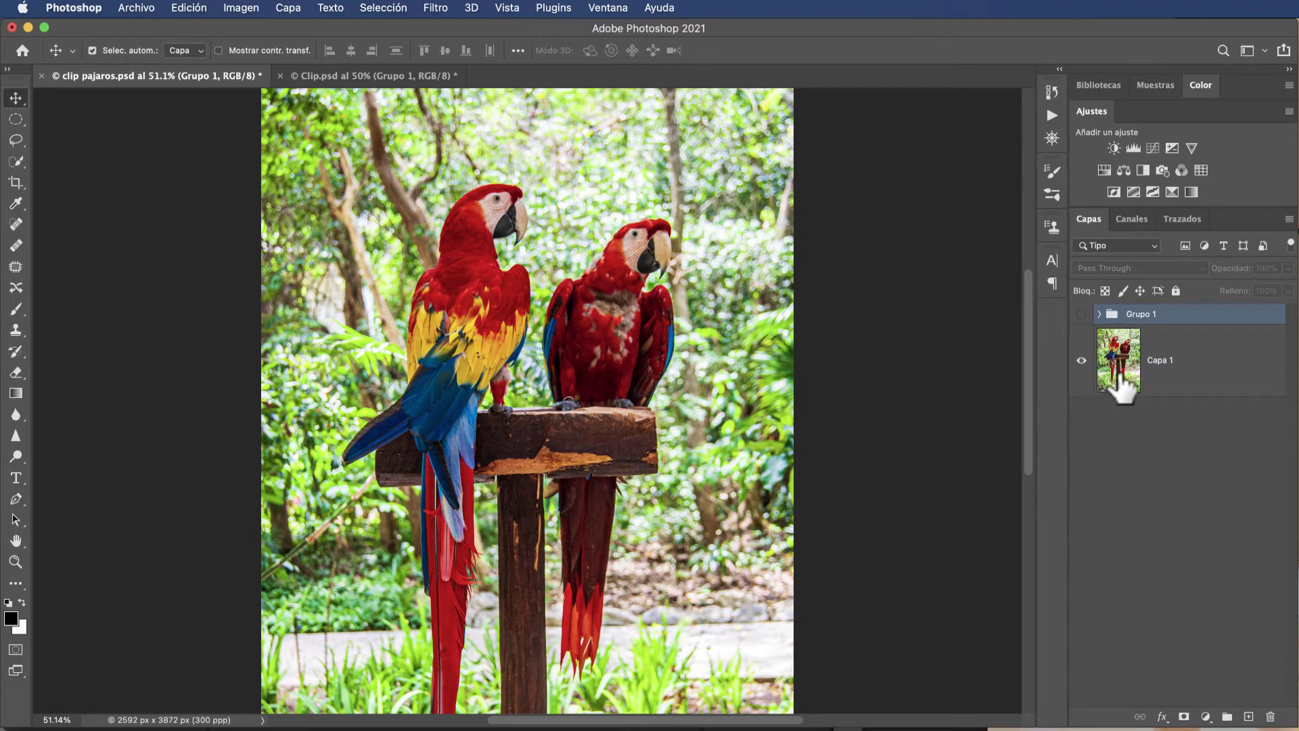
pyautogui.click(1120, 379)
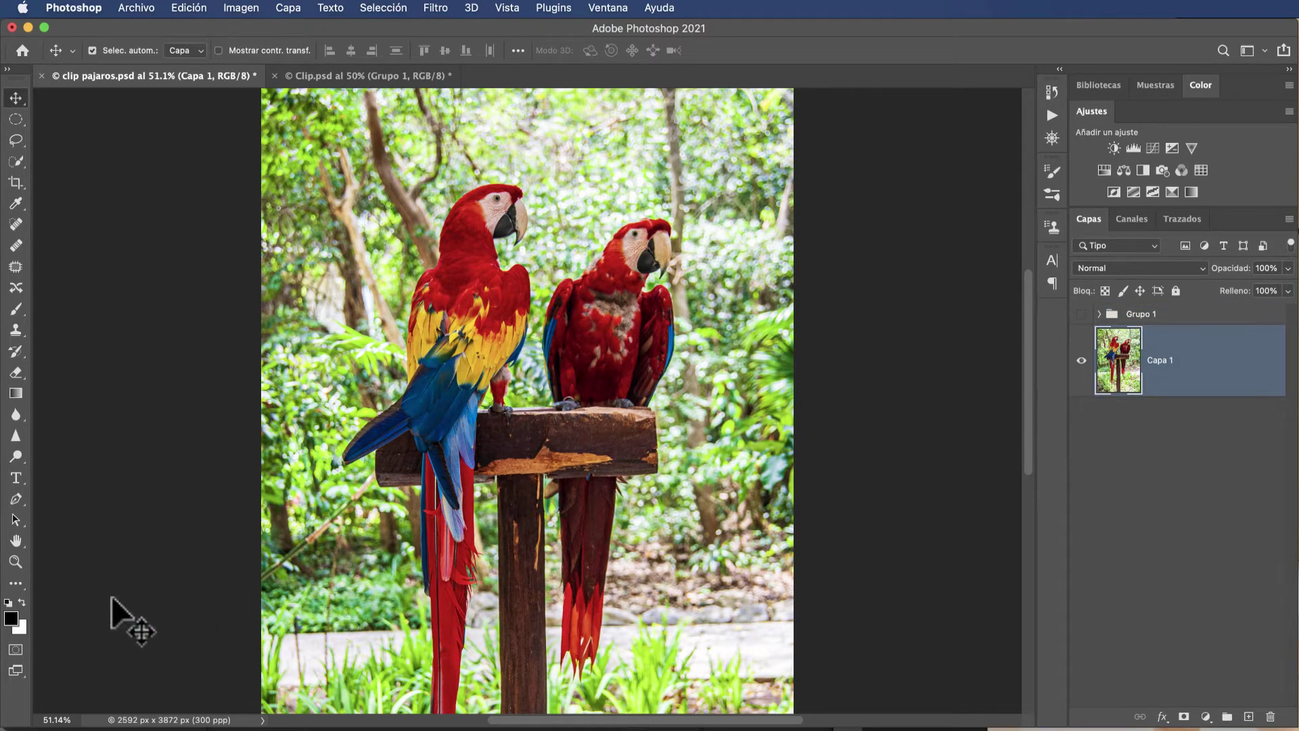
# Choose the Custom Shape tool with the heart shape picked from small thumbnails
pyautogui.press('u')
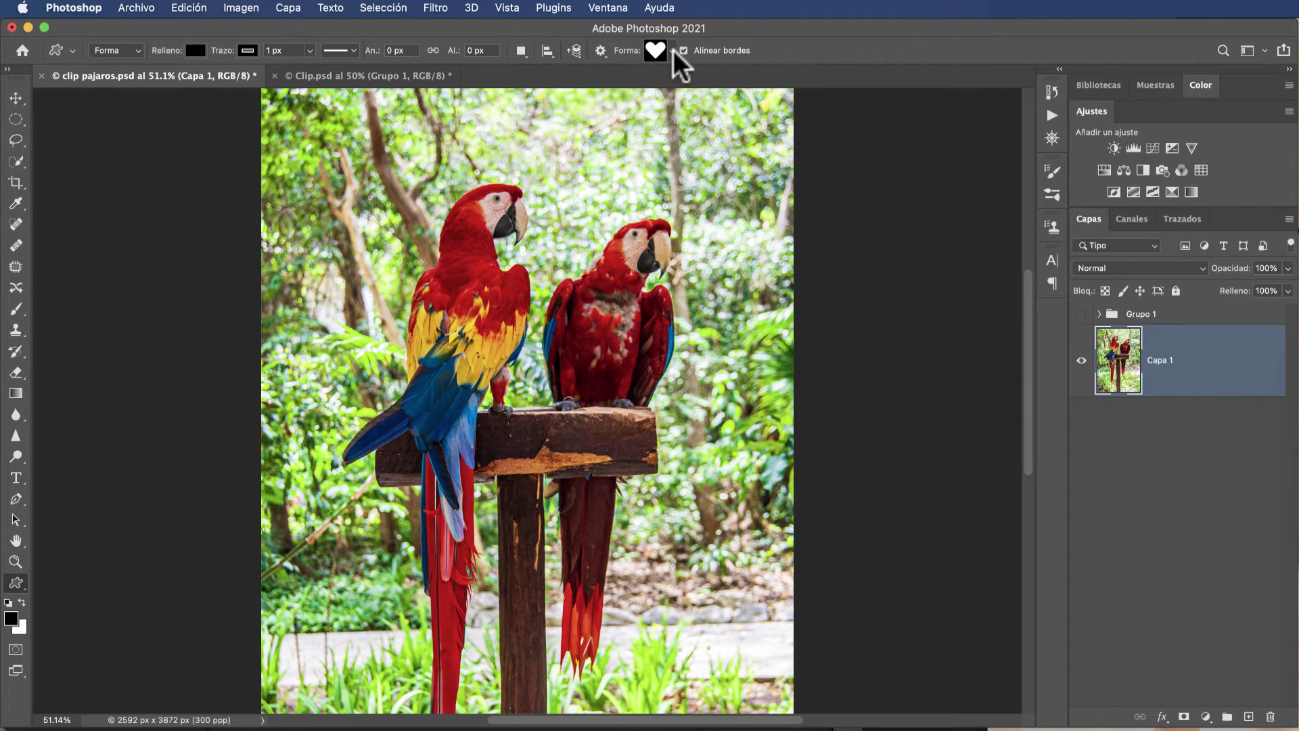
pyautogui.click(673, 52)
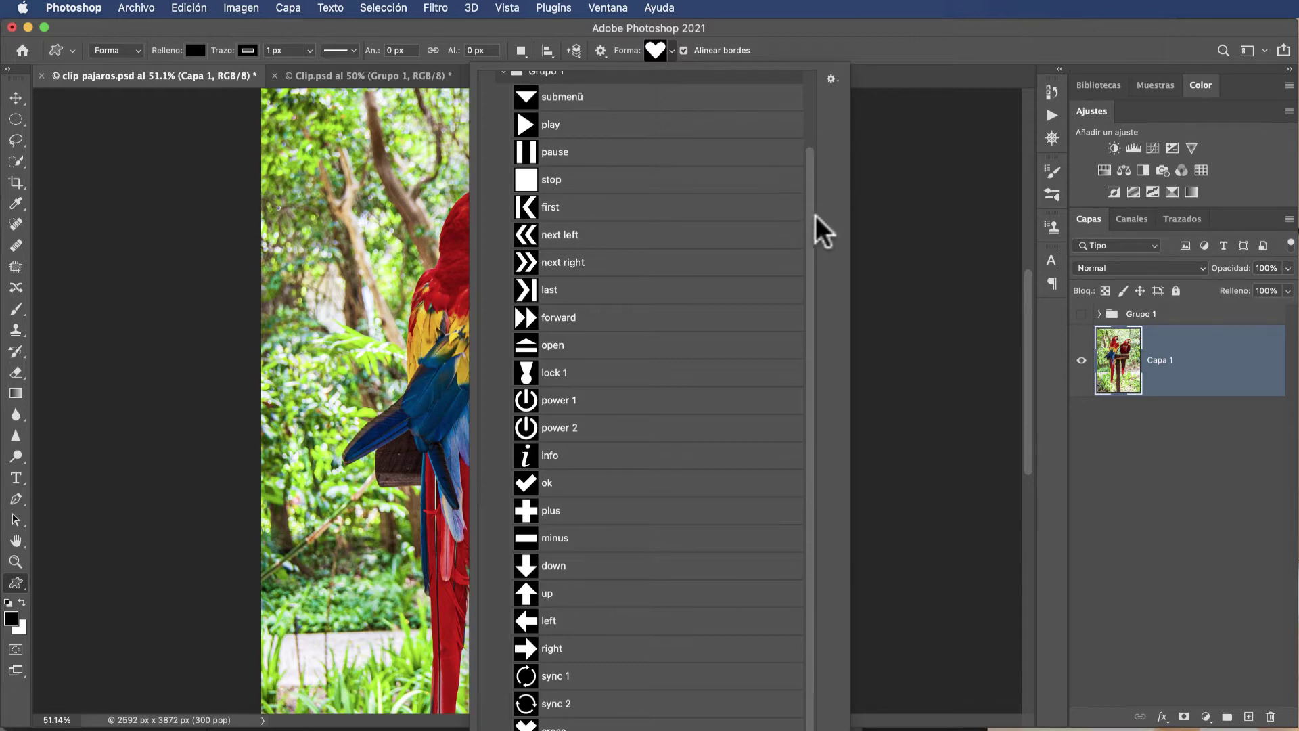
pyautogui.moveTo(815, 181)
pyautogui.mouseDown()
pyautogui.moveTo(815, 128)
pyautogui.moveTo(811, 186)
pyautogui.mouseUp()
pyautogui.click(831, 77)
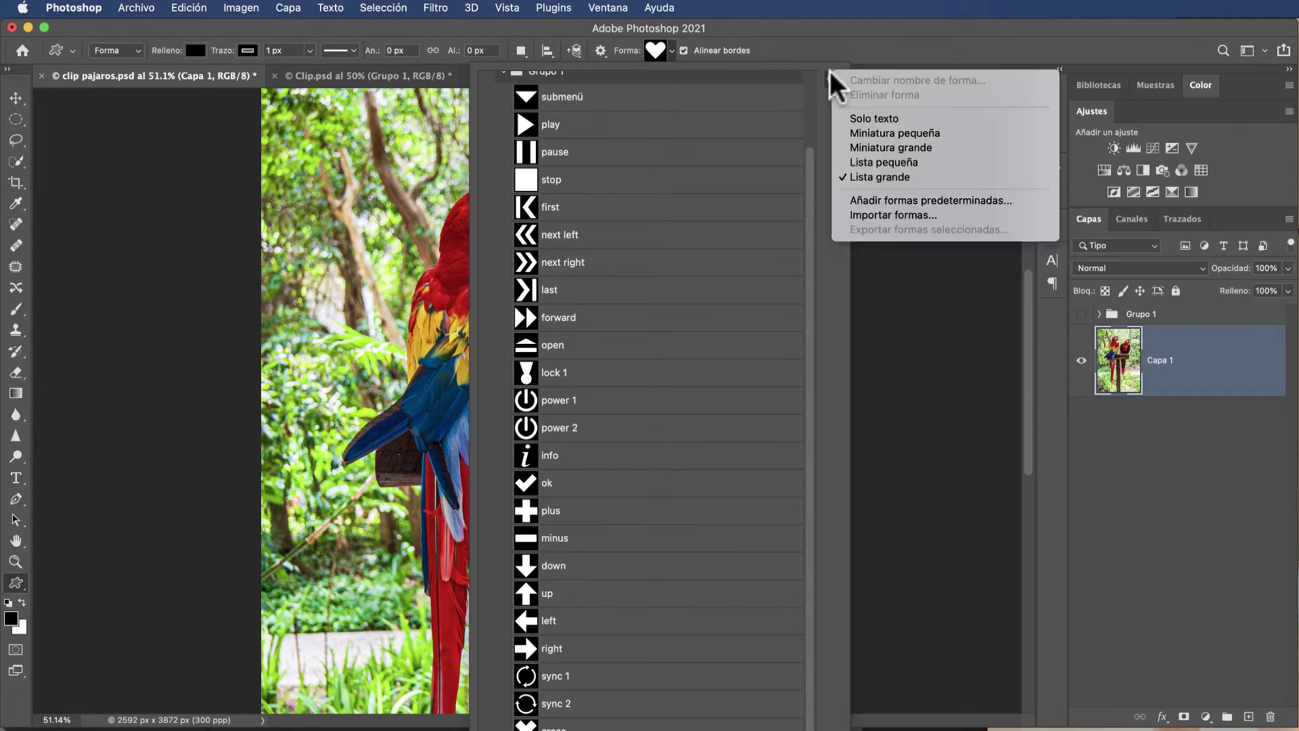
pyautogui.click(943, 134)
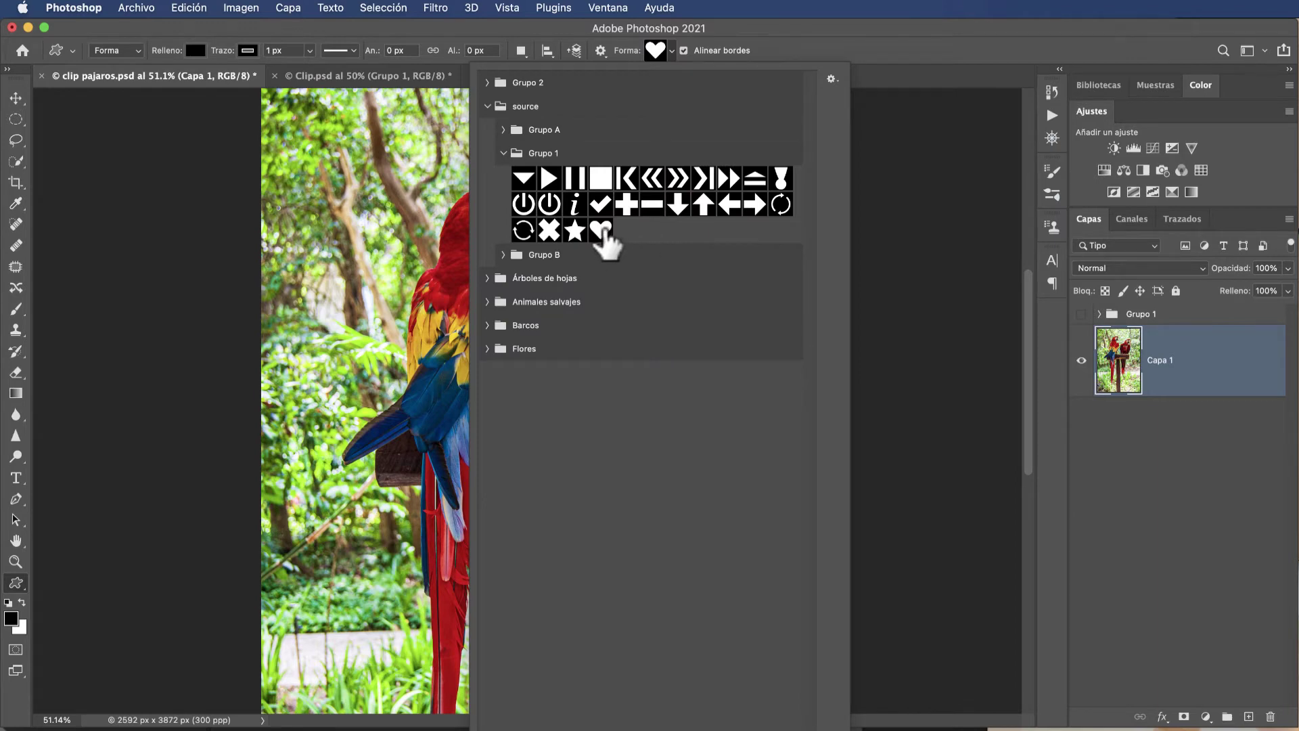
pyautogui.click(600, 231)
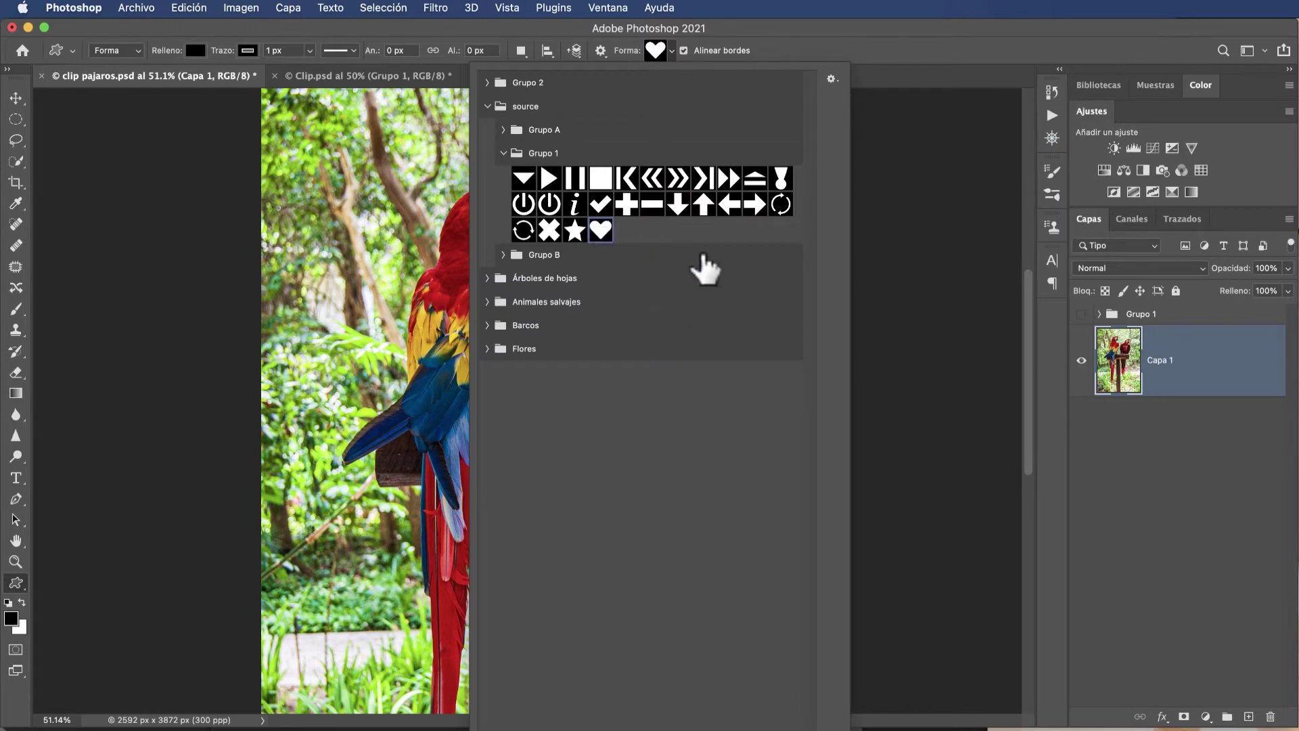
pyautogui.click(793, 54)
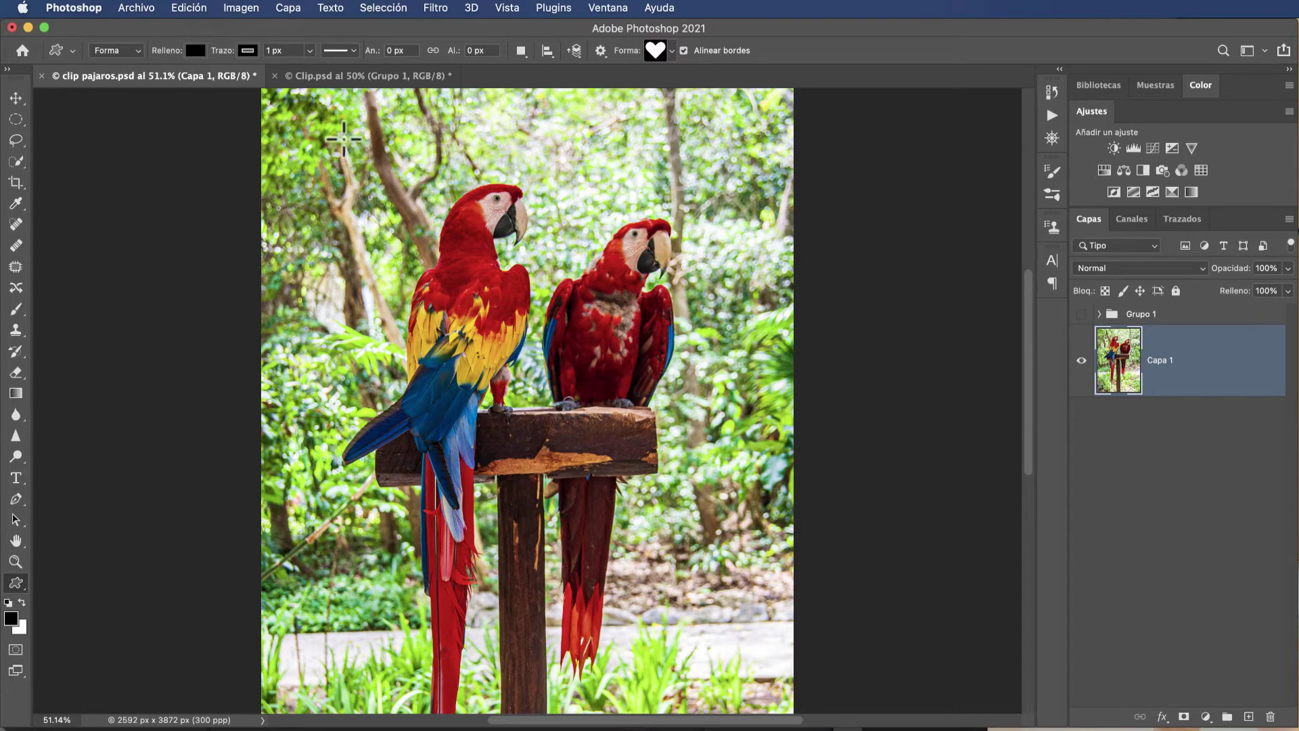
# Draw a large heart shape over the parrots and centre it on the photo
pyautogui.moveTo(343, 140)
pyautogui.mouseDown()
pyautogui.moveTo(652, 370)
pyautogui.moveTo(757, 528)
pyautogui.mouseUp()
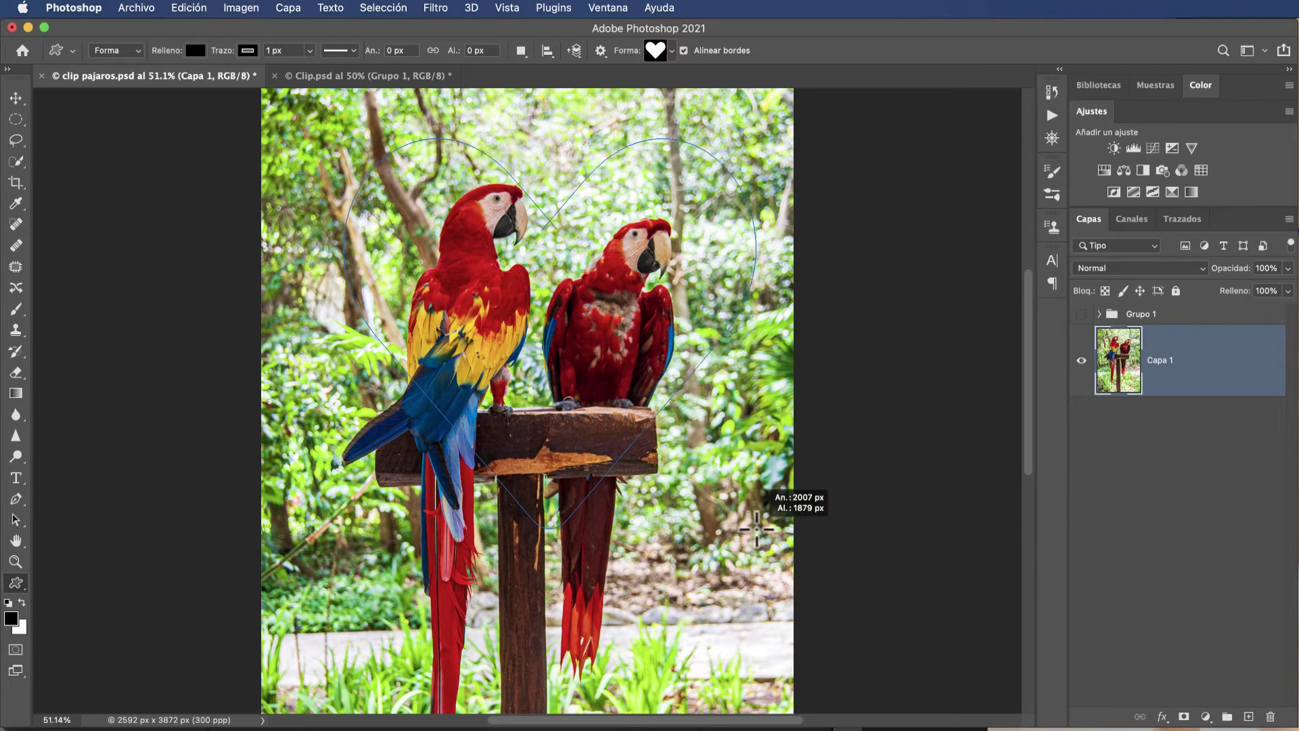
pyautogui.moveTo(756, 529)
pyautogui.mouseDown()
pyautogui.moveTo(760, 575)
pyautogui.moveTo(778, 591)
pyautogui.mouseUp()
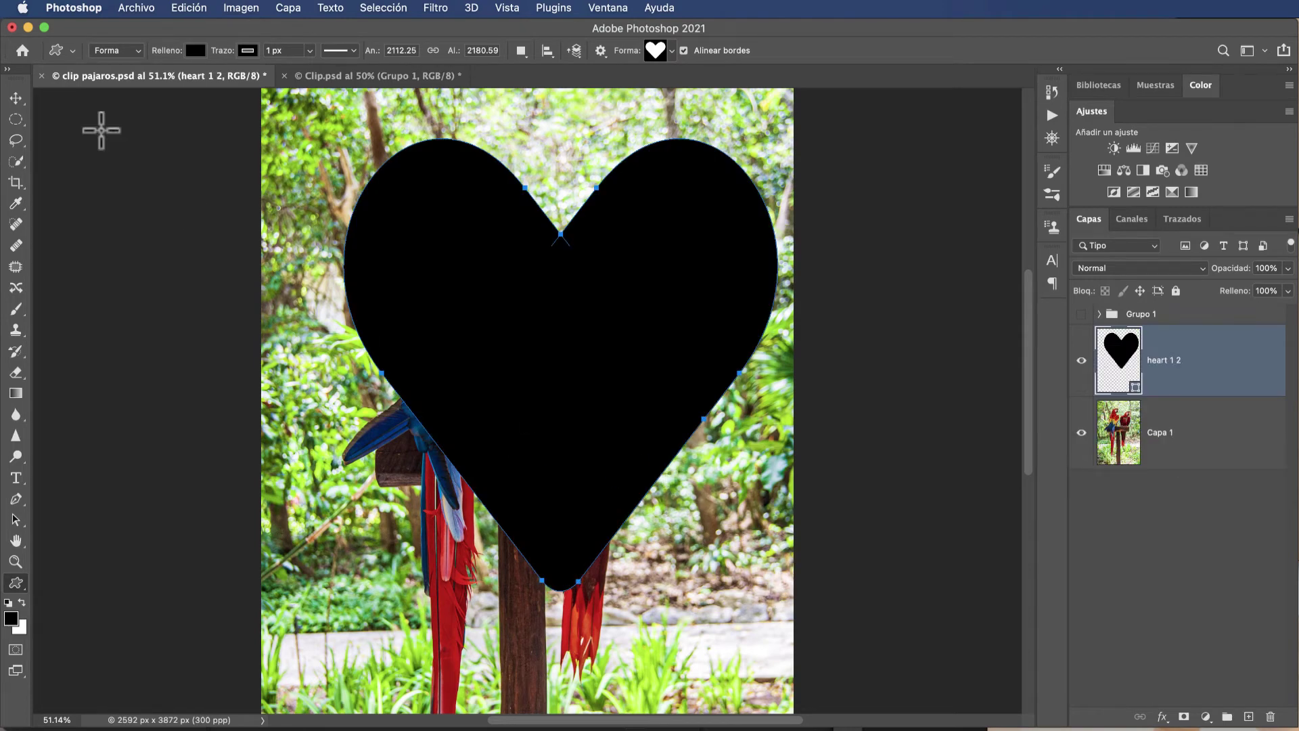
pyautogui.click(15, 98)
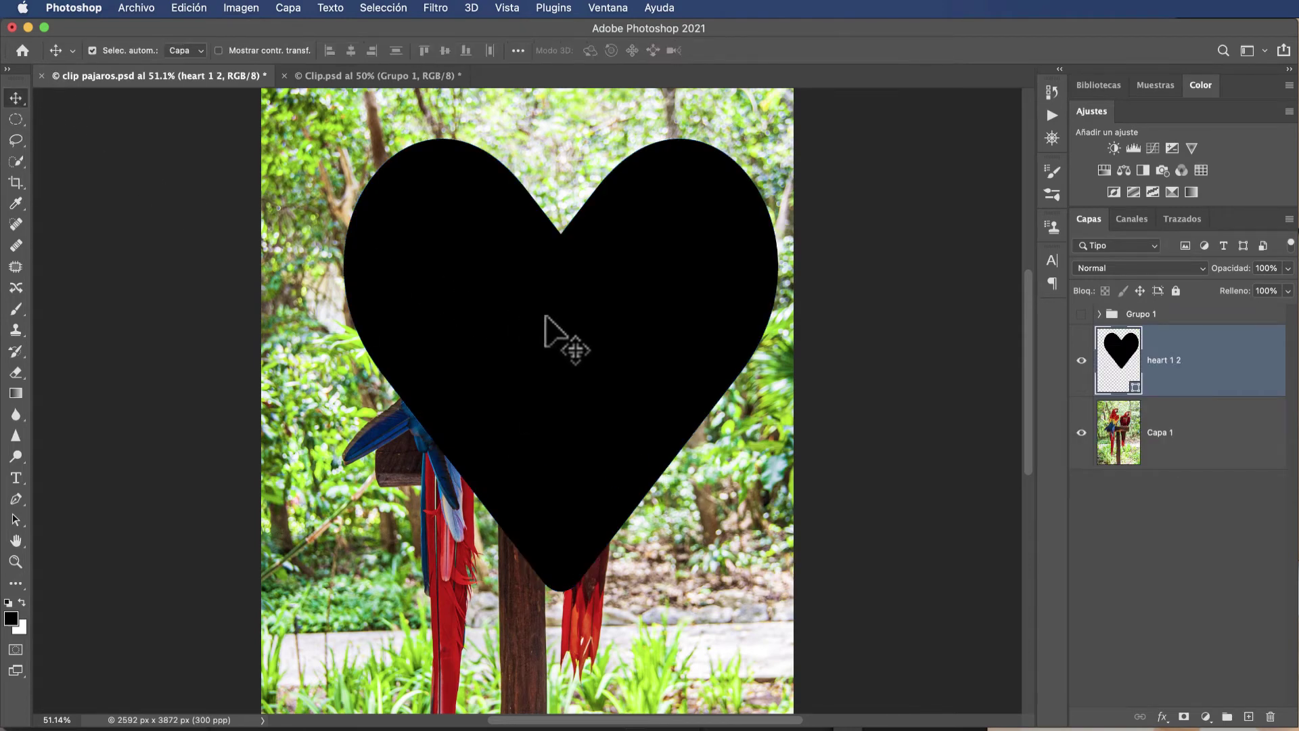
pyautogui.moveTo(546, 316); pyautogui.dragTo(522, 294)
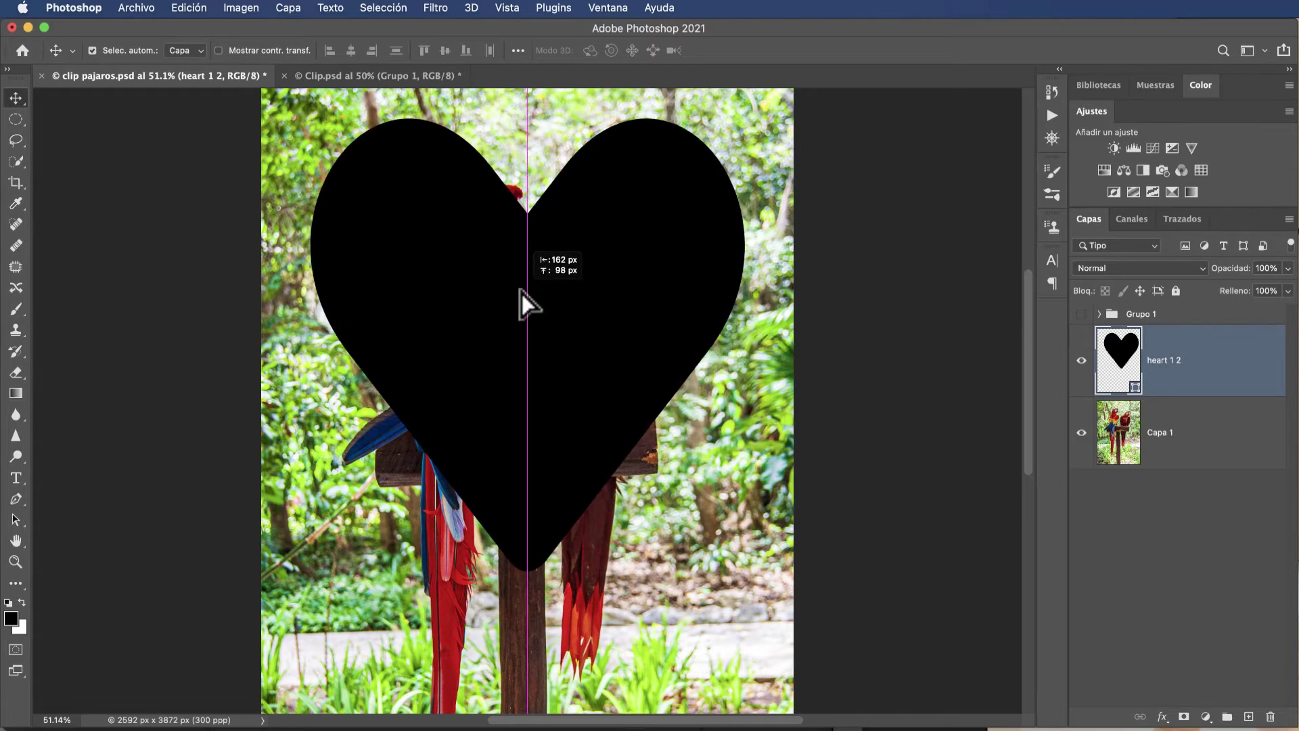
pyautogui.moveTo(522, 294); pyautogui.dragTo(517, 279)
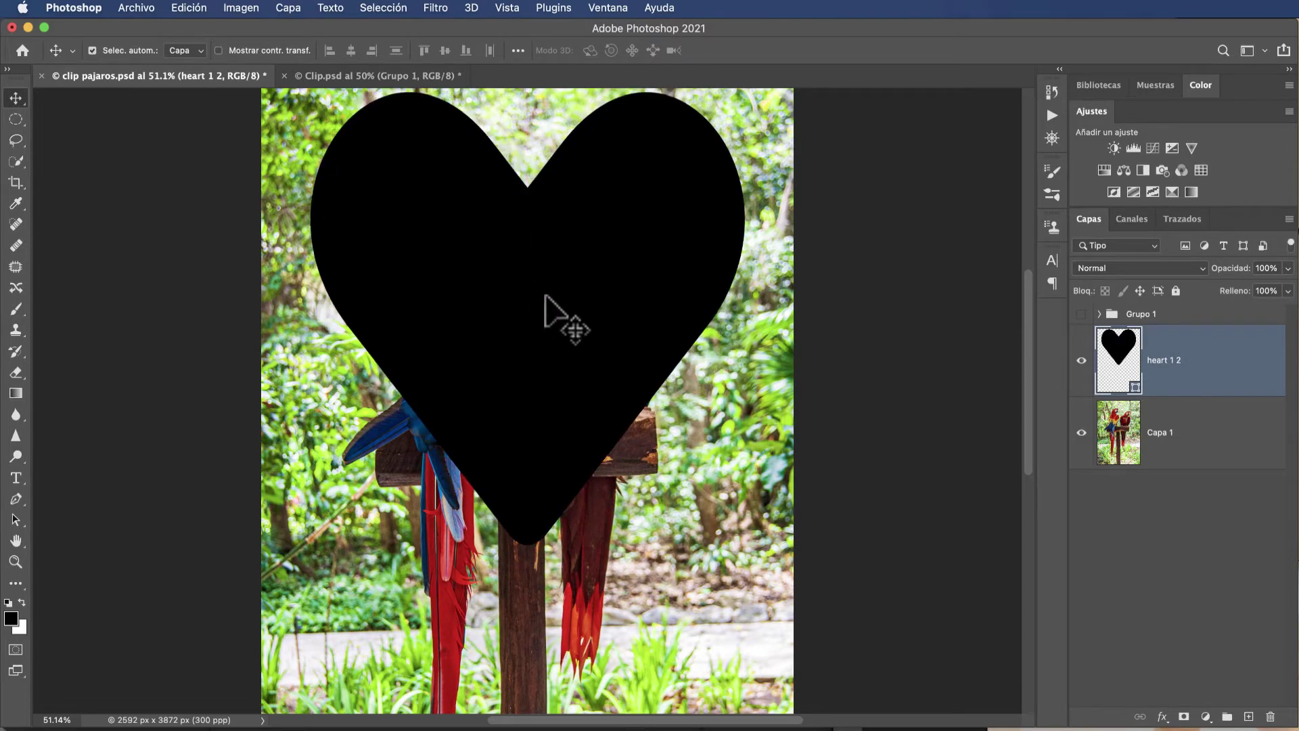
# Scale the heart to about 105.5%, nudge it slightly, and commit the transform
pyautogui.hotkey('ctrl', 't')
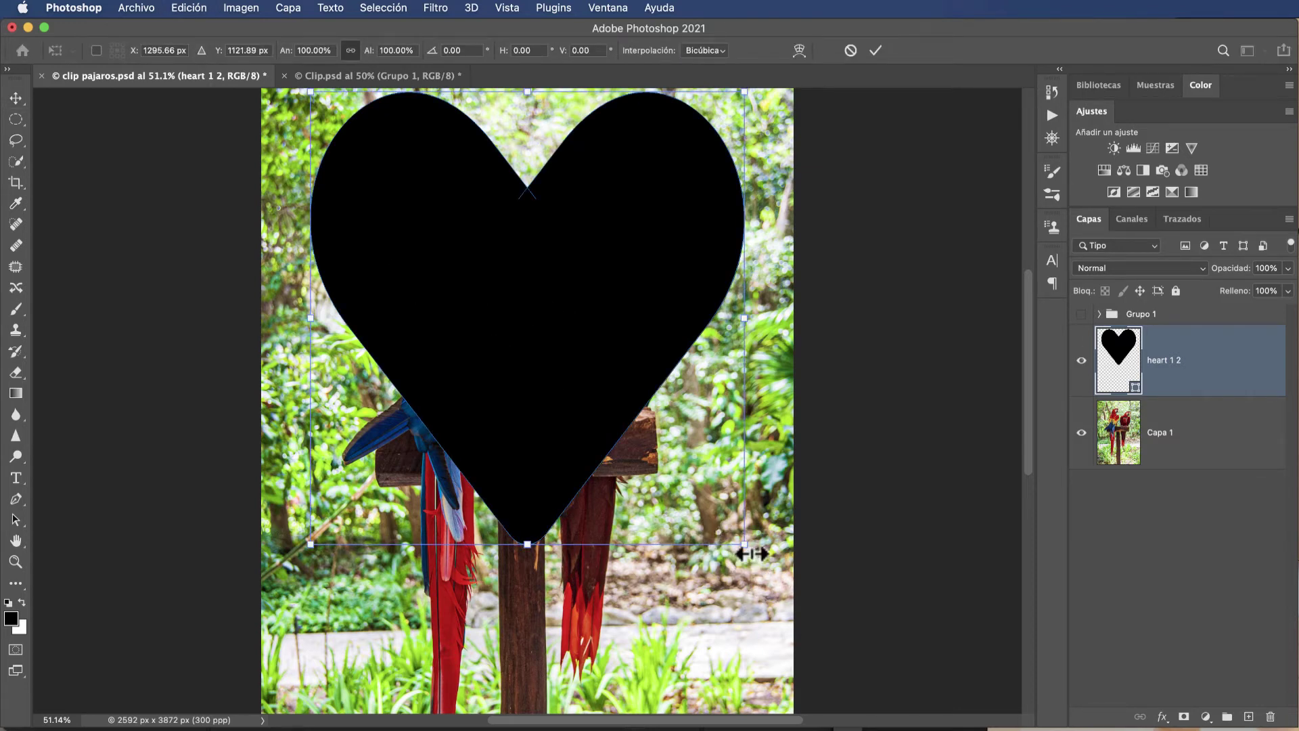
pyautogui.moveTo(745, 544); pyautogui.dragTo(767, 569)
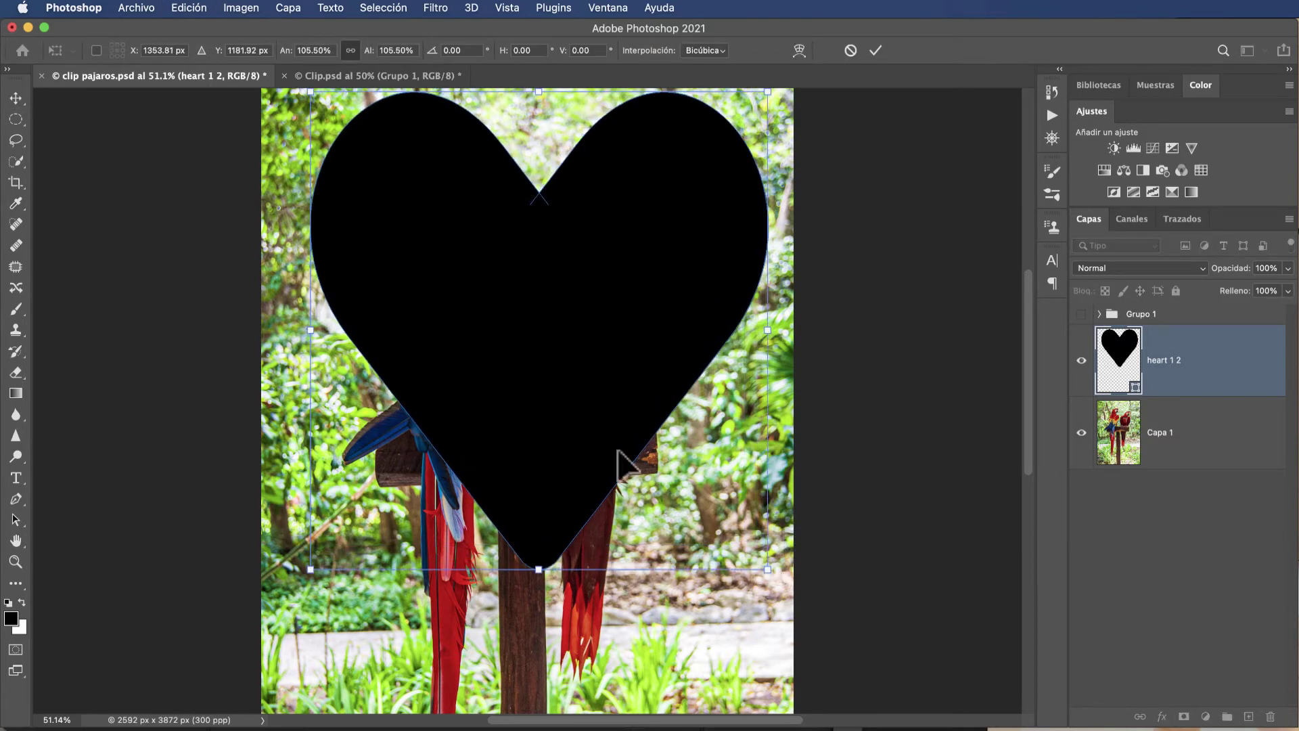
pyautogui.moveTo(568, 382); pyautogui.dragTo(556, 393)
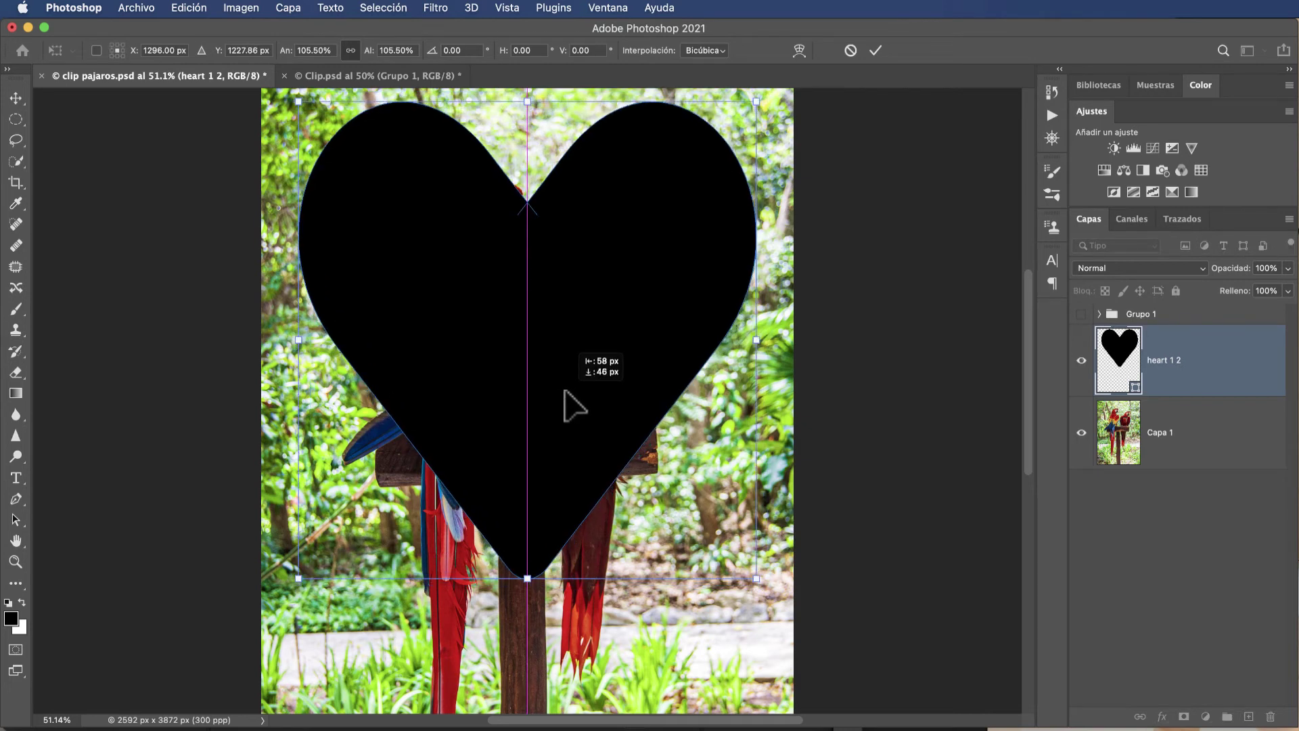
pyautogui.click(875, 50)
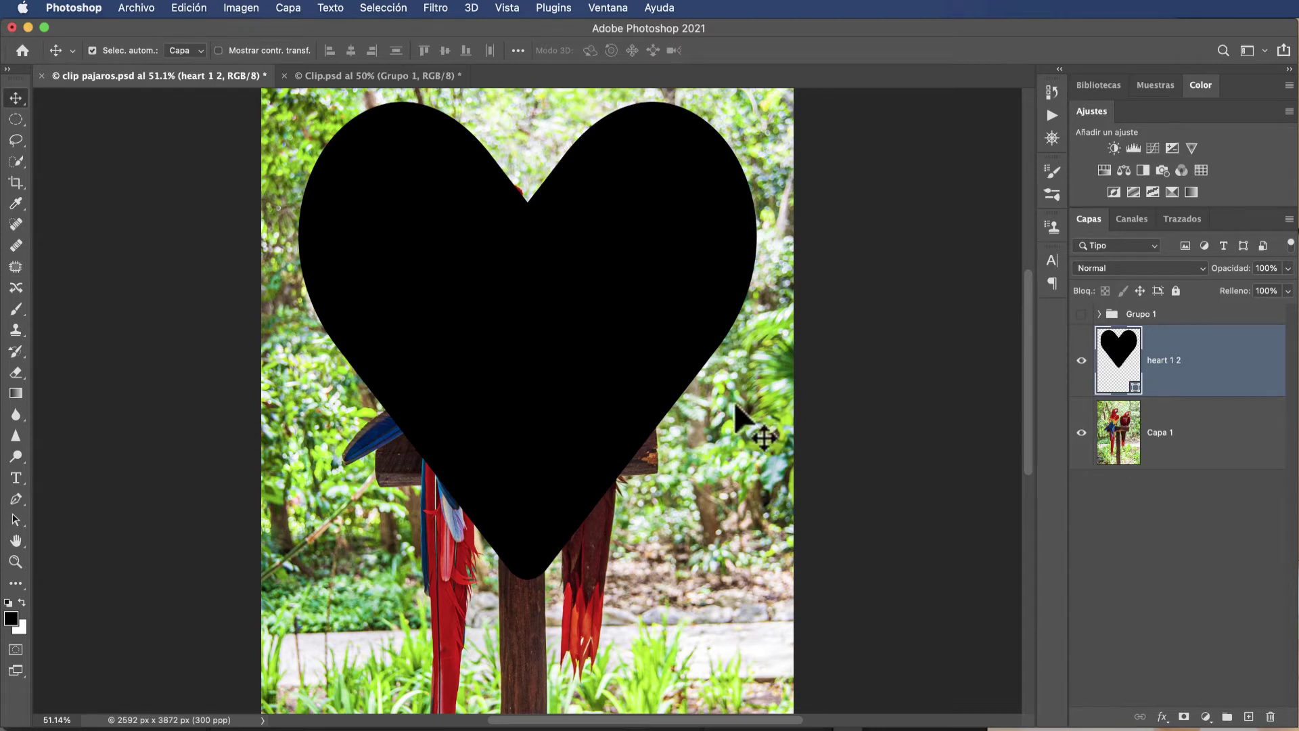
# Move Capa 1 above heart 1 2, clip it into the heart, lower the parrots, and select heart 1 2
pyautogui.click(1195, 434)
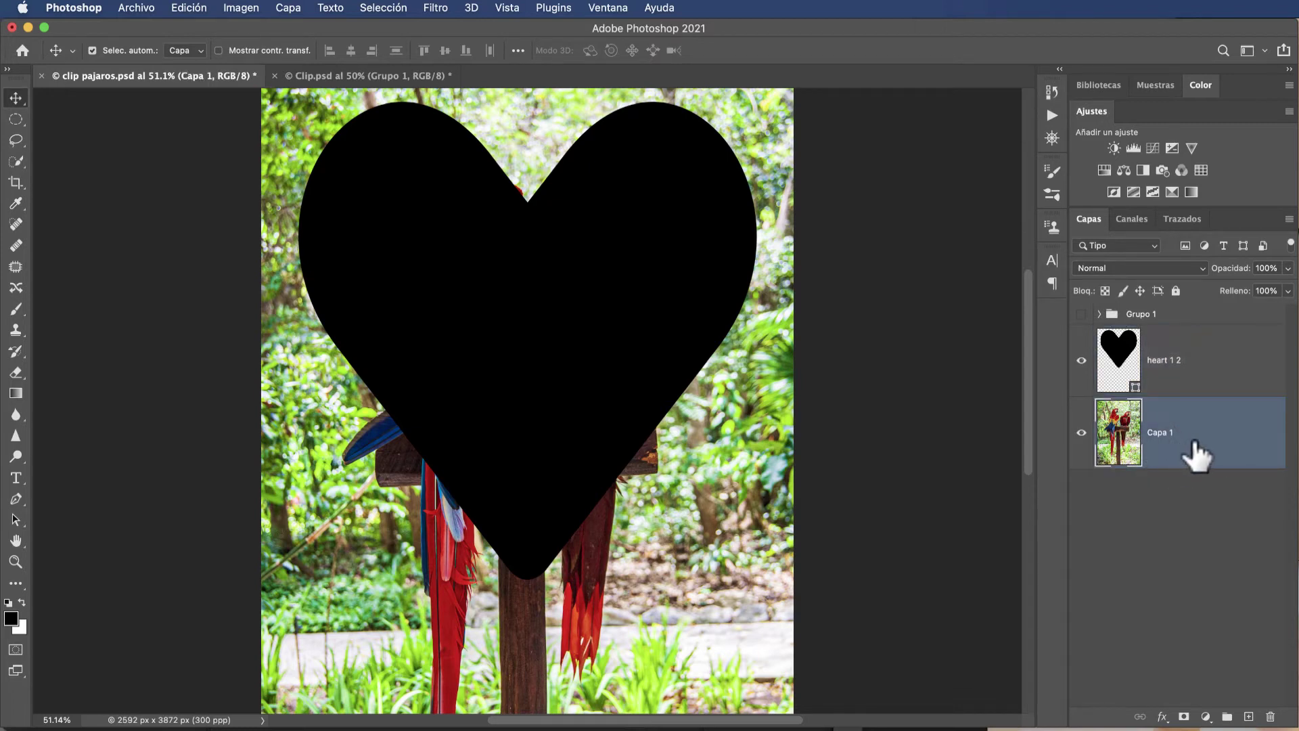
pyautogui.moveTo(1195, 447); pyautogui.dragTo(1191, 338)
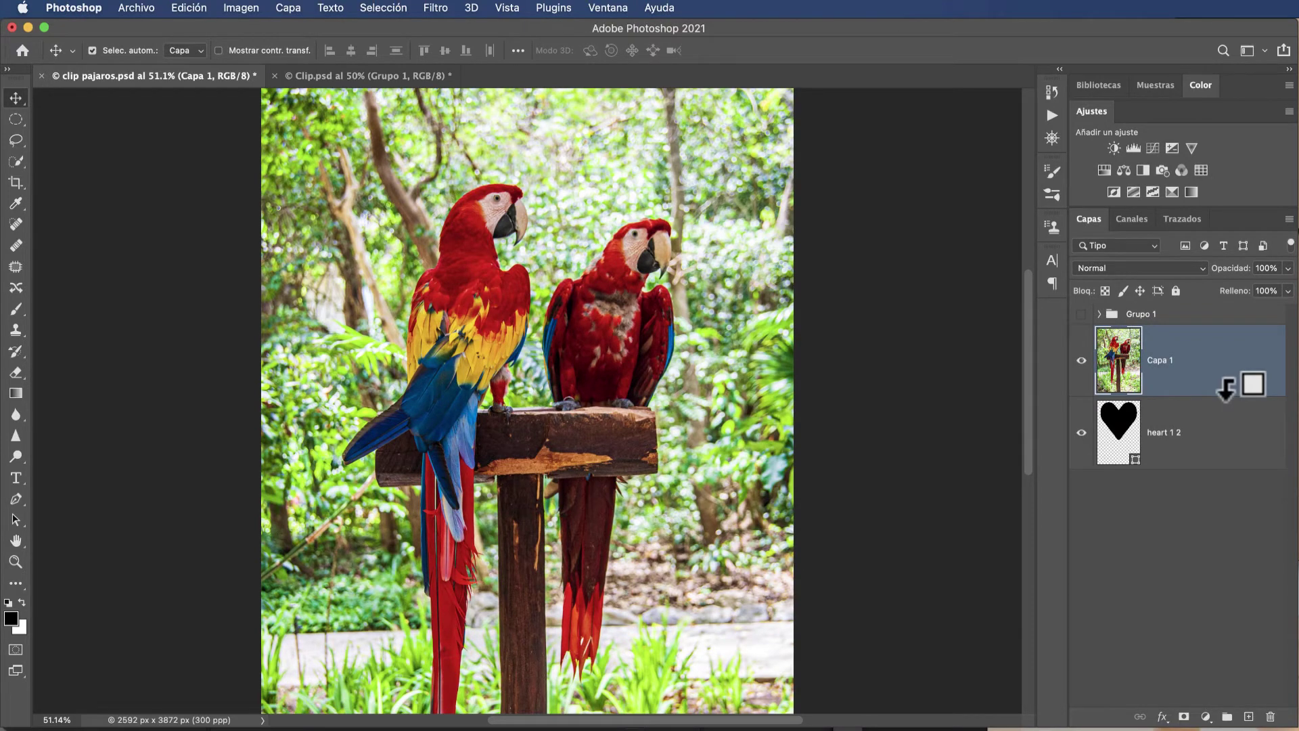
pyautogui.keyDown('alt'); pyautogui.click(1226, 390); pyautogui.keyUp('alt')
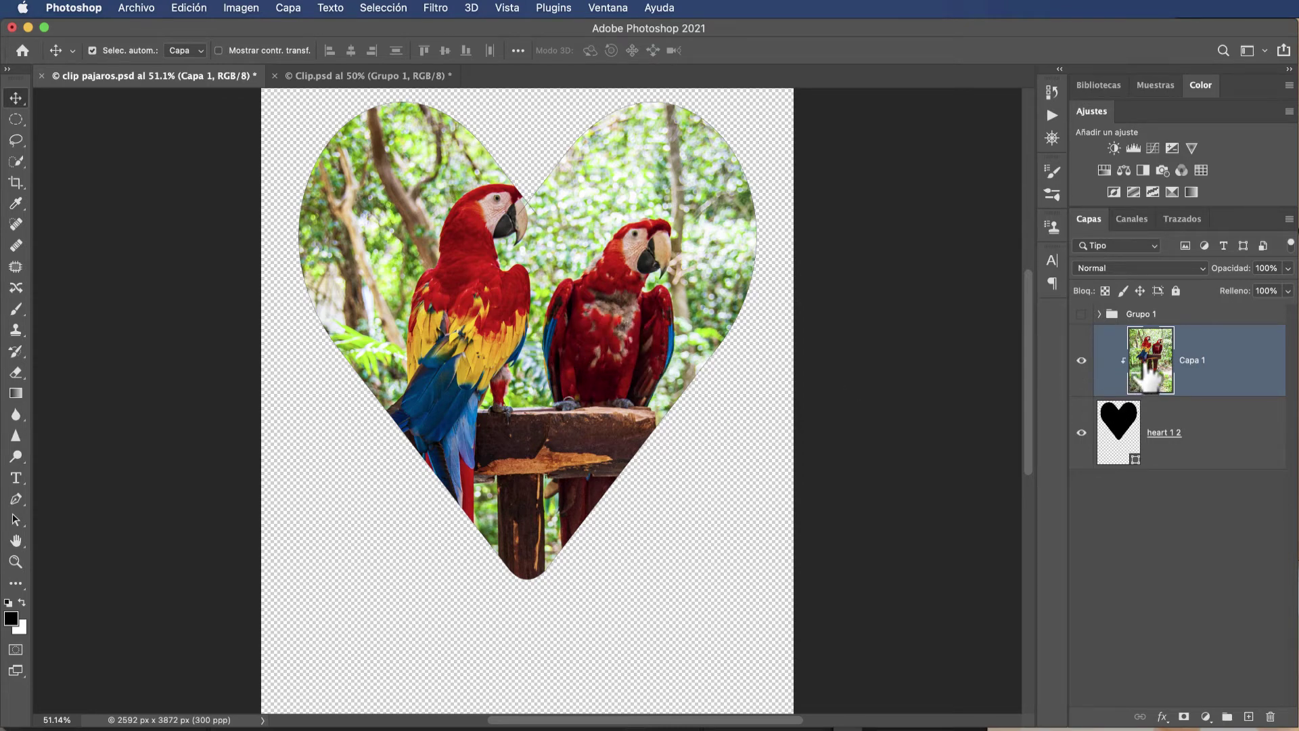
pyautogui.moveTo(599, 290); pyautogui.dragTo(591, 318)
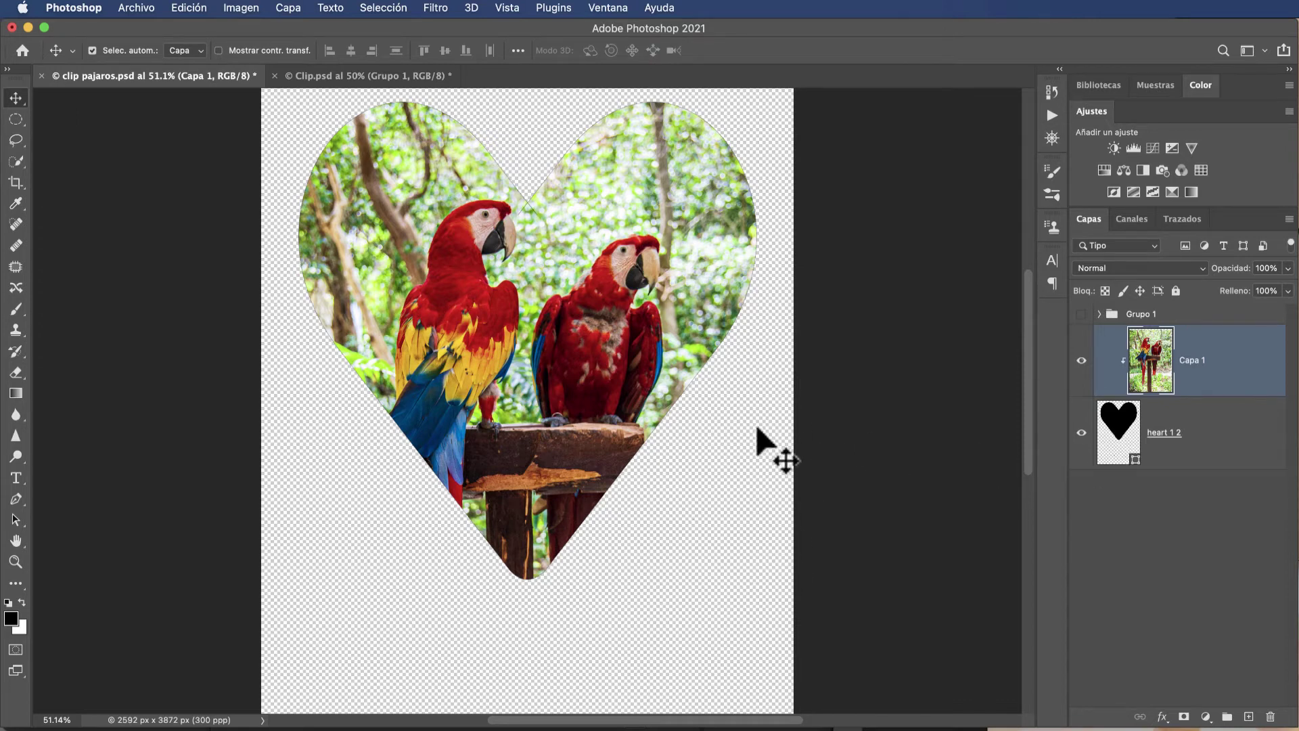
pyautogui.click(1117, 437)
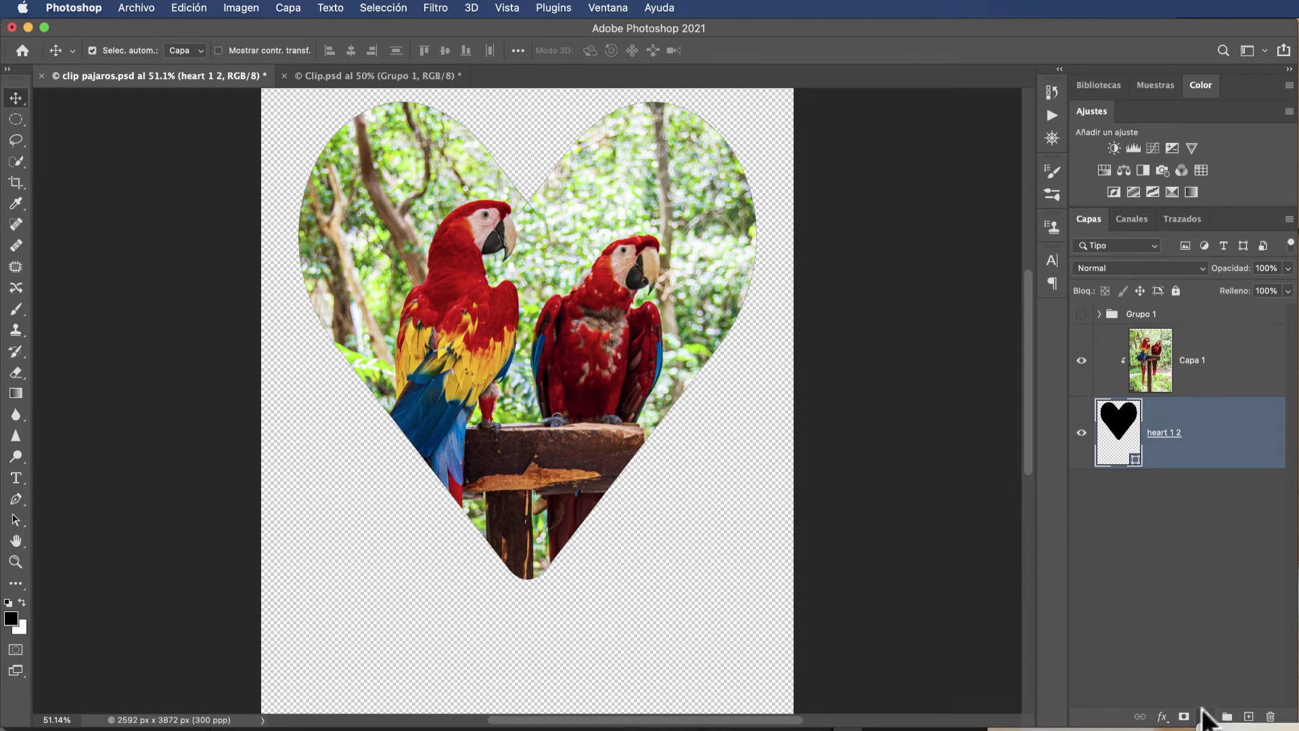
# Add a very dark red solid colour fill layer and move it down the layer stack
pyautogui.click(1205, 716)
pyautogui.click(1216, 728)
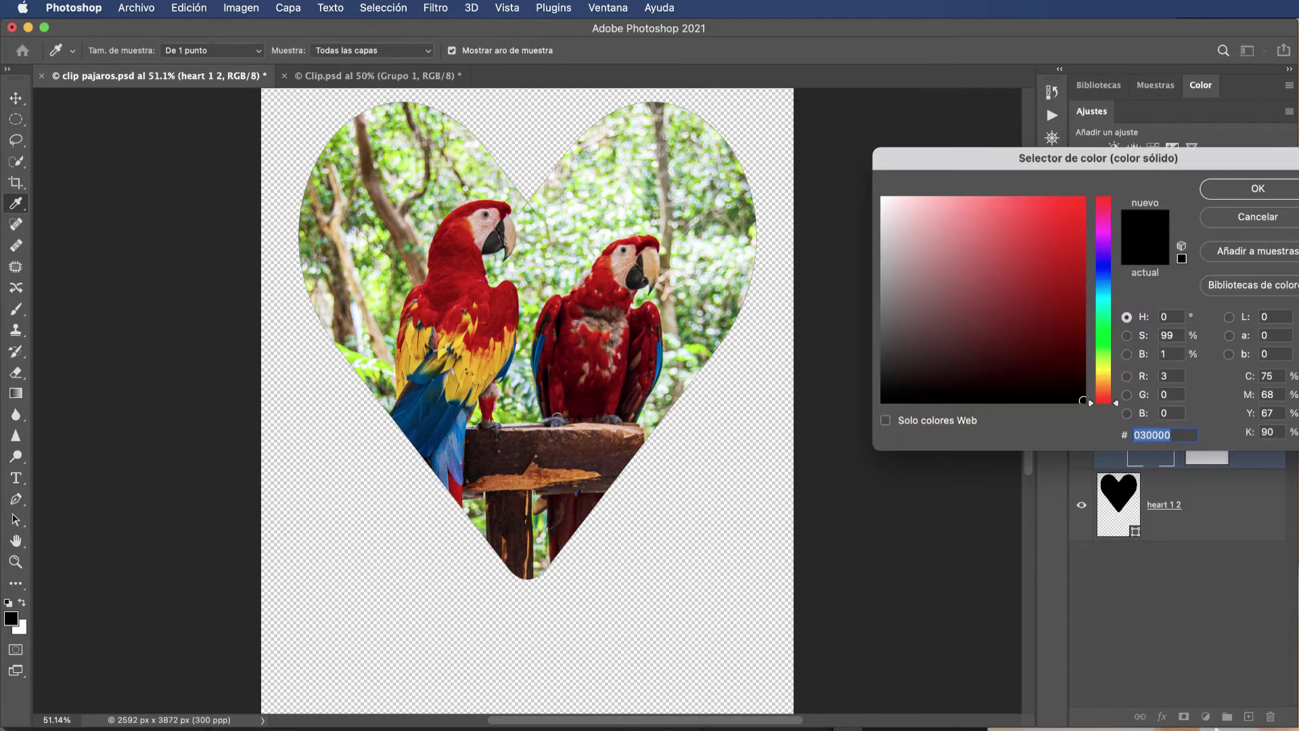
pyautogui.click(1034, 367)
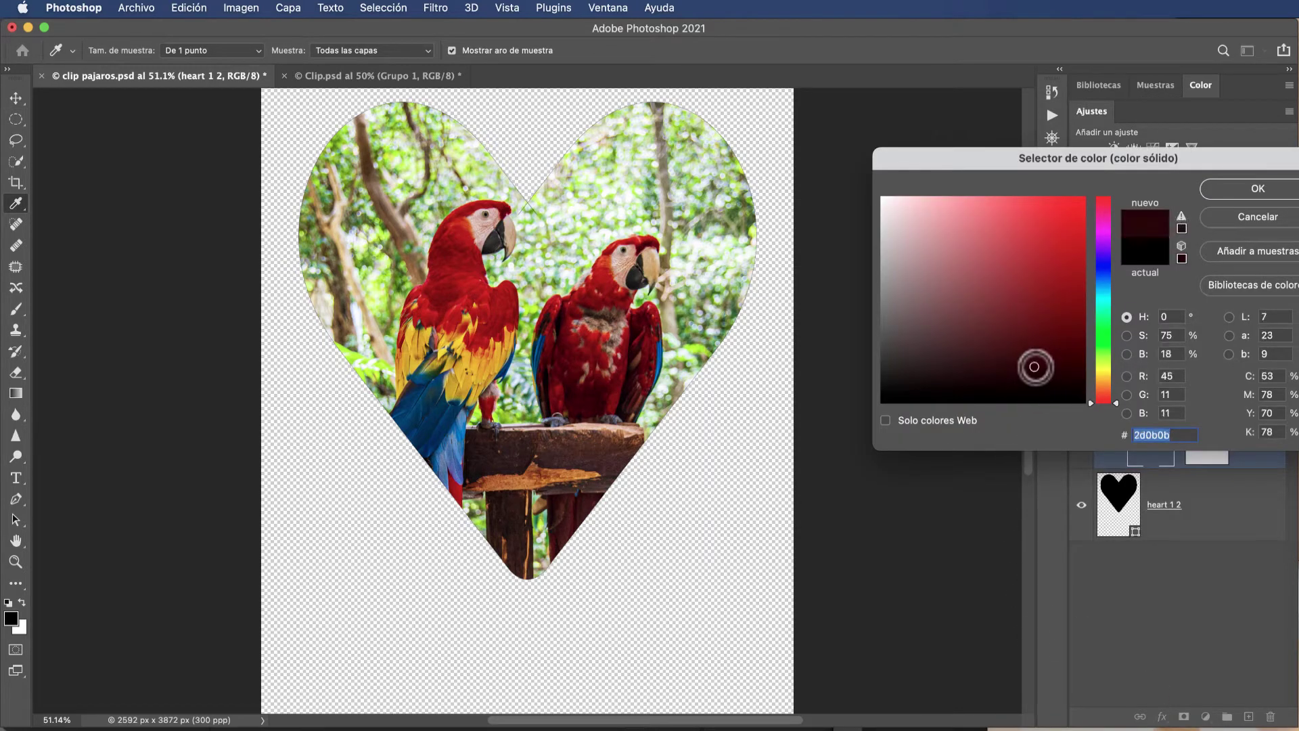
pyautogui.click(1241, 191)
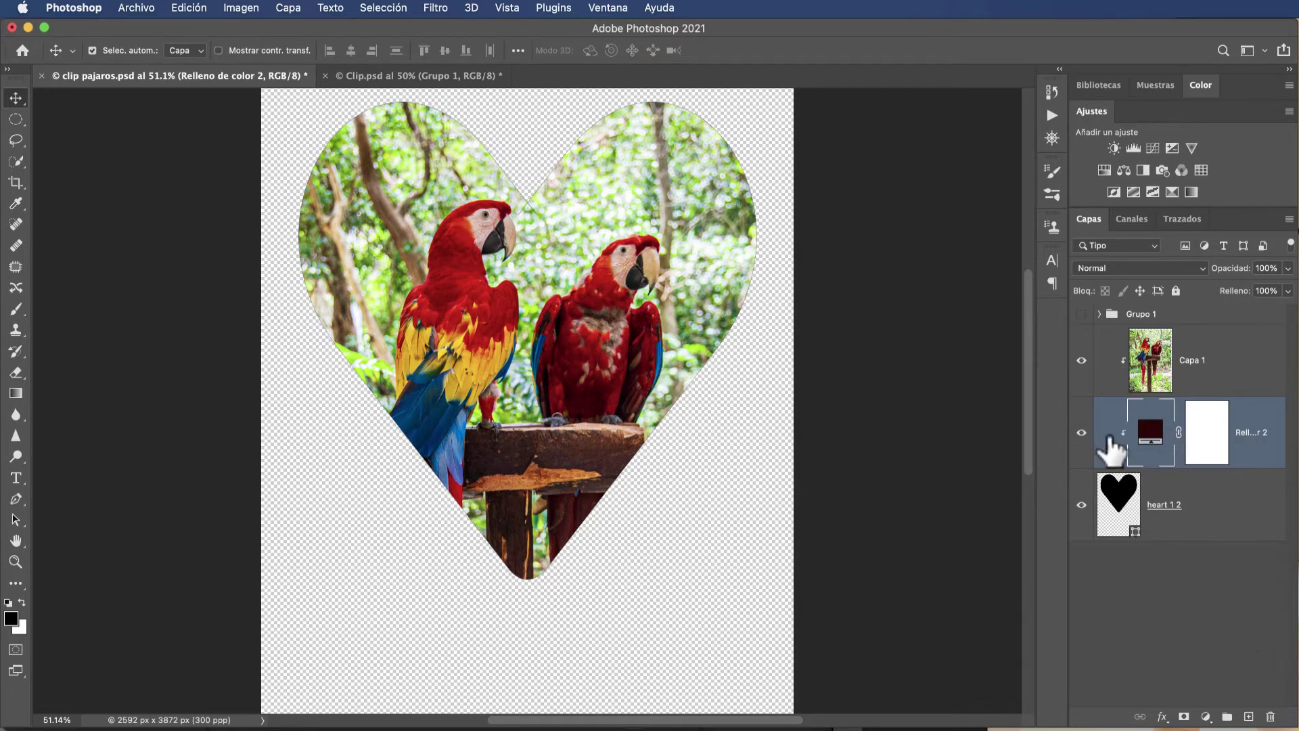
pyautogui.moveTo(1161, 461); pyautogui.dragTo(1155, 540)
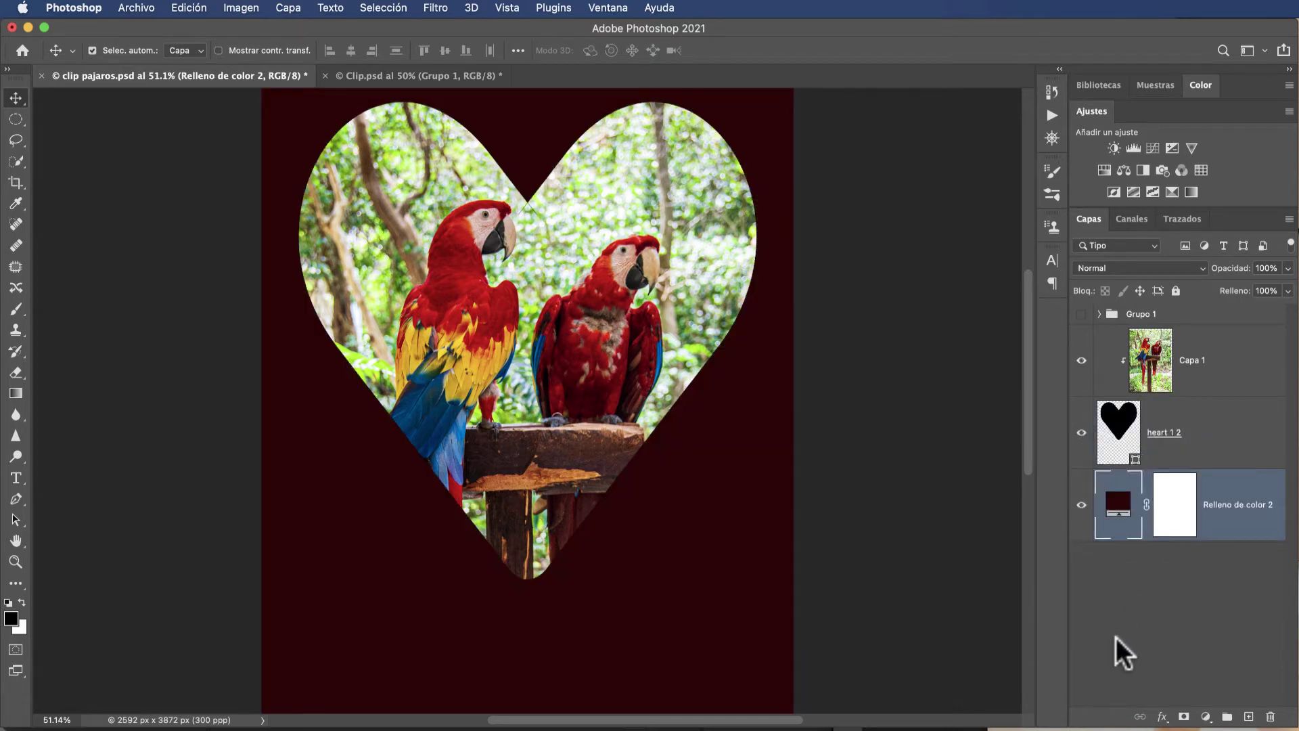
# Recolour the Relleno de color 2 fill with a green sampled from the photo
pyautogui.doubleClick(1121, 499)
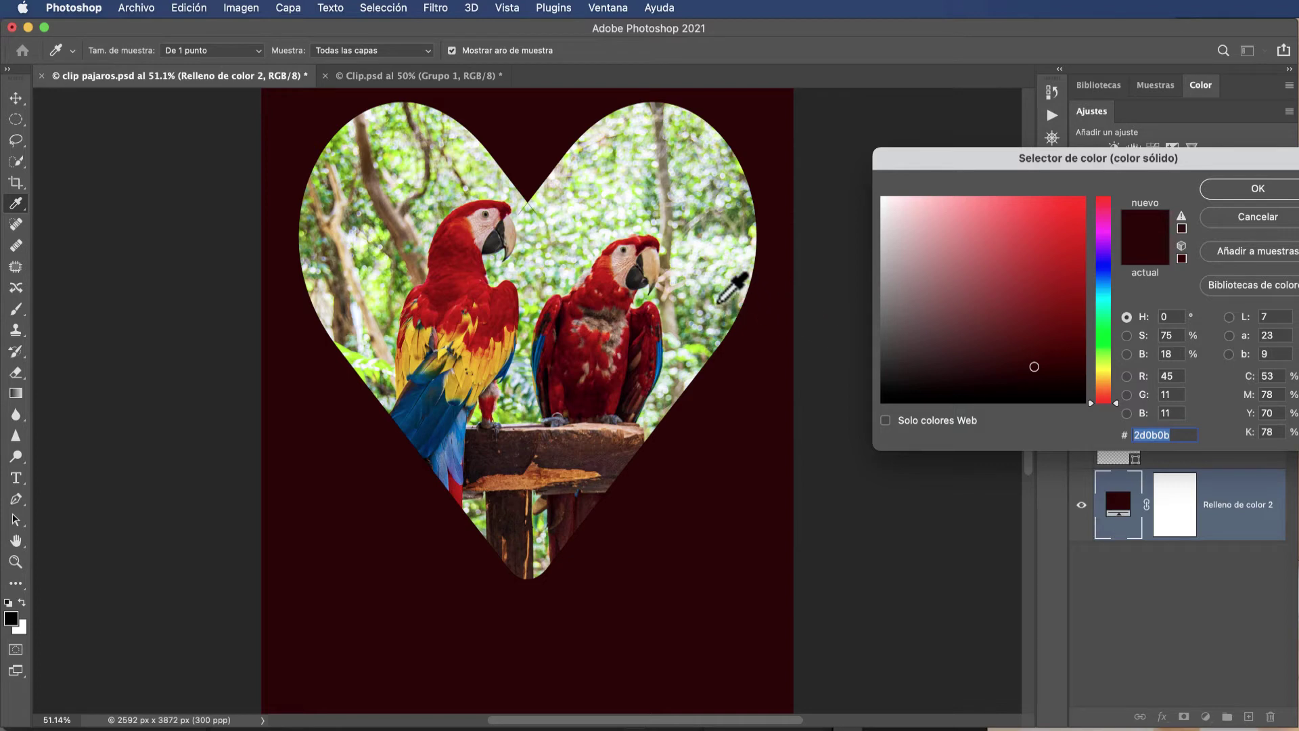
pyautogui.click(651, 193)
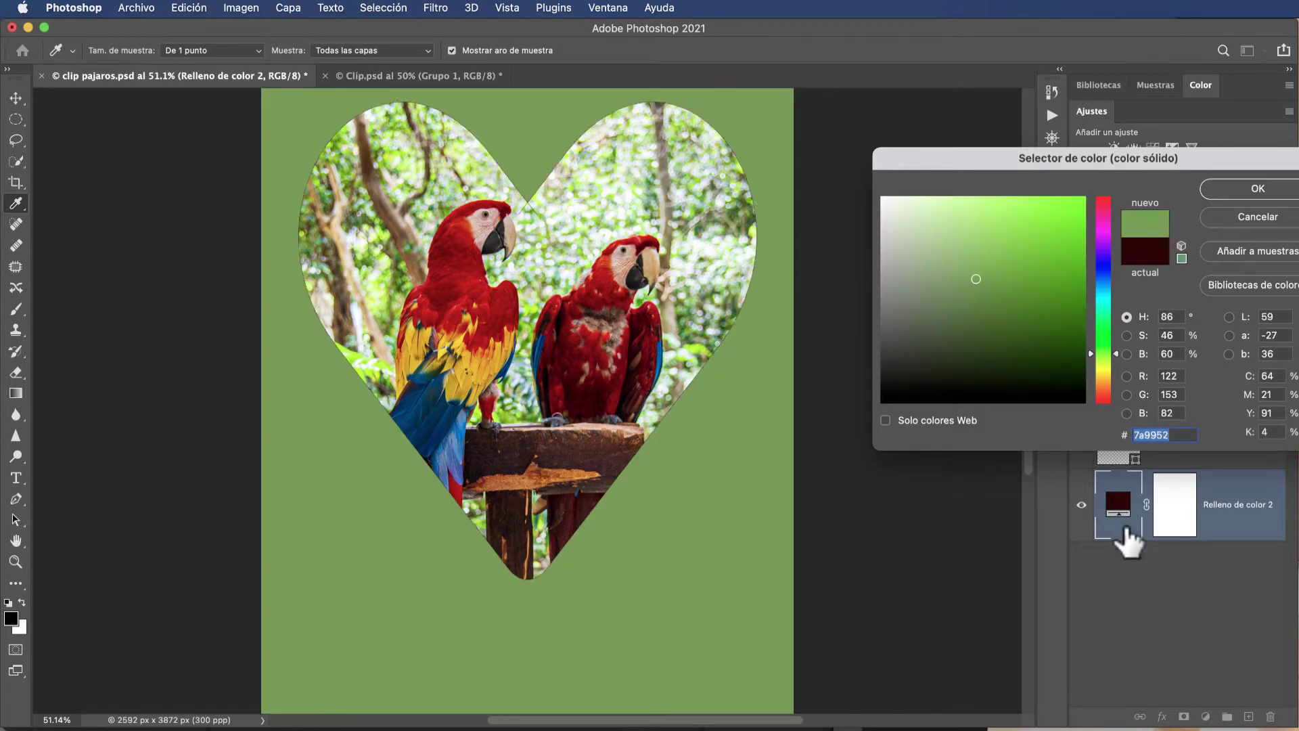
pyautogui.press('Return')
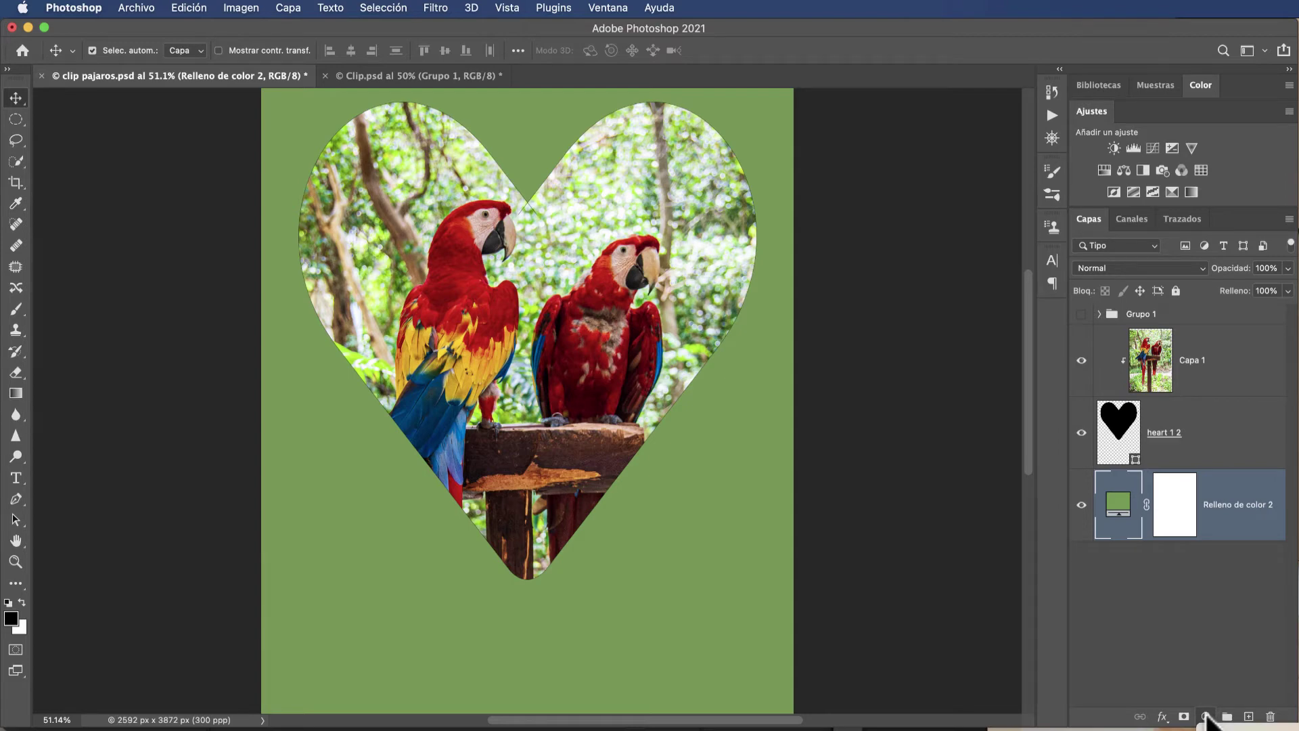
# Add a Gradient fill layer with Invertir ticked so black sits at the top
pyautogui.click(1211, 727)
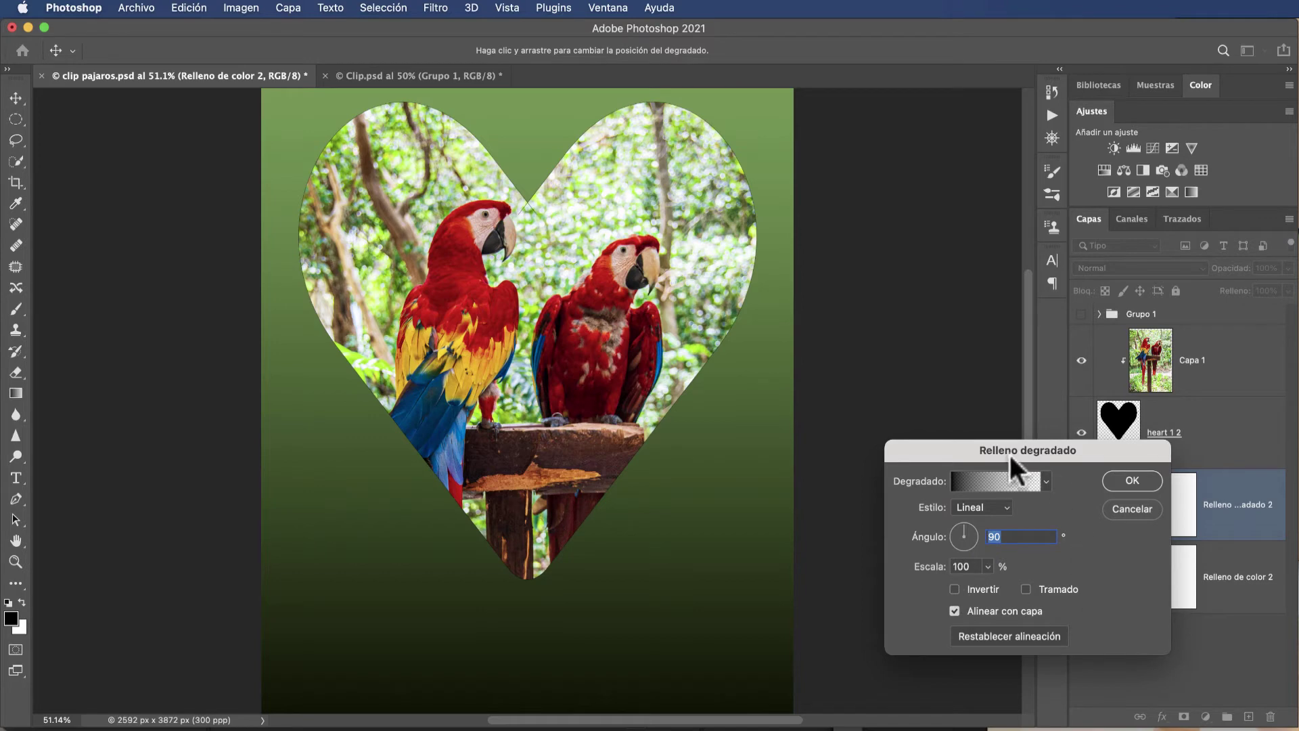
pyautogui.moveTo(995, 445); pyautogui.dragTo(996, 237)
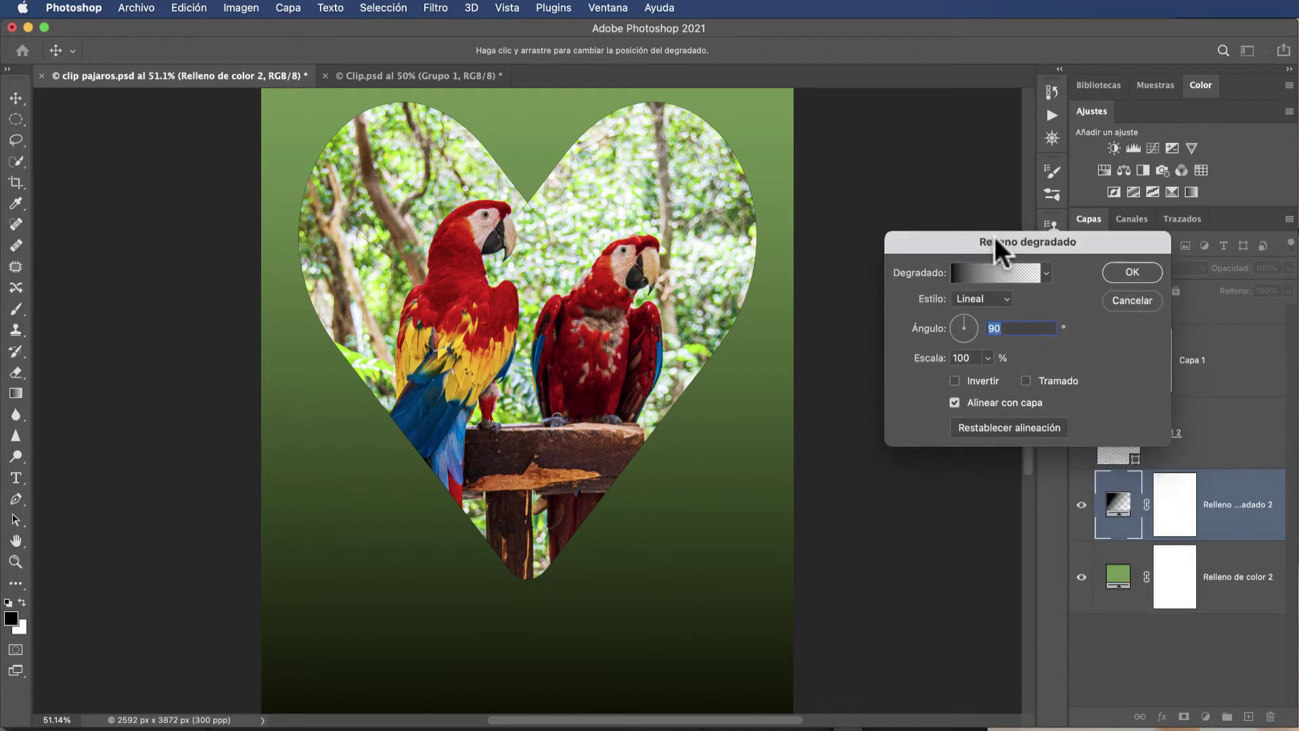
pyautogui.click(955, 380)
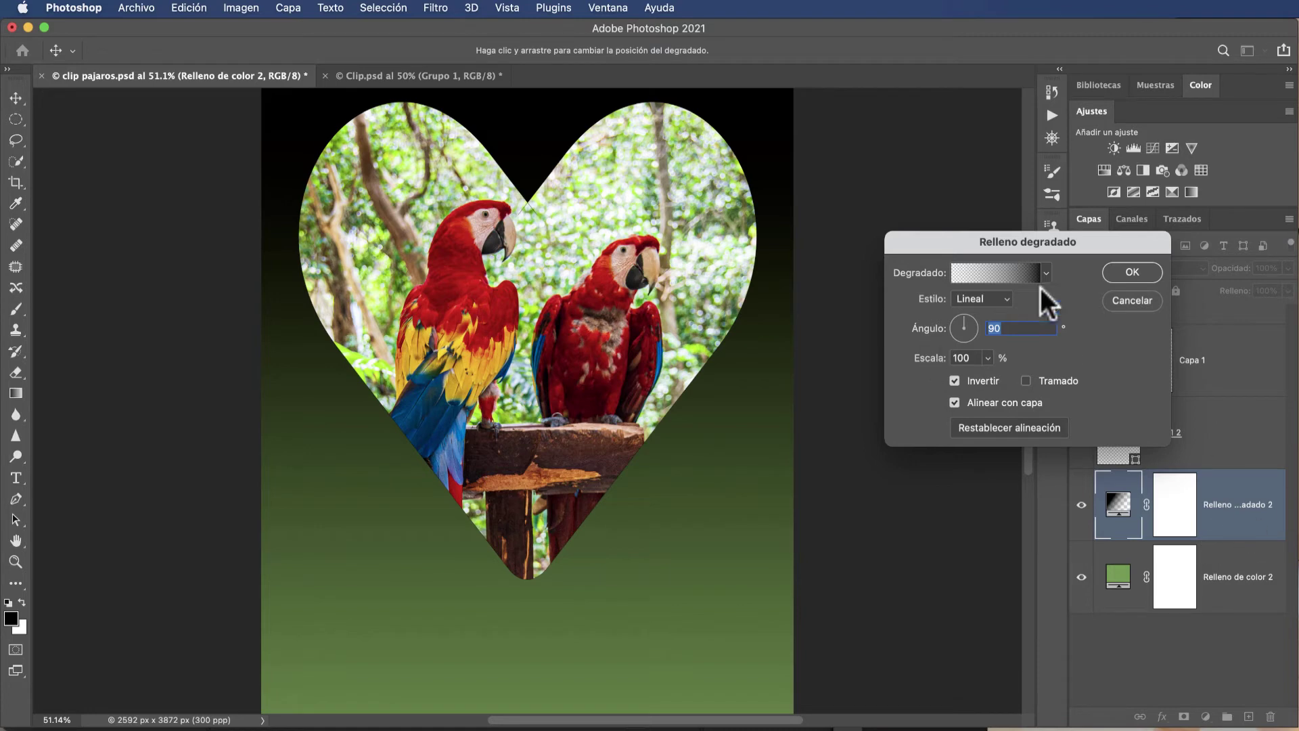
pyautogui.click(1126, 272)
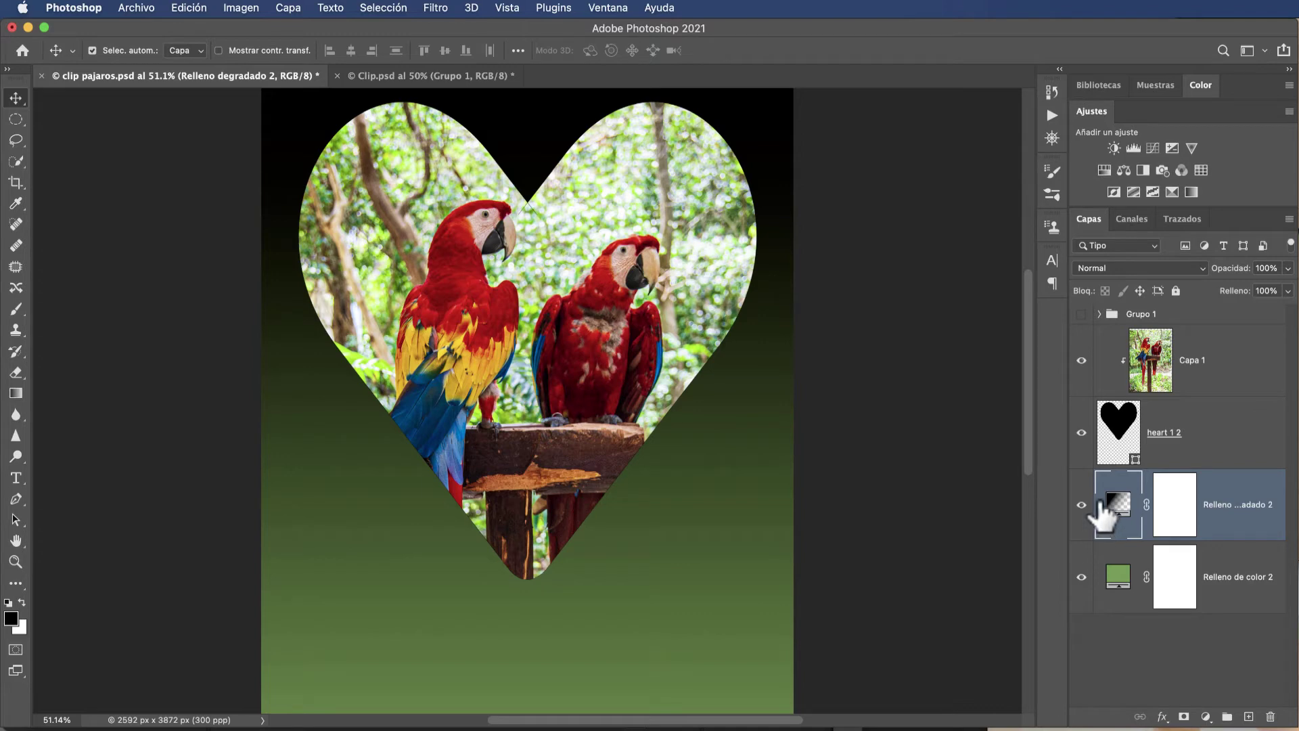
# Release and re-clip Capa 1 into heart 1 2, then switch to the Clip.psd document
pyautogui.click(1254, 384)
pyautogui.moveTo(1254, 379); pyautogui.dragTo(1248, 383)
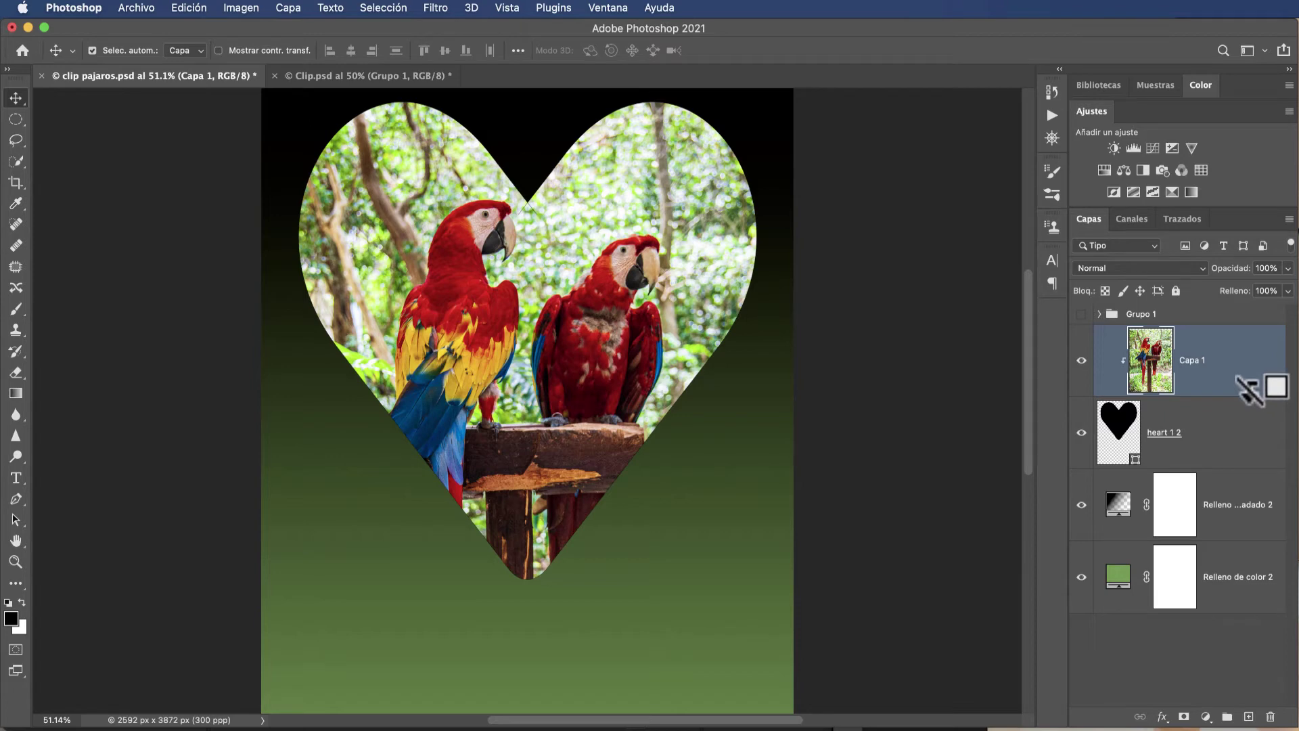
pyautogui.moveTo(1248, 385); pyautogui.dragTo(1244, 383)
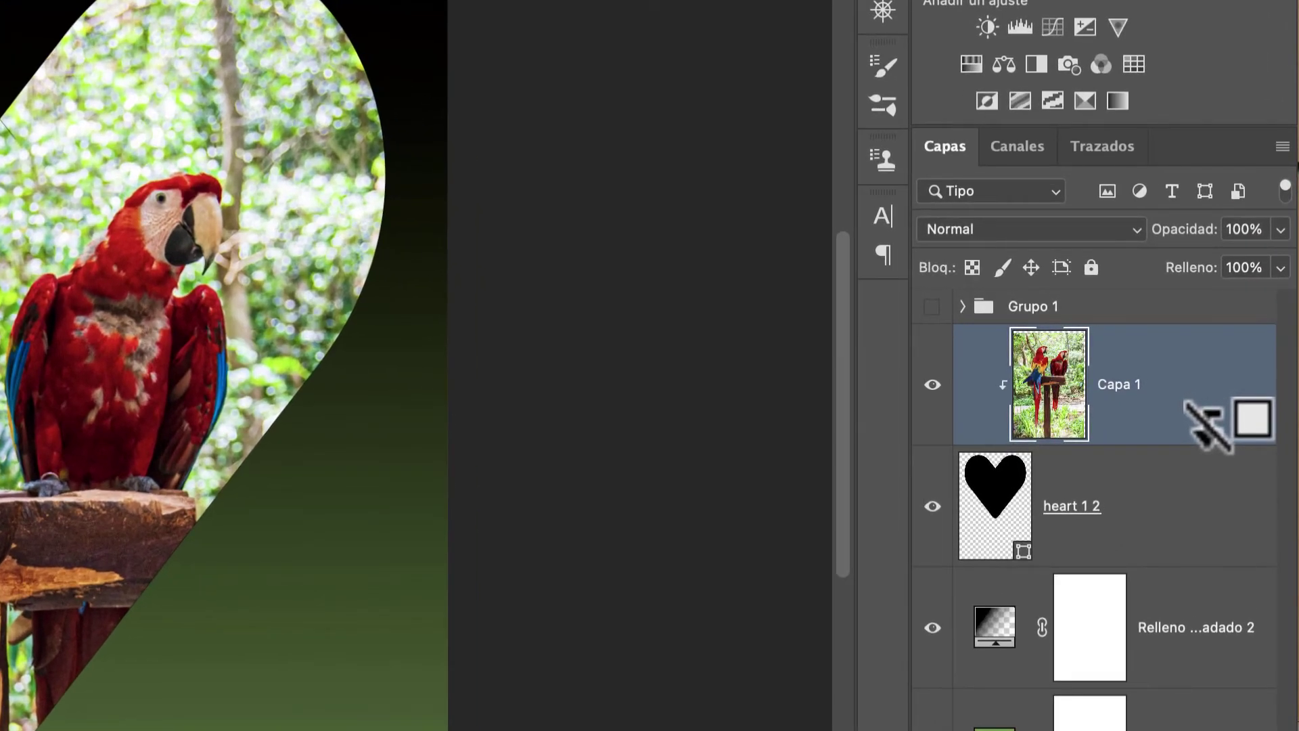
pyautogui.keyDown('alt'); pyautogui.click(1206, 425); pyautogui.keyUp('alt')
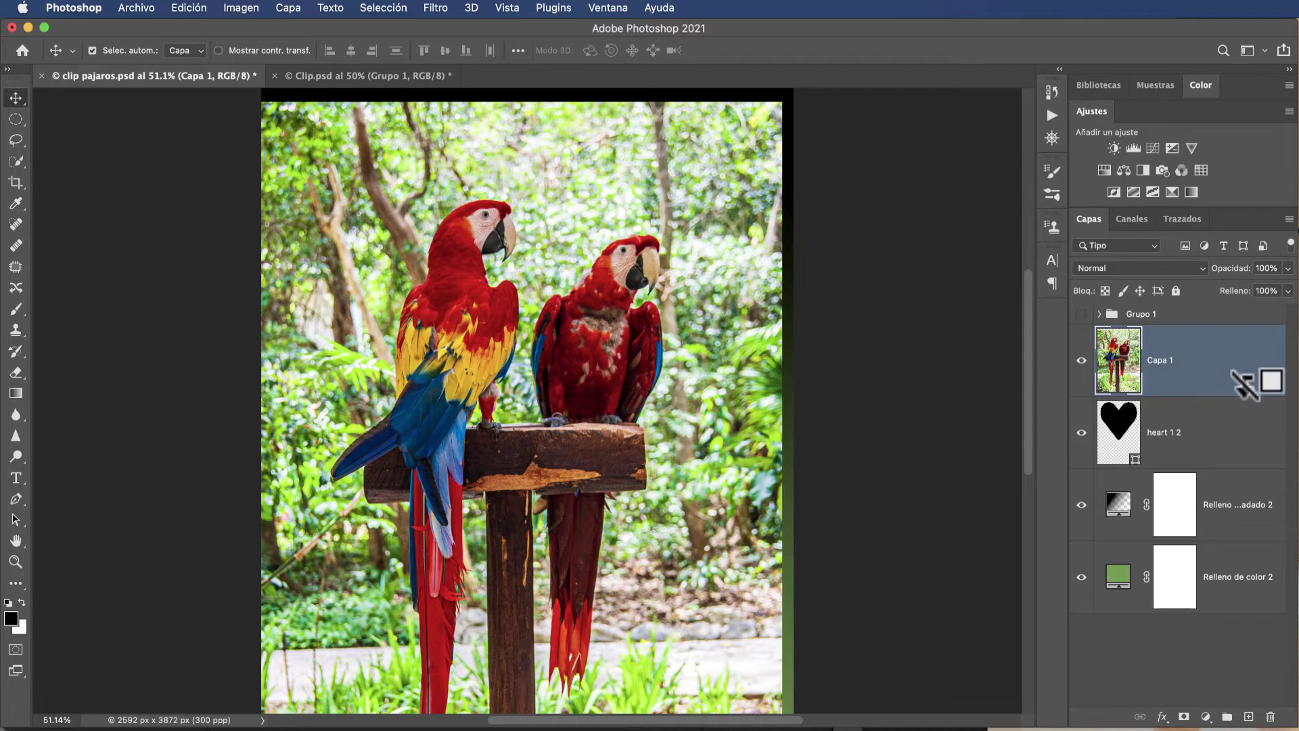
pyautogui.keyDown('alt'); pyautogui.click(1245, 386); pyautogui.keyUp('alt')
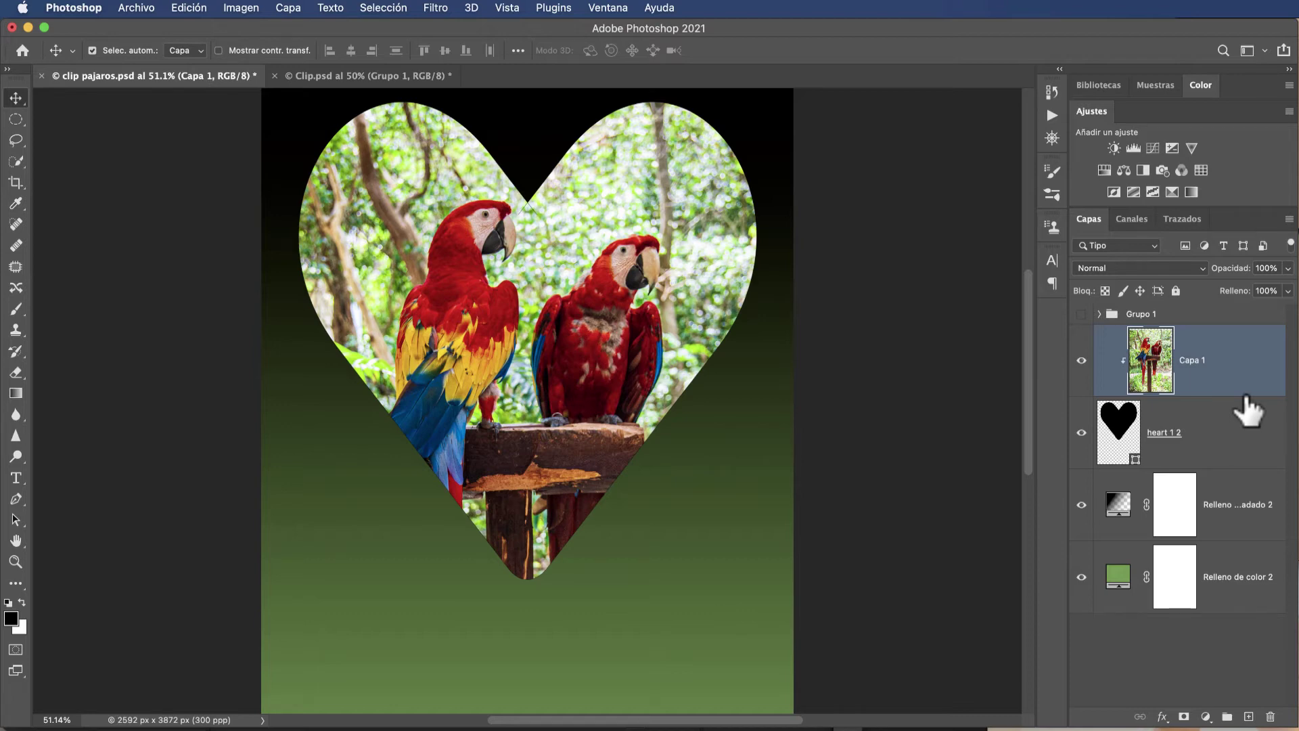
pyautogui.hotkey('ctrl', 'Tab')
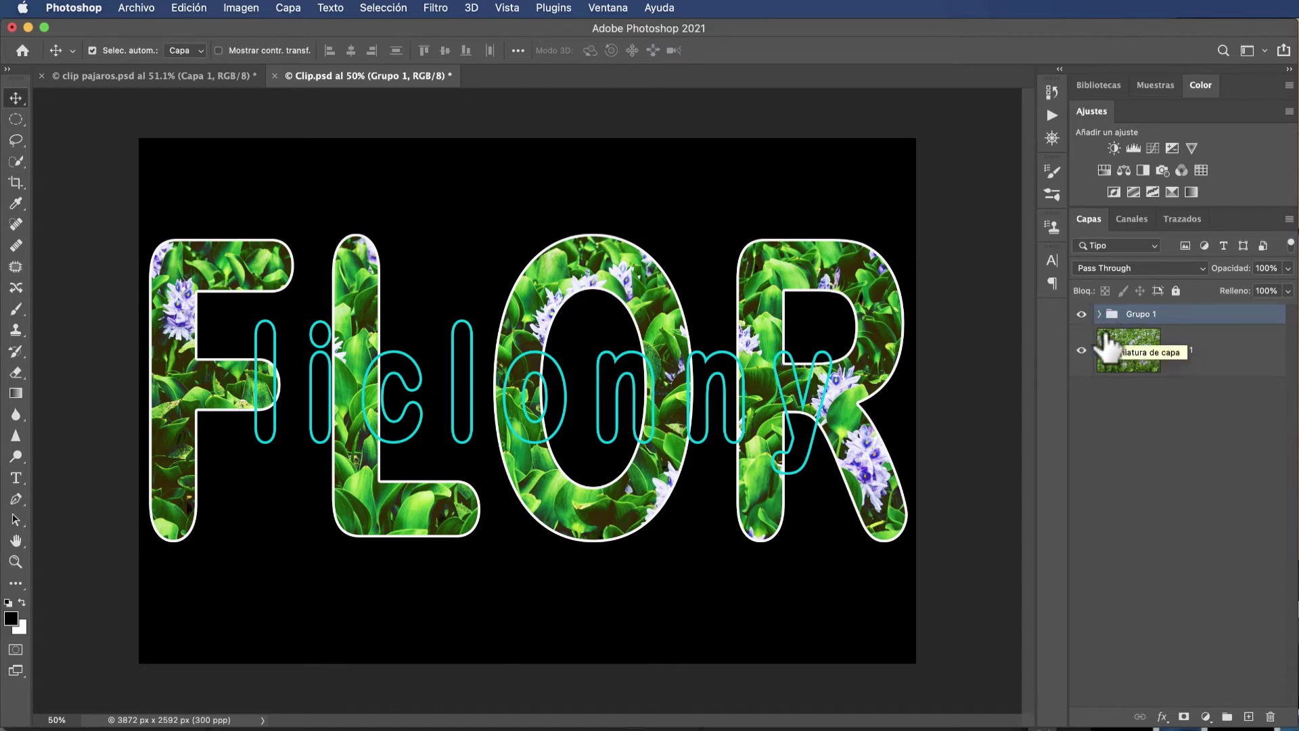
# Hide Grupo 1 and type the text FLOR over the flower photo layer
pyautogui.click(1081, 314)
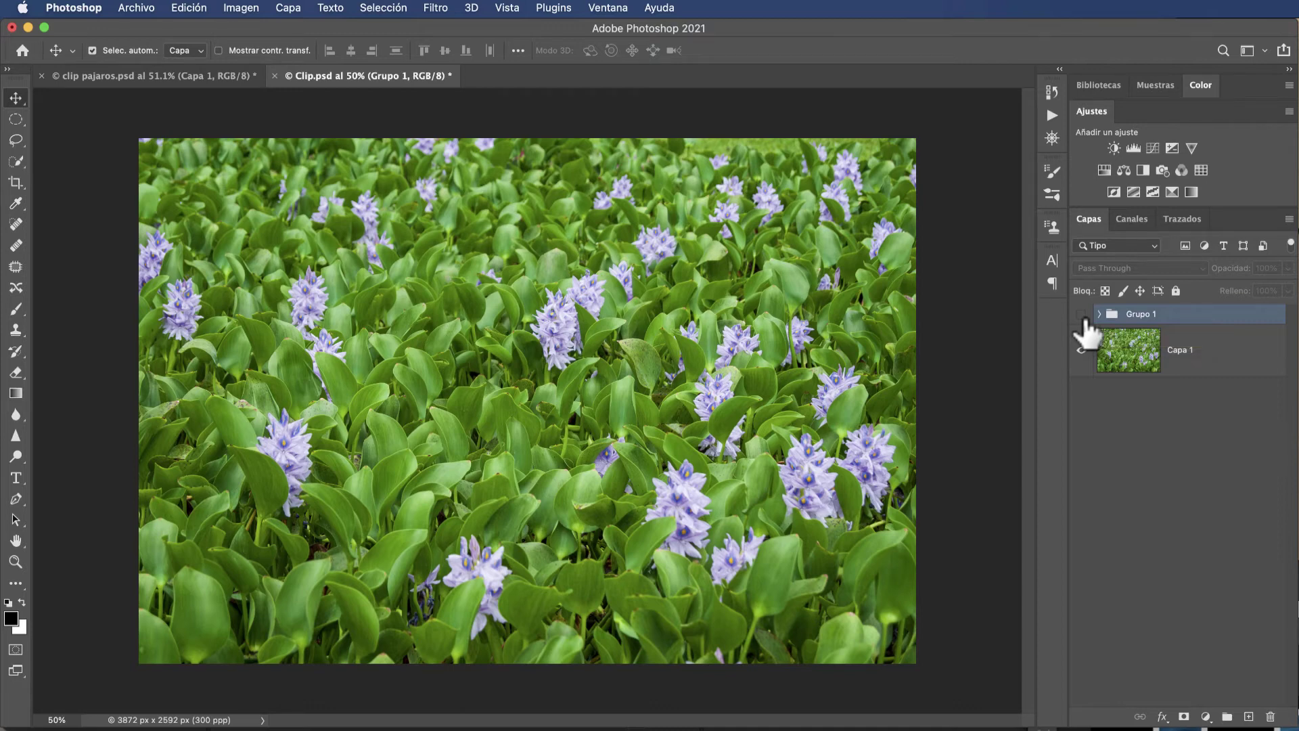
pyautogui.click(1127, 372)
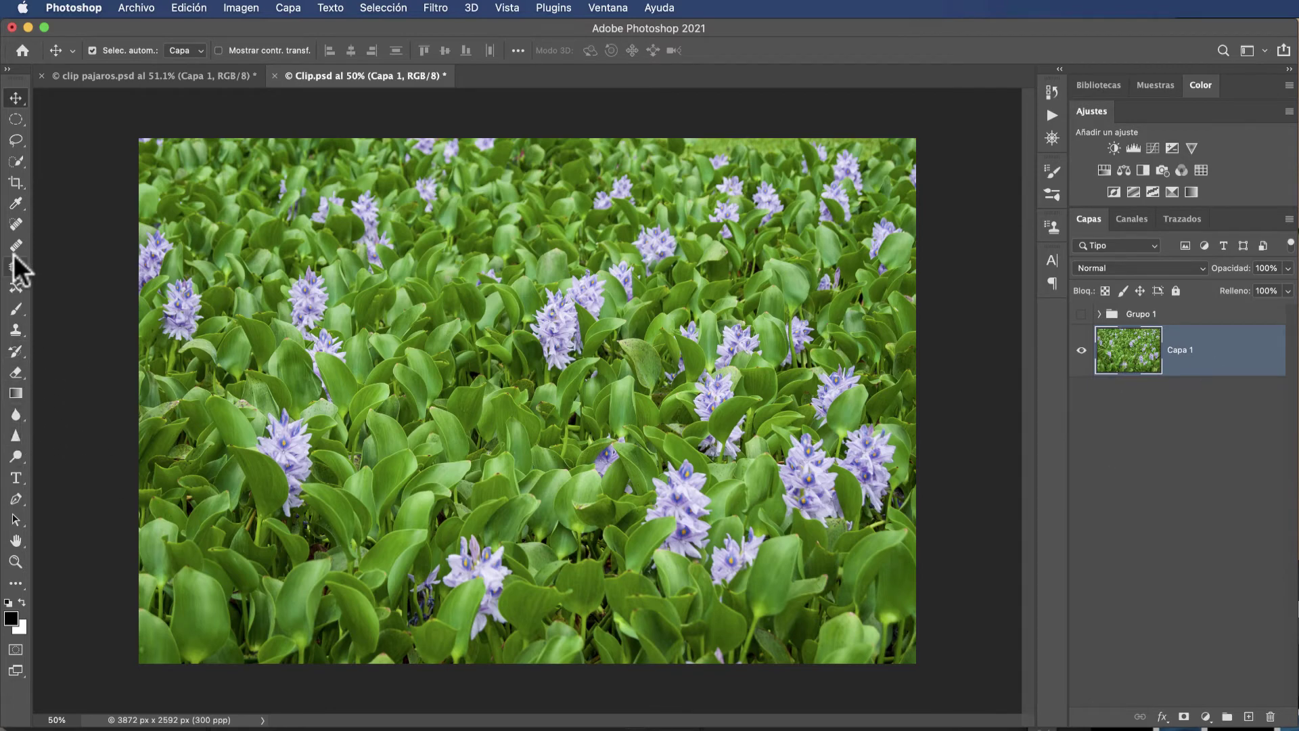
pyautogui.click(14, 477)
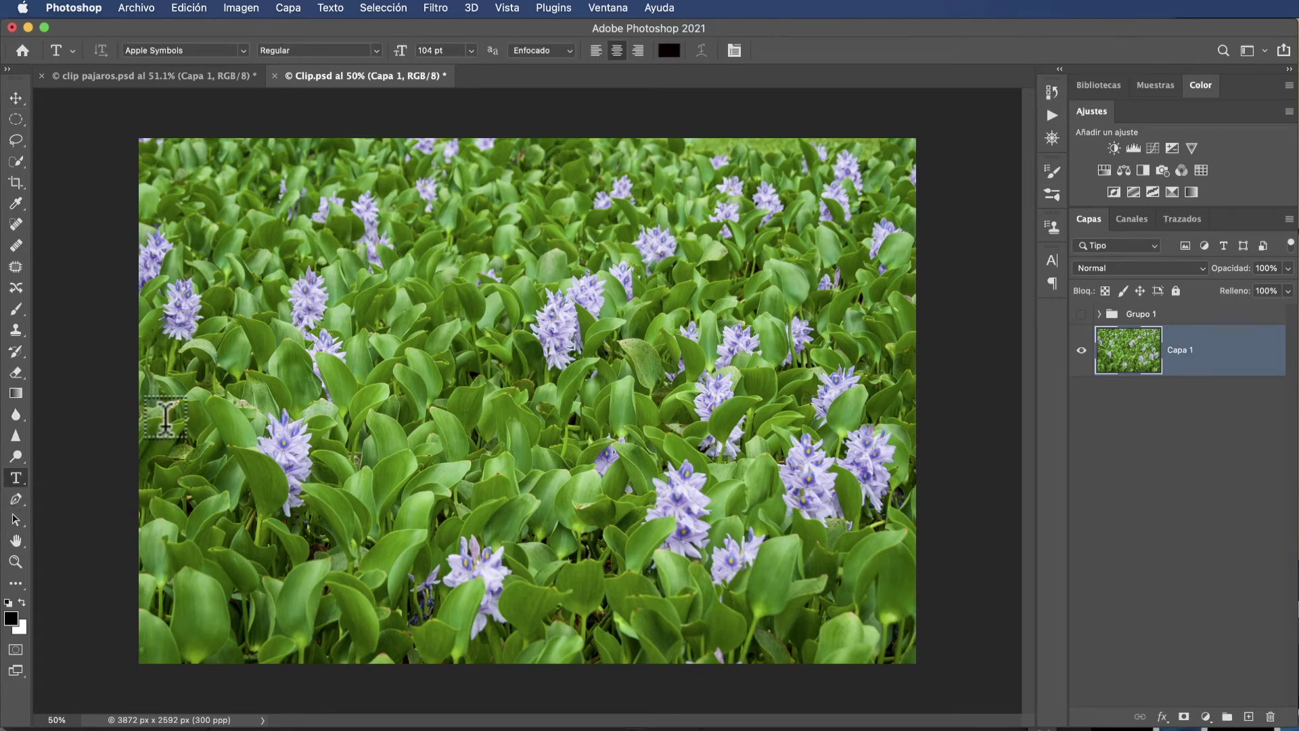
pyautogui.click(233, 343)
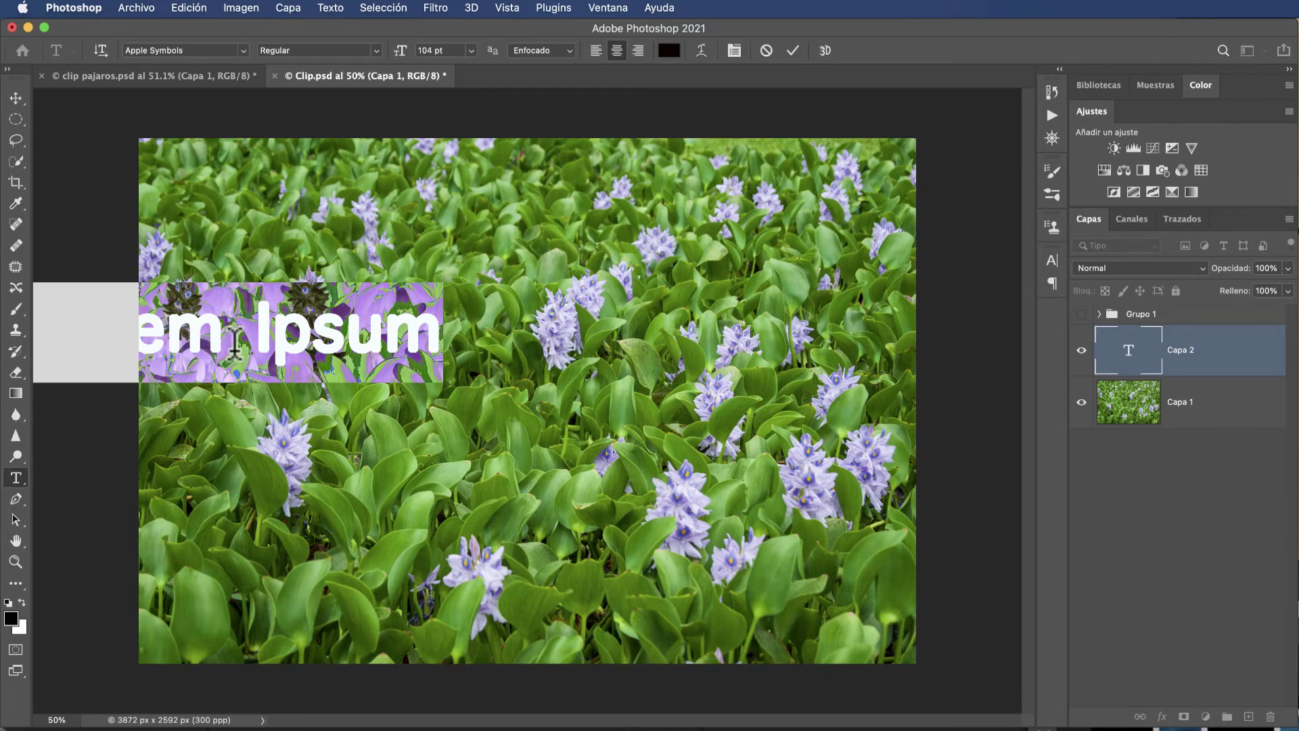
pyautogui.write('FLOR')
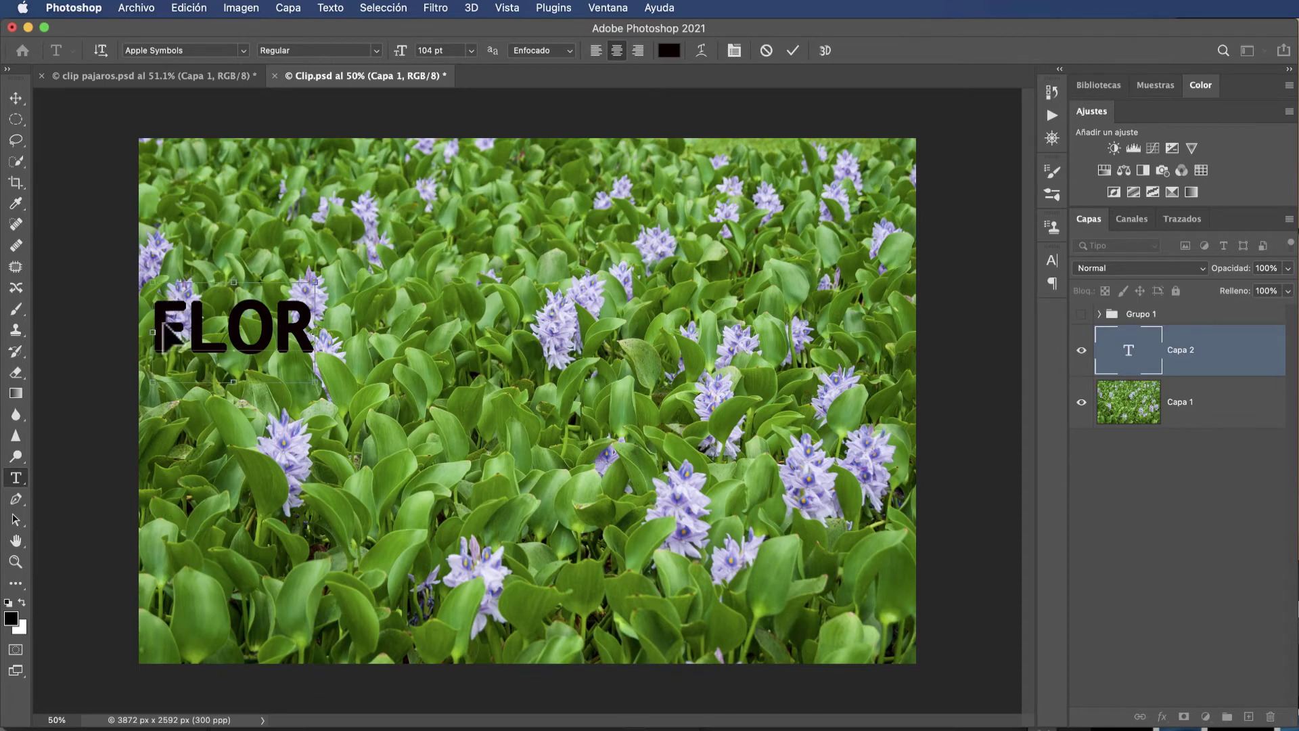
# Set the FLOR text to 72 pt and cancel an accidental rotate and stretch
pyautogui.click(472, 50)
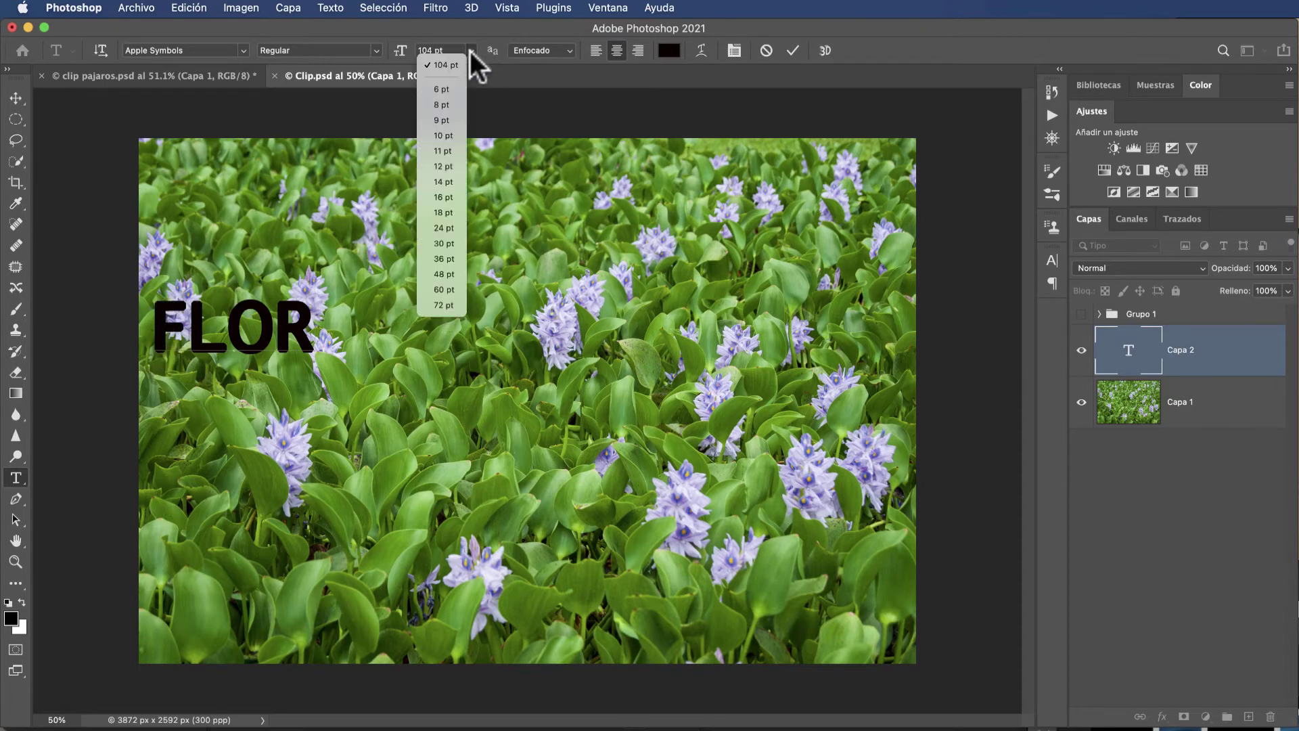
pyautogui.click(453, 305)
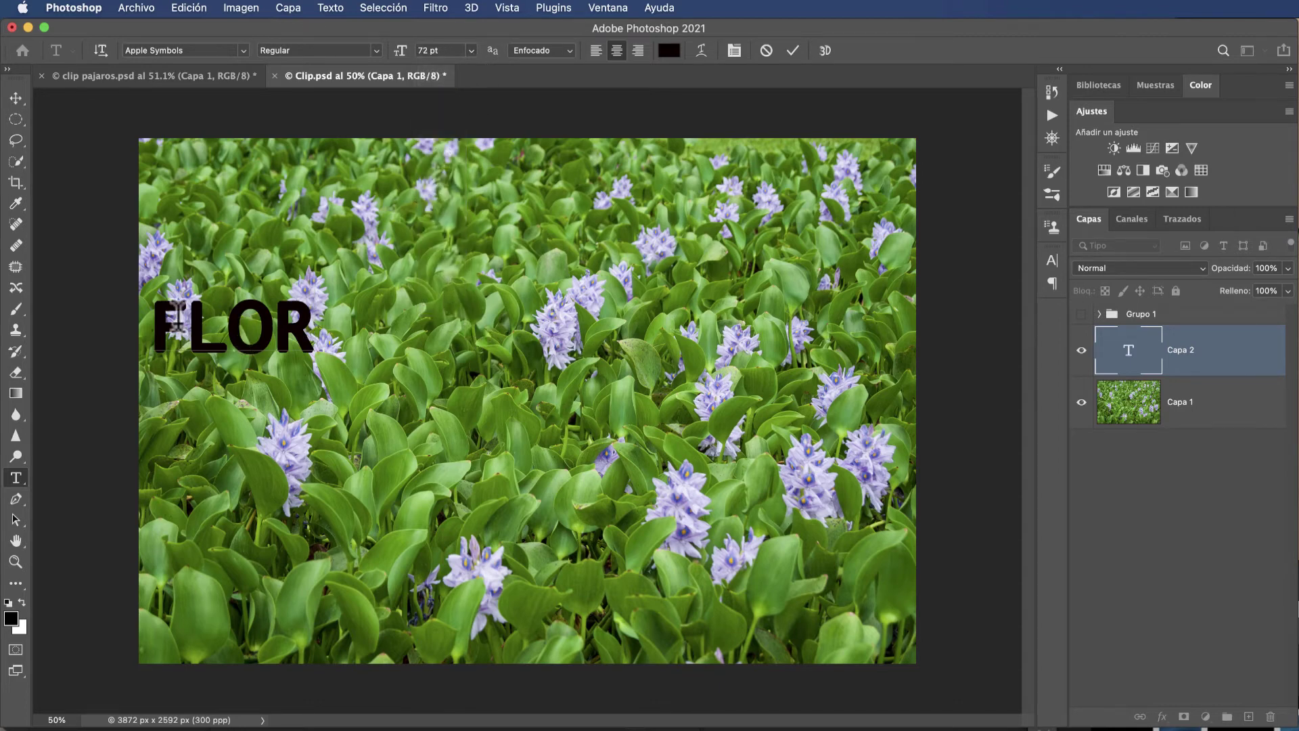
pyautogui.press('super+t')
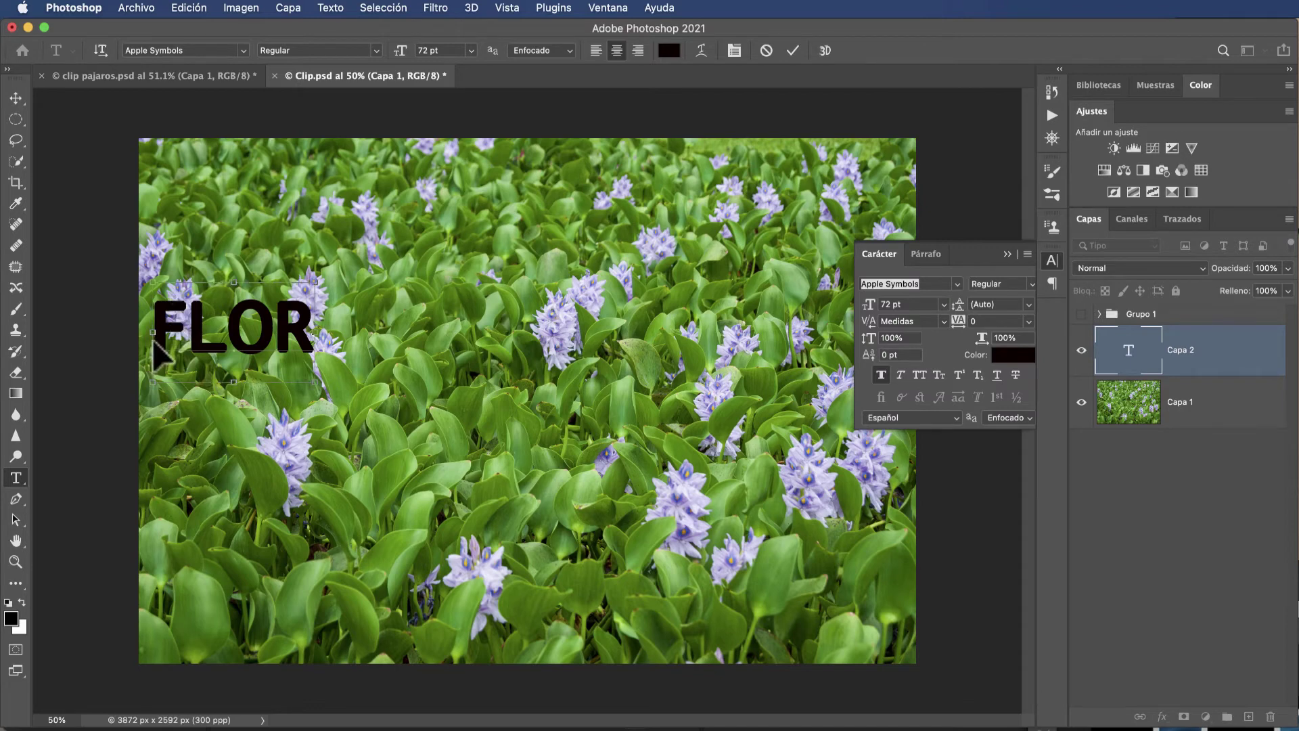
pyautogui.press('super+t')
pyautogui.press('super+t')
pyautogui.press('super+t')
pyautogui.press('super+t')
pyautogui.press('super+t')
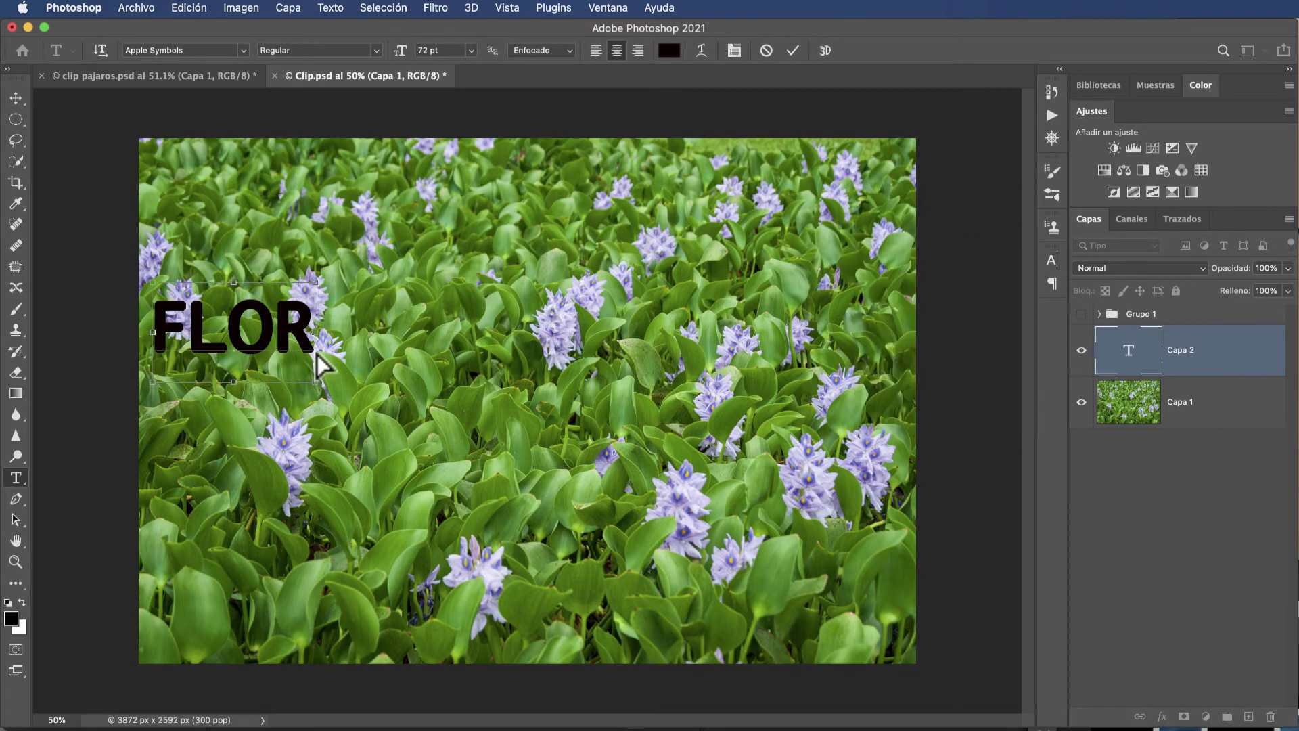
pyautogui.moveTo(316, 367); pyautogui.dragTo(466, 433)
pyautogui.moveTo(580, 328)
pyautogui.mouseDown()
pyautogui.moveTo(580, 382)
pyautogui.moveTo(582, 335)
pyautogui.mouseUp()
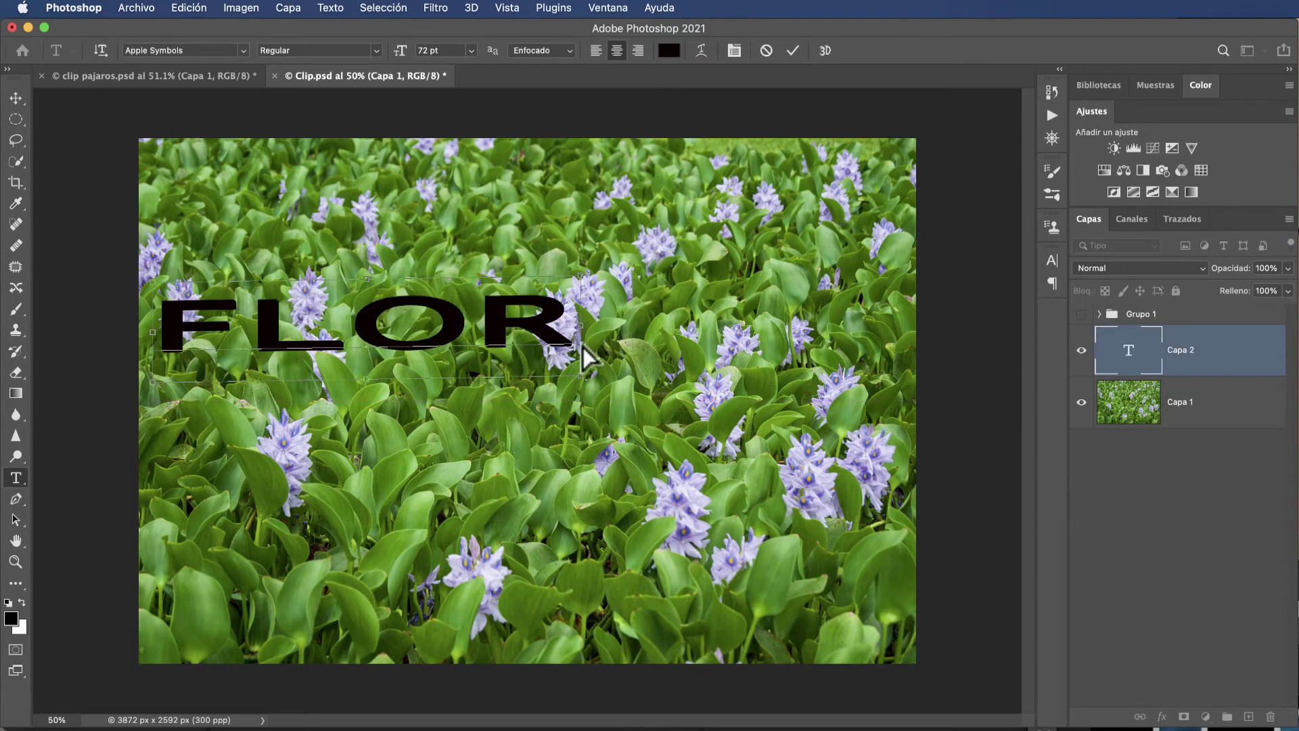
pyautogui.press('Escape')
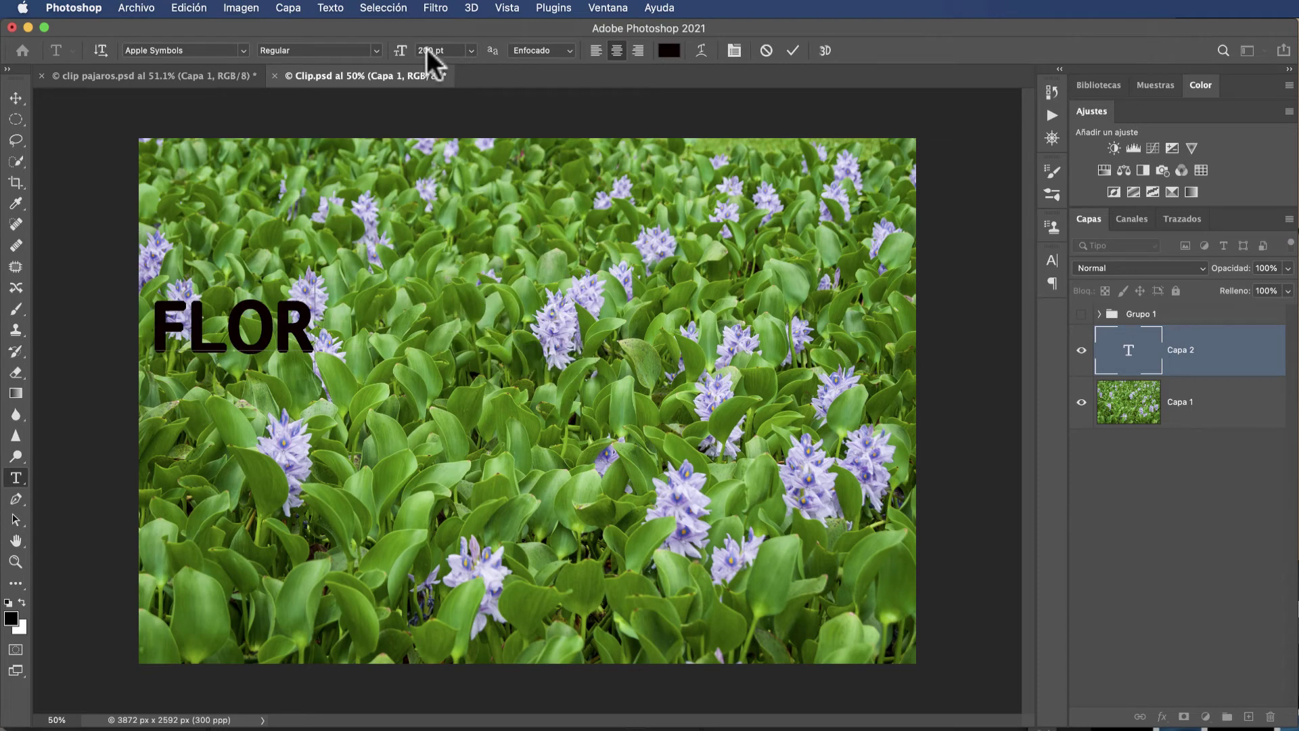
# Resize FLOR to 350 pt, centre it on the photo, and commit the text
pyautogui.doubleClick(283, 332)
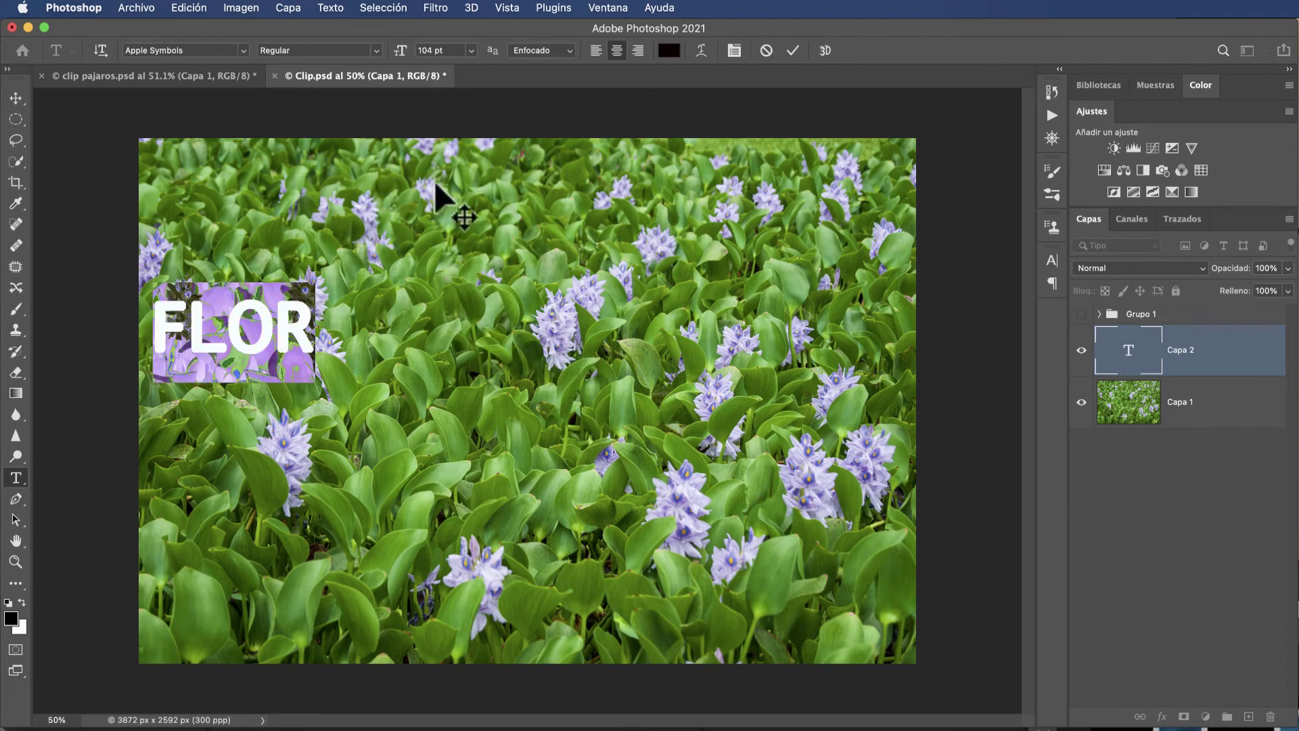
pyautogui.click(430, 48)
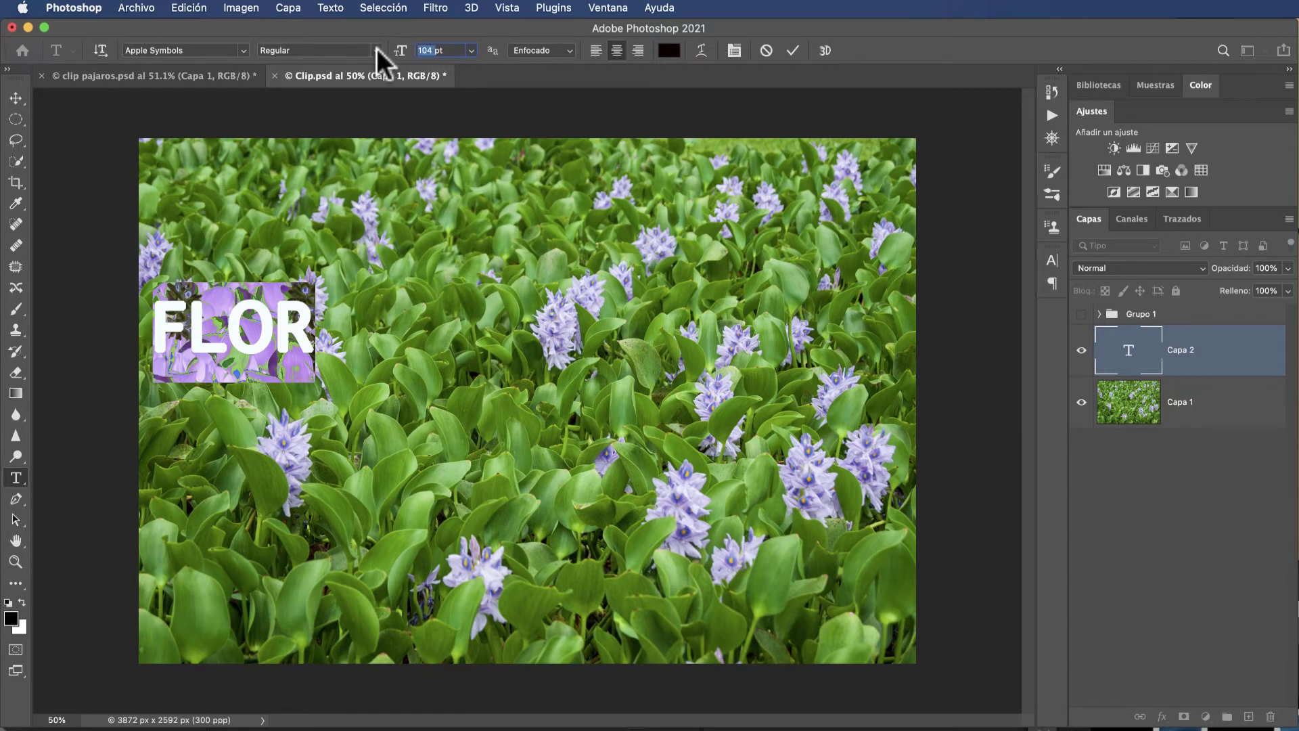
pyautogui.write('200')
pyautogui.press('Return')
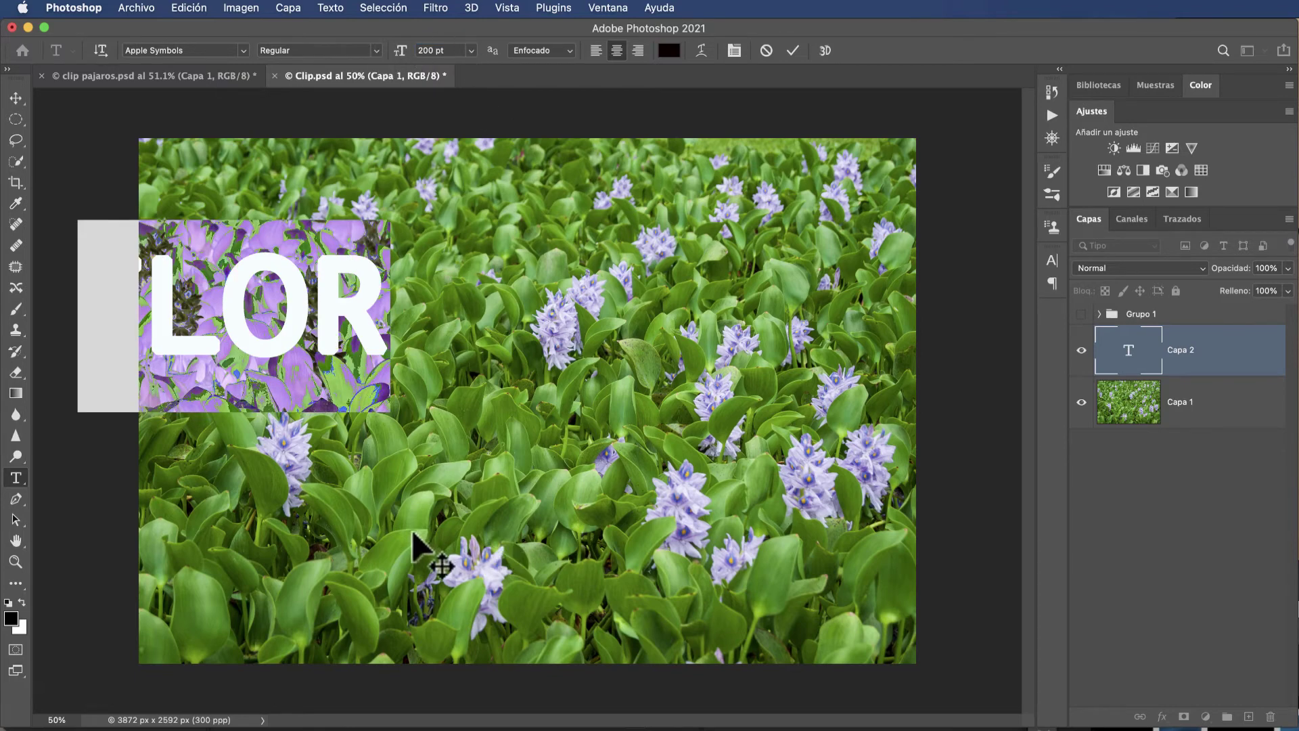
pyautogui.moveTo(413, 537); pyautogui.dragTo(645, 577)
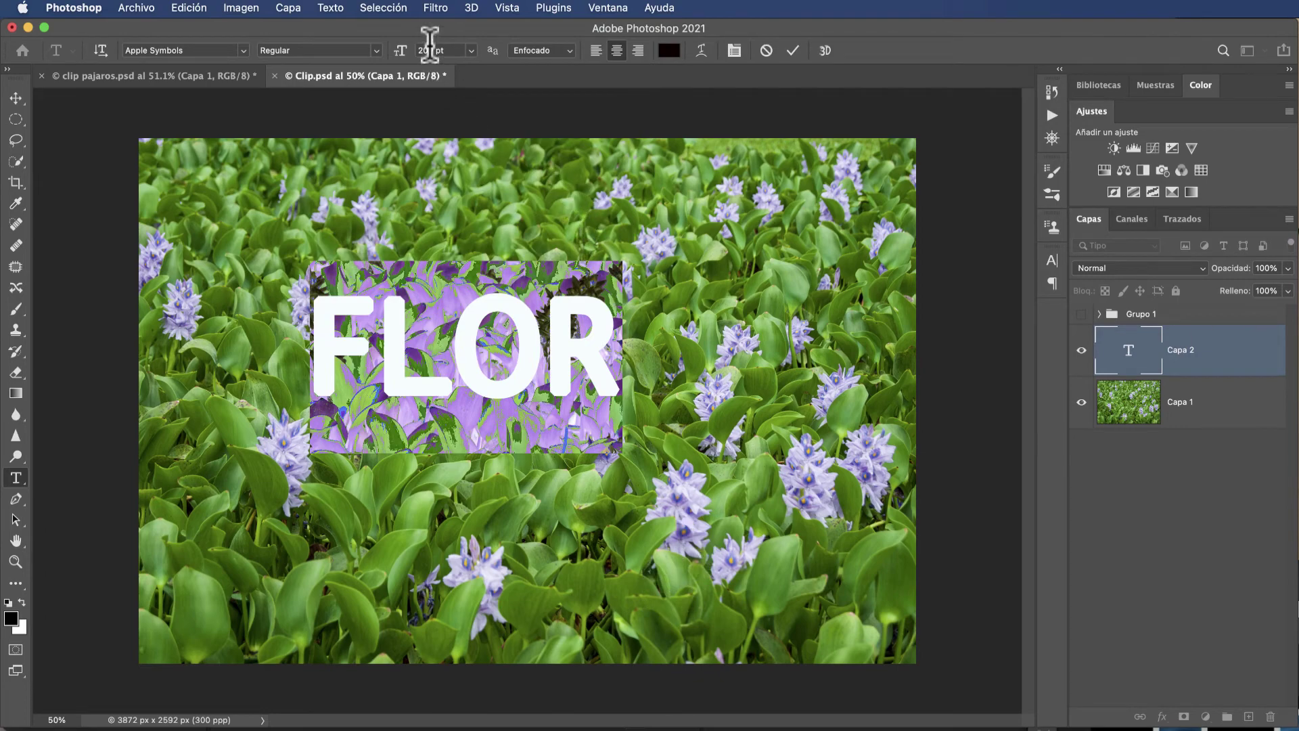
pyautogui.moveTo(430, 51); pyautogui.dragTo(414, 50)
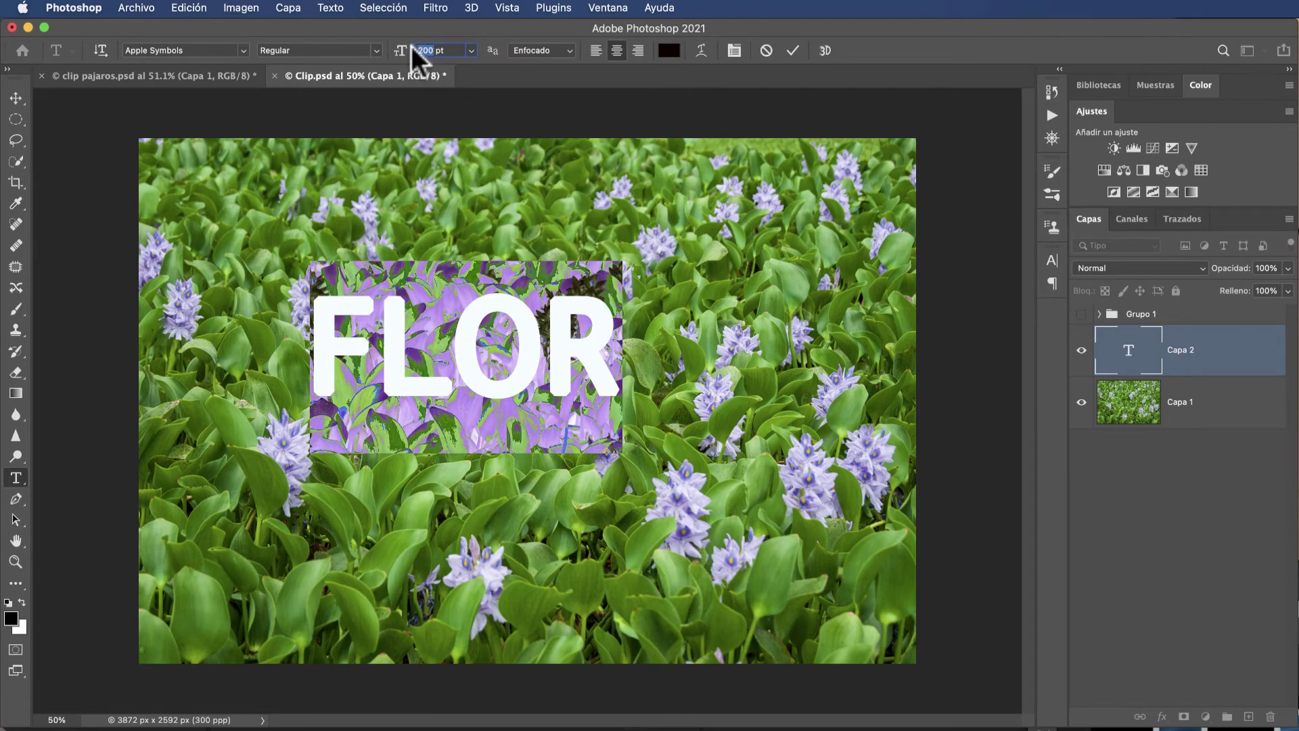
pyautogui.write('35')
pyautogui.press('Return')
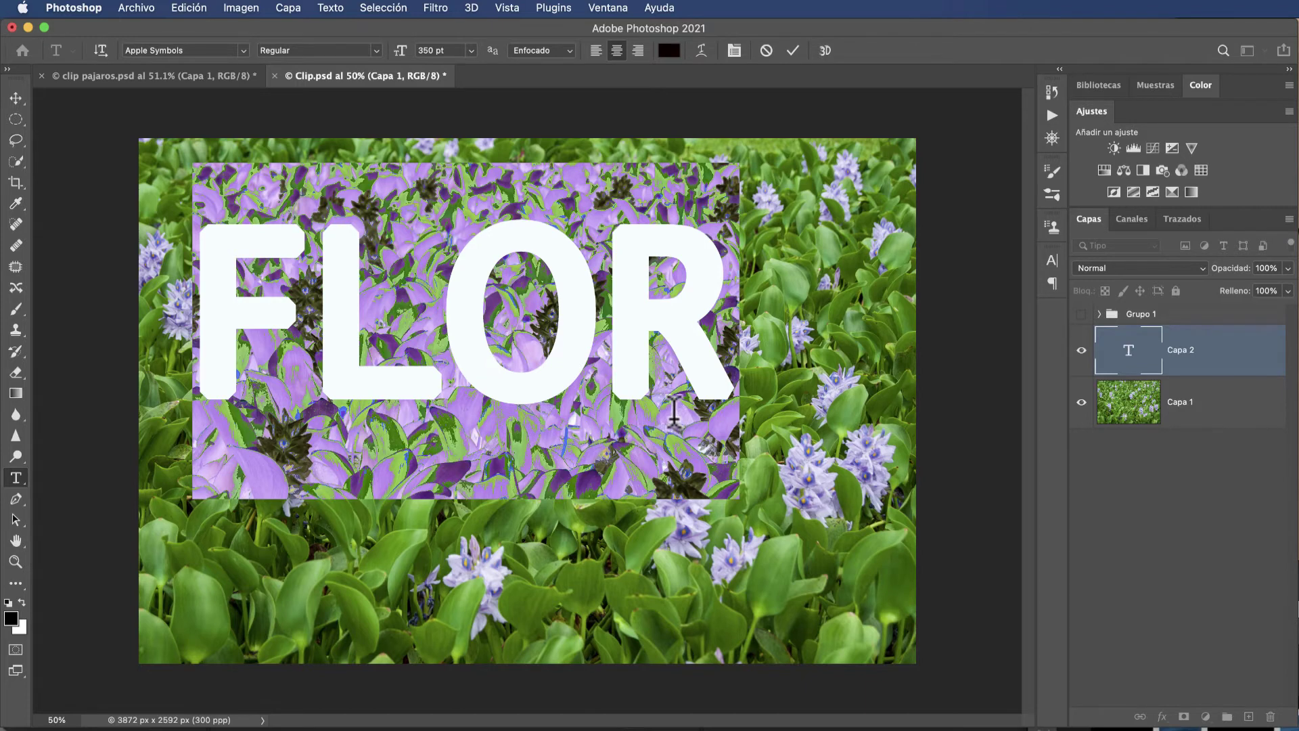
pyautogui.click(675, 413)
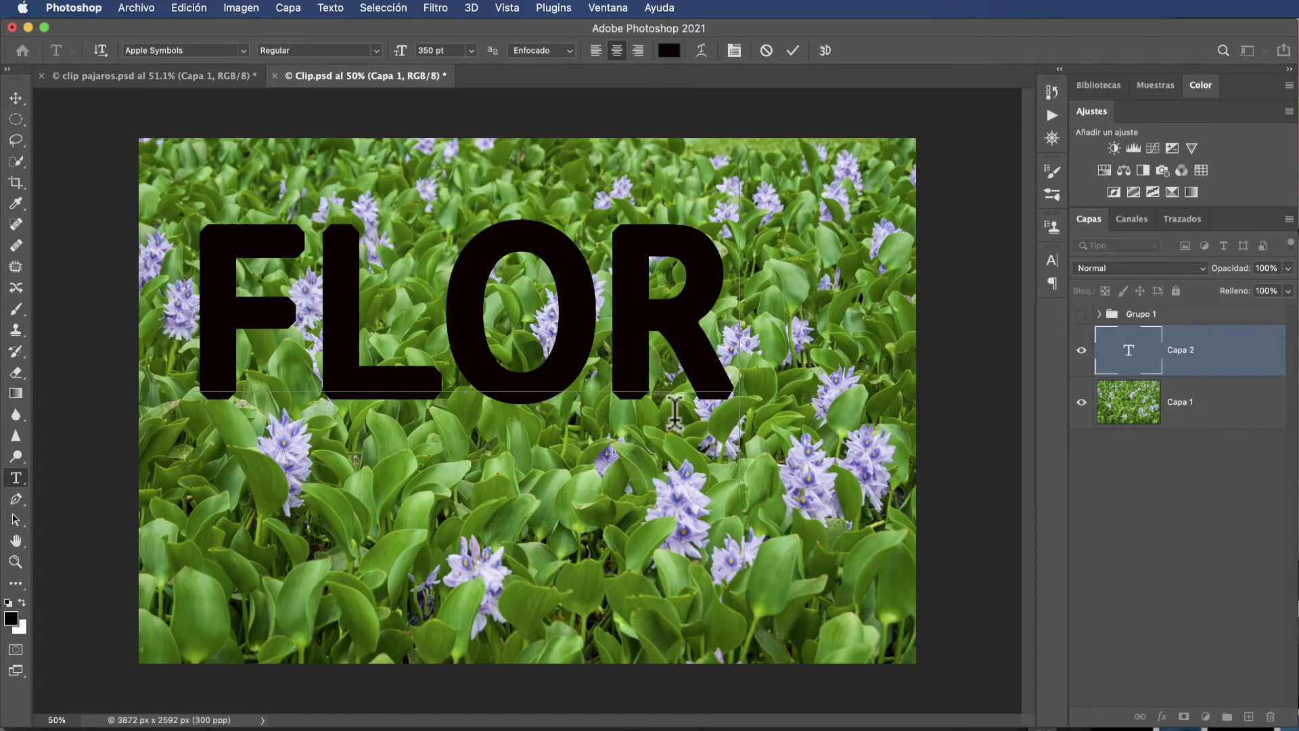
pyautogui.click(792, 50)
# Scale the FLOR text to about 135%, move it lower on the photo, and commit
pyautogui.click(16, 99)
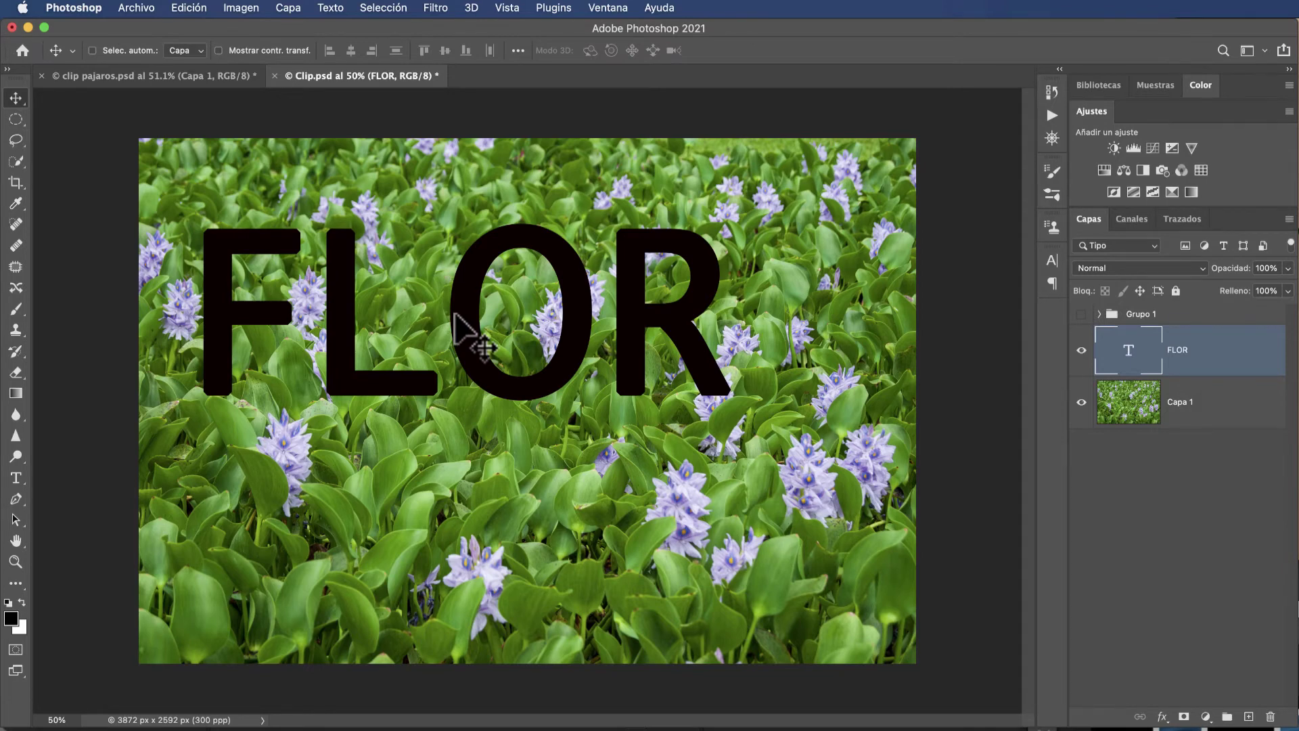
pyautogui.hotkey('ctrl', 't')
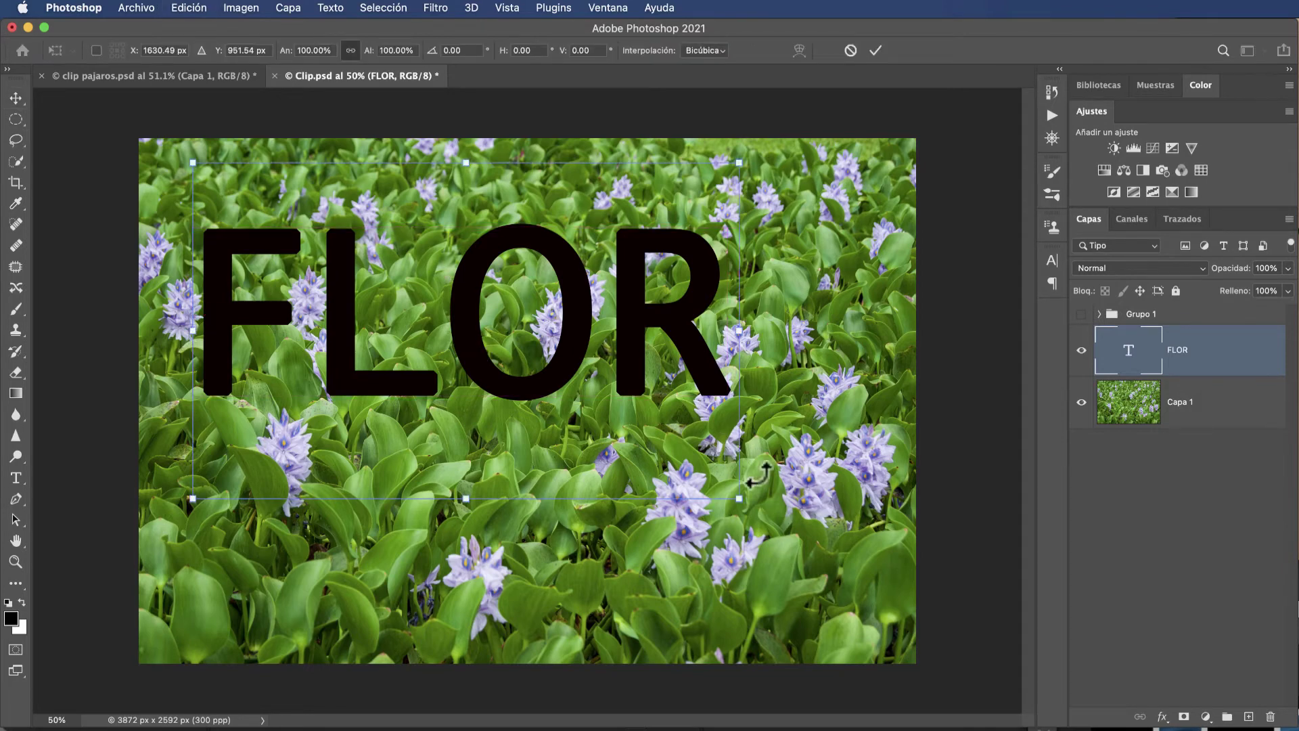
pyautogui.moveTo(750, 519); pyautogui.dragTo(837, 675)
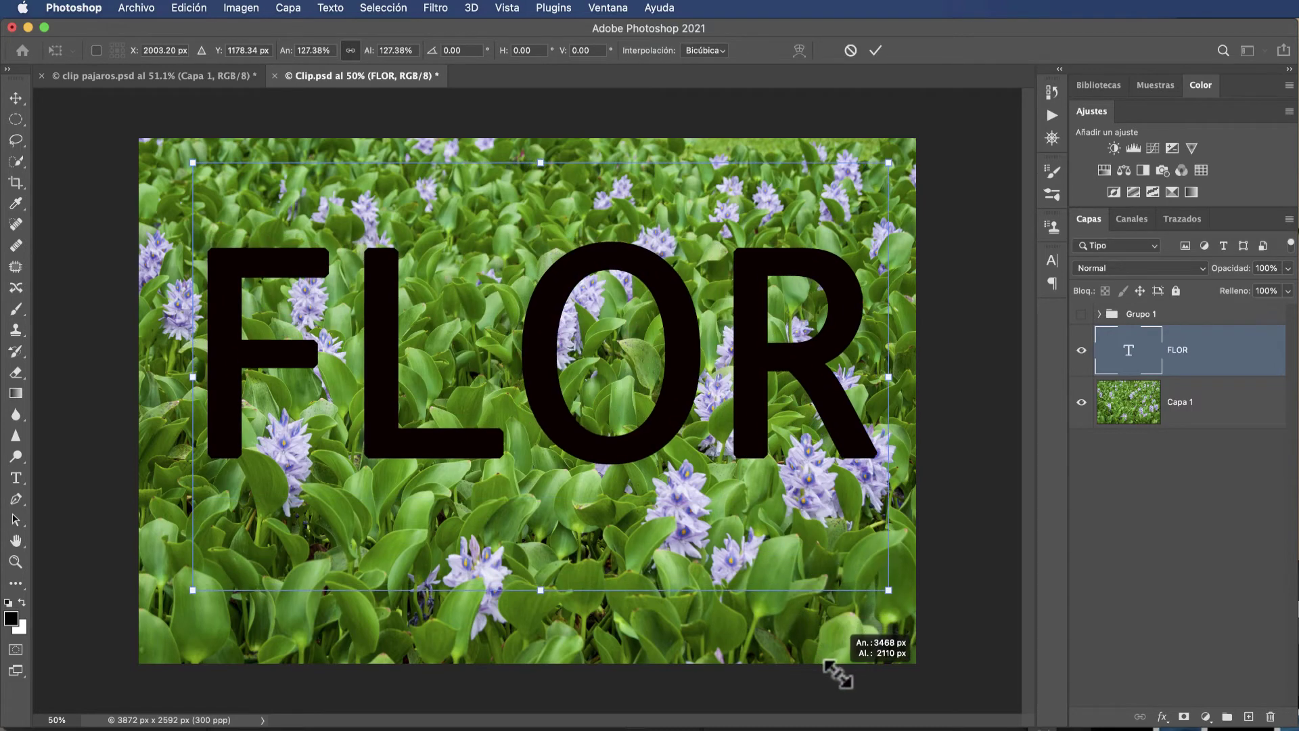
pyautogui.moveTo(183, 164); pyautogui.dragTo(141, 139)
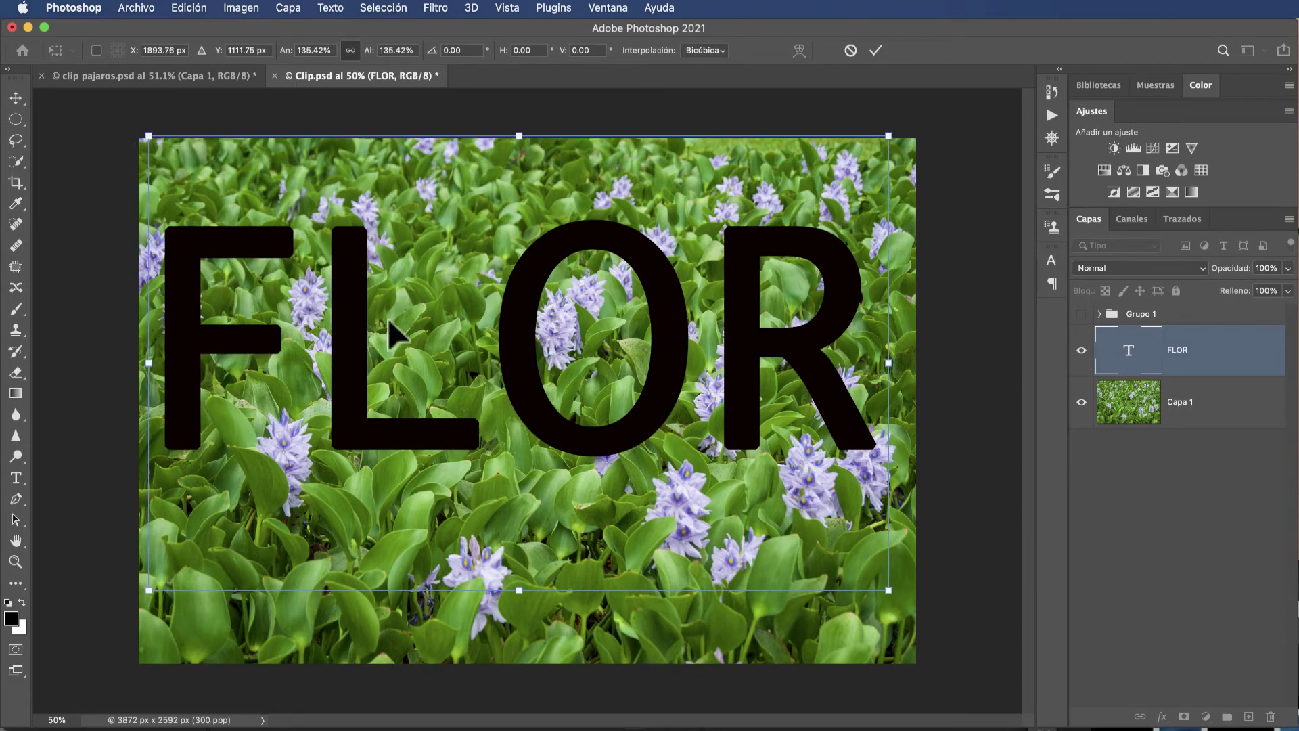
pyautogui.moveTo(446, 335); pyautogui.dragTo(447, 379)
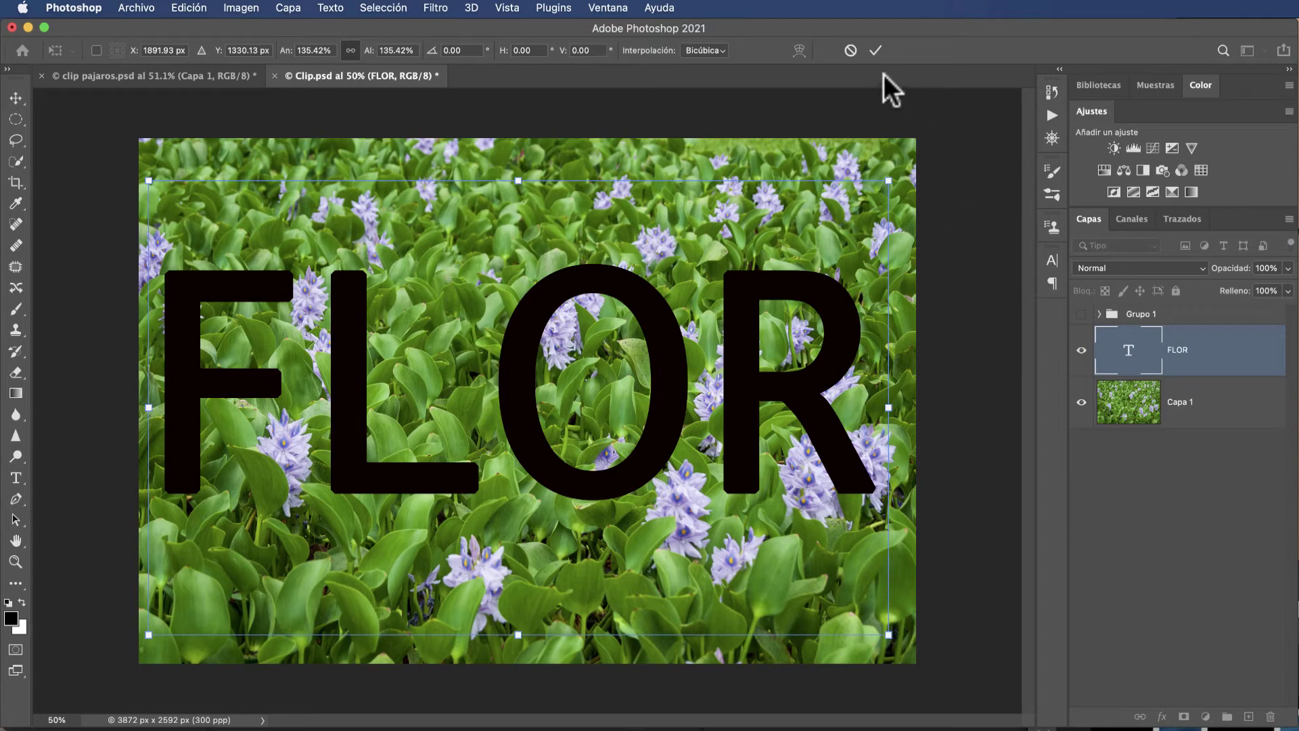
pyautogui.click(876, 49)
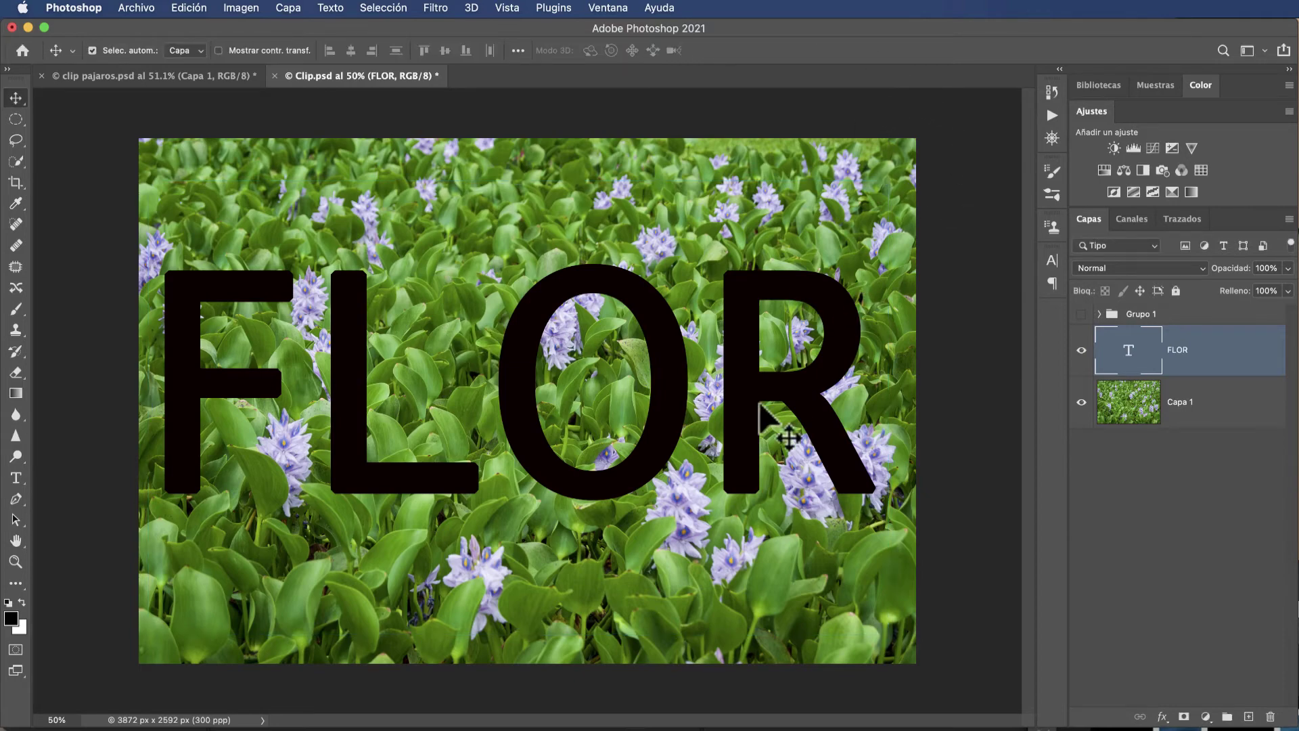
# Change the FLOR text's font family to Arial Rounded MT Bold and commit the edit
pyautogui.doubleClick(745, 363)
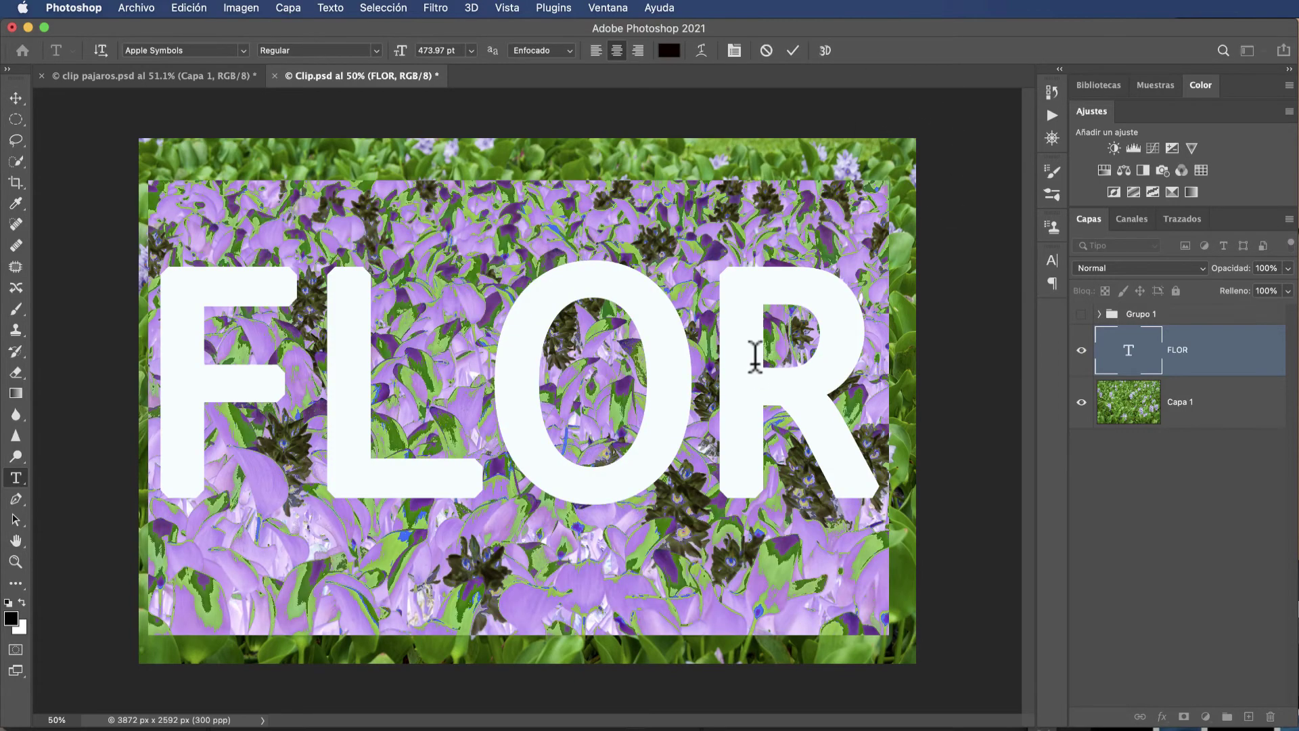
pyautogui.click(240, 51)
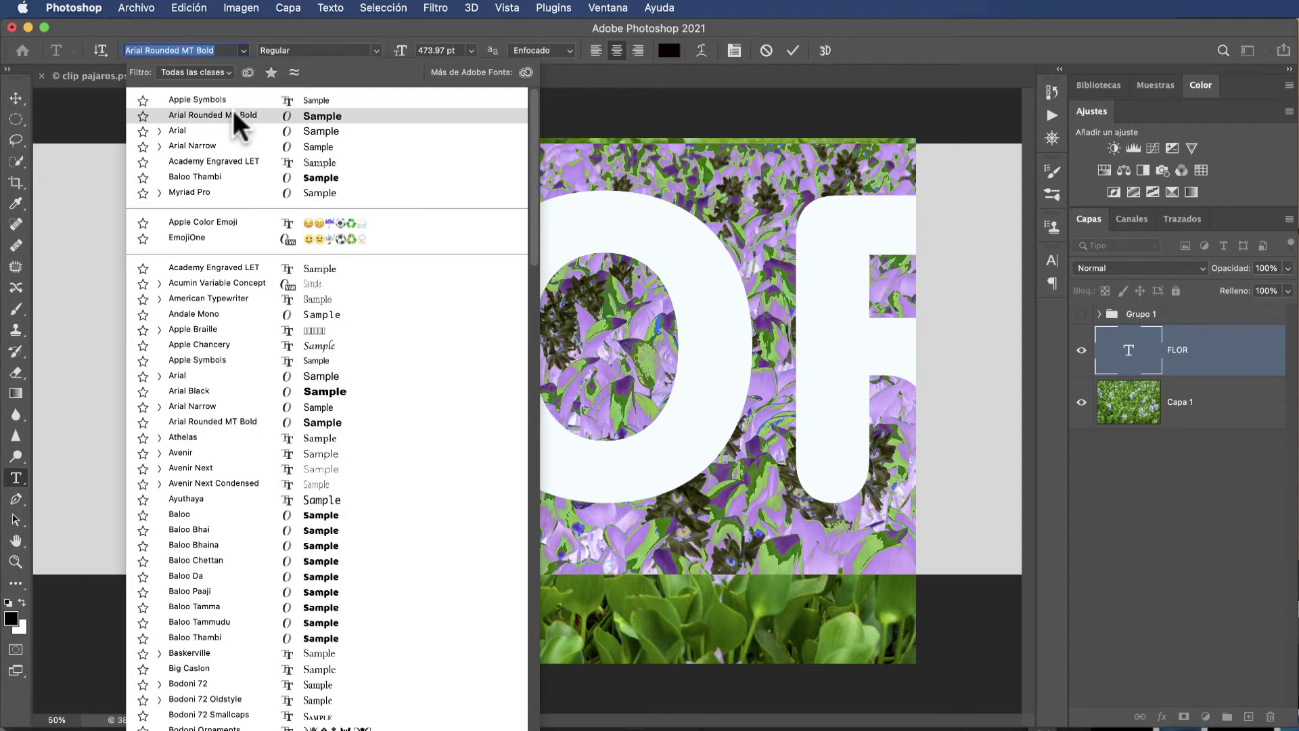
pyautogui.click(233, 115)
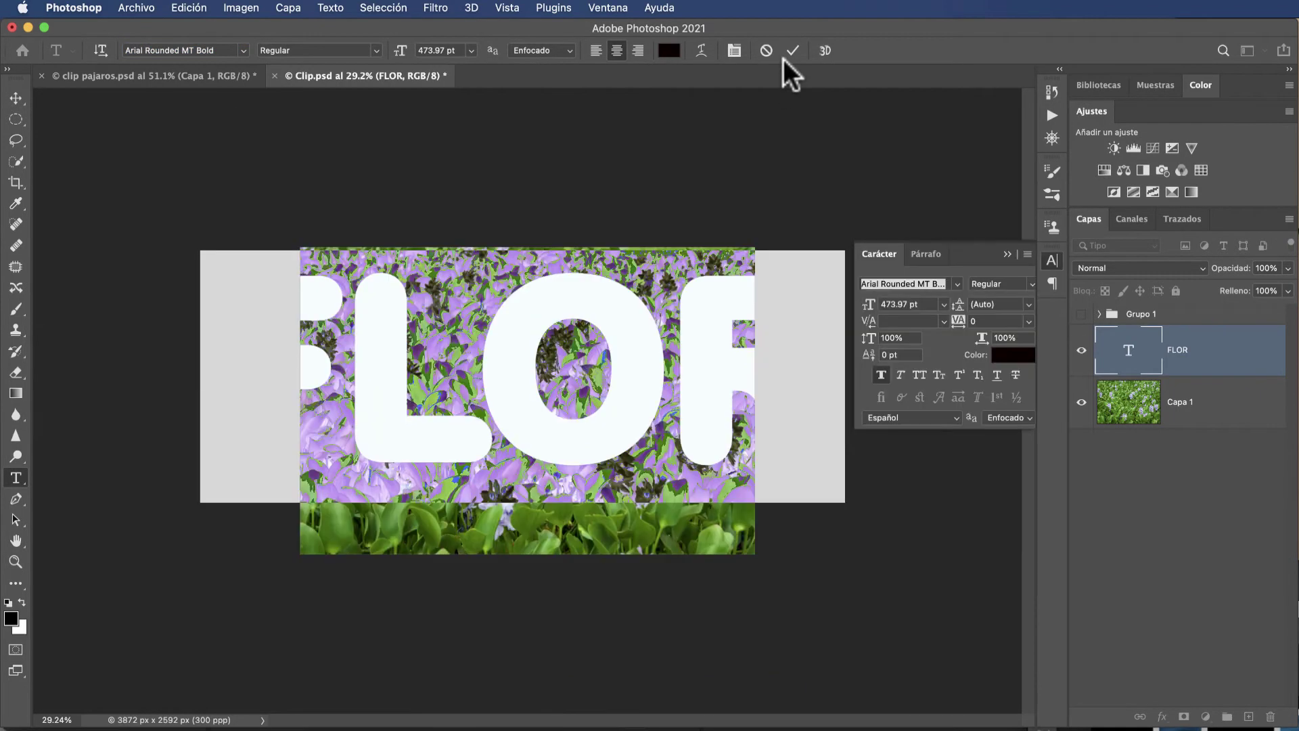
pyautogui.click(783, 50)
pyautogui.press('v')
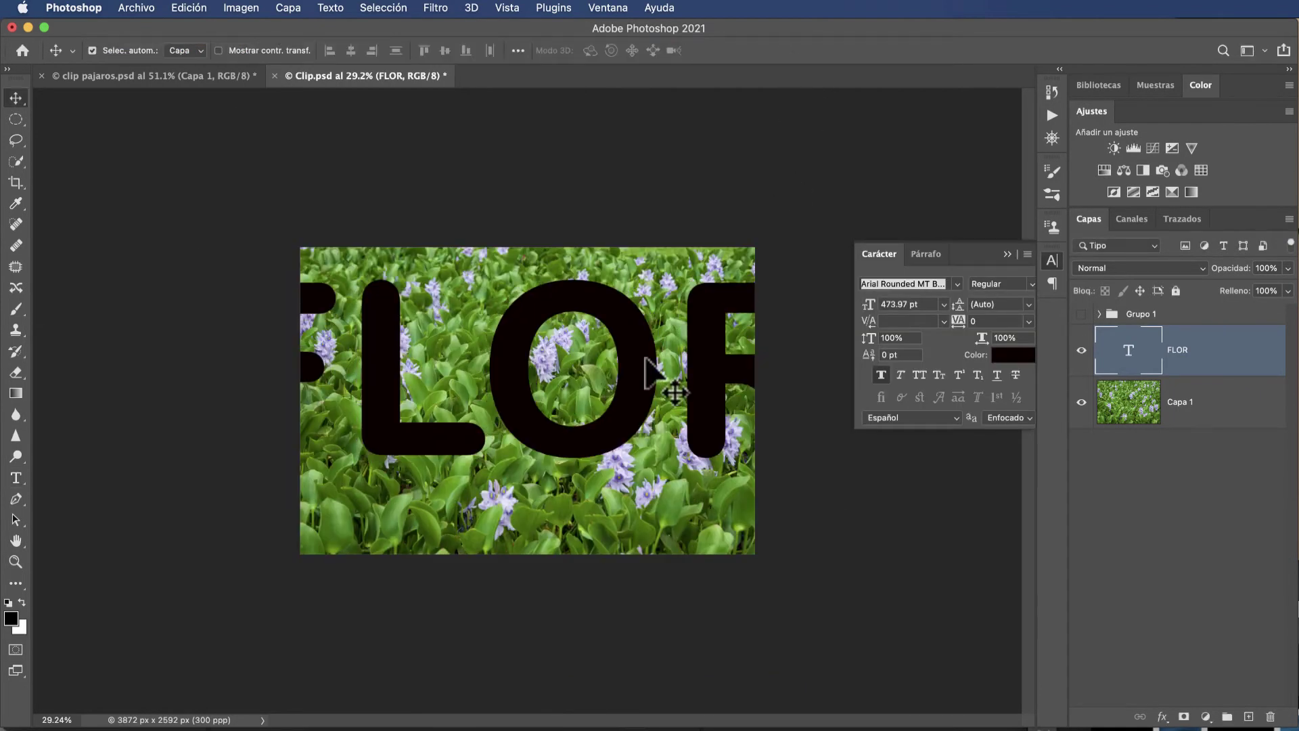
pyautogui.doubleClick(647, 354)
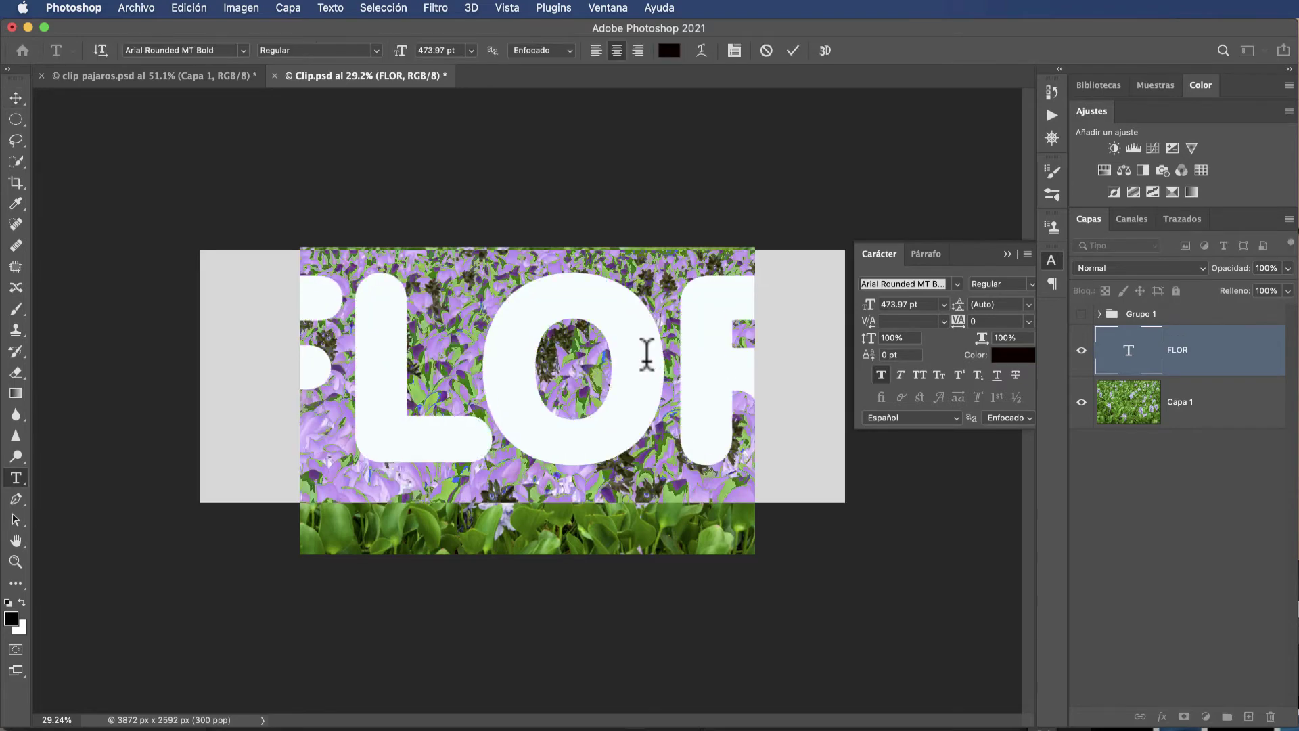
pyautogui.click(789, 51)
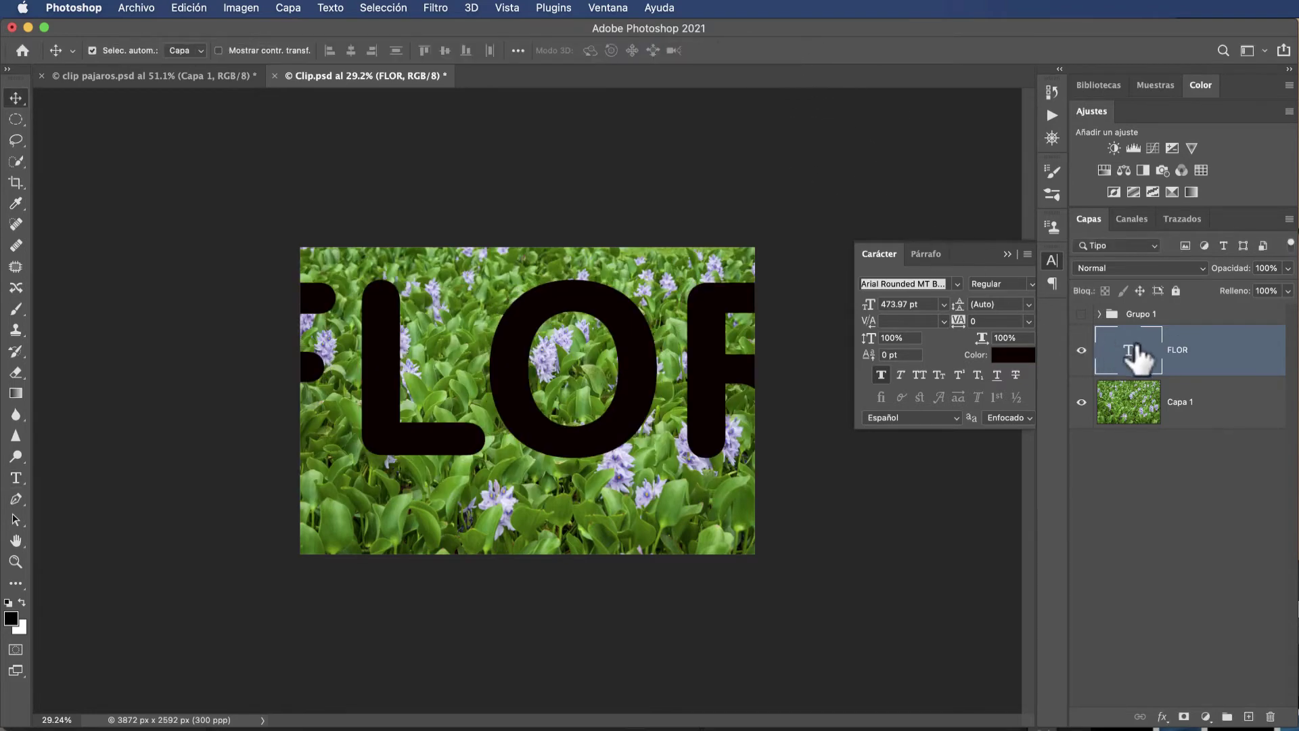
# Free-transform FLOR down to about 71.8% and position it across the photo's middle
pyautogui.hotkey('ctrl', 't')
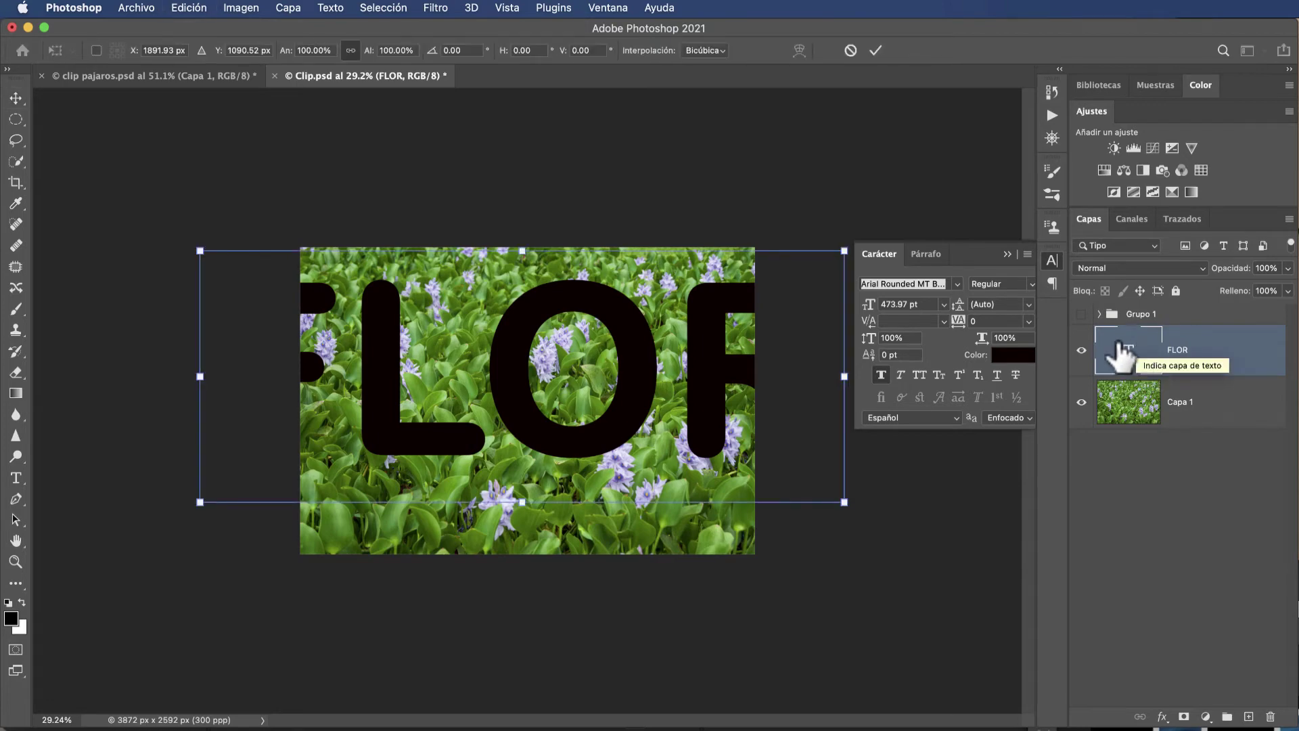
pyautogui.moveTo(845, 503)
pyautogui.mouseDown()
pyautogui.moveTo(810, 525)
pyautogui.moveTo(663, 468)
pyautogui.mouseUp()
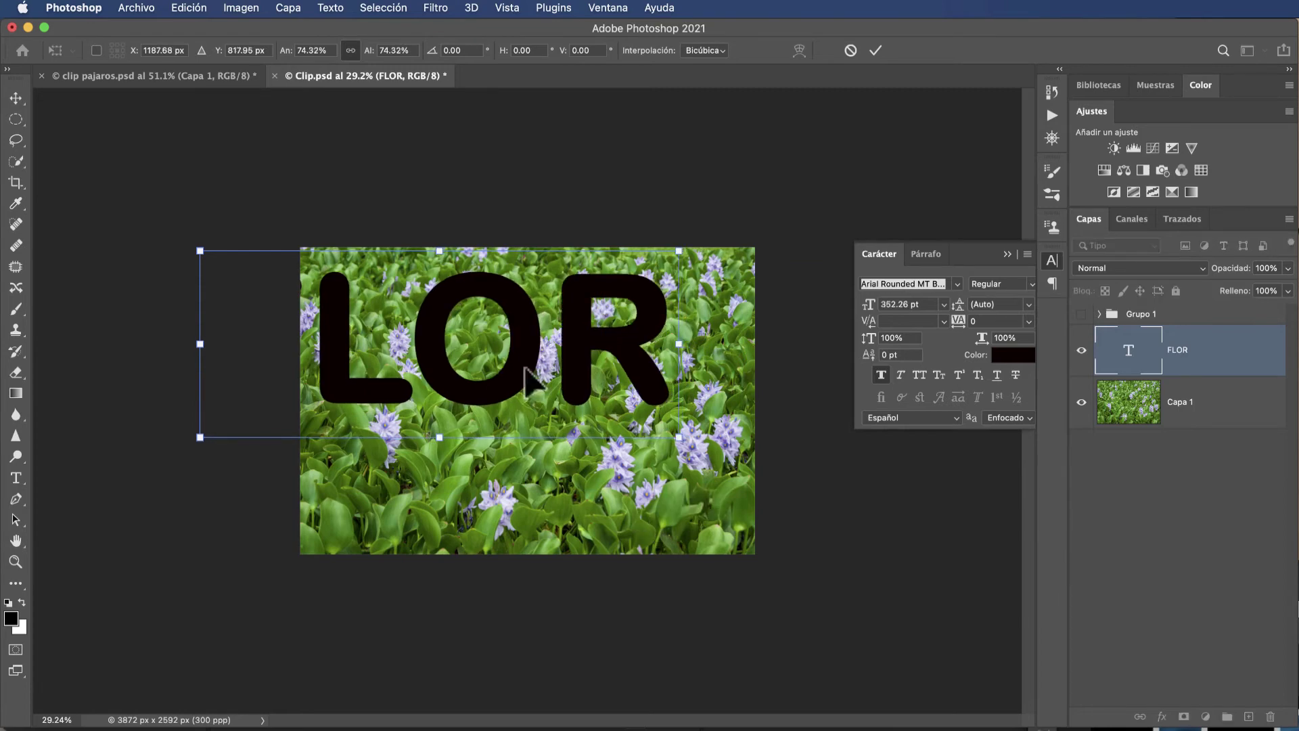
pyautogui.moveTo(525, 367); pyautogui.dragTo(619, 427)
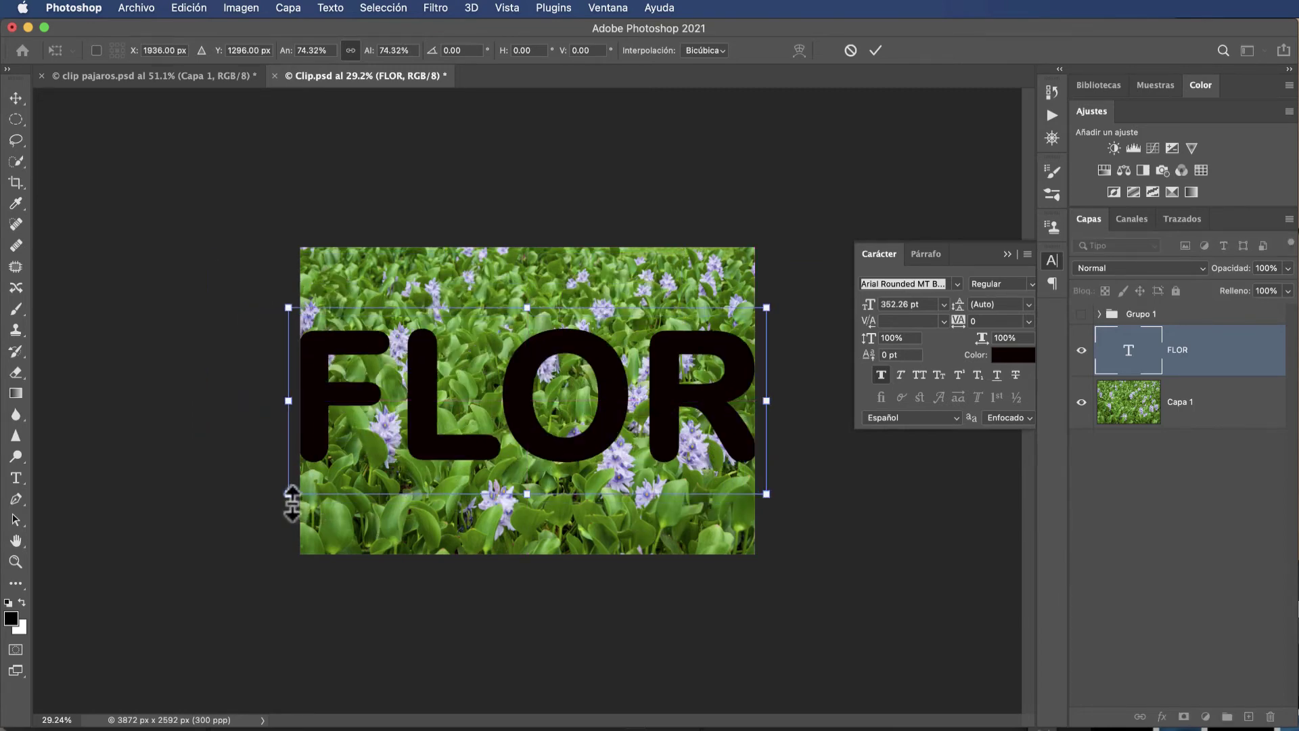
pyautogui.moveTo(292, 504); pyautogui.dragTo(308, 498)
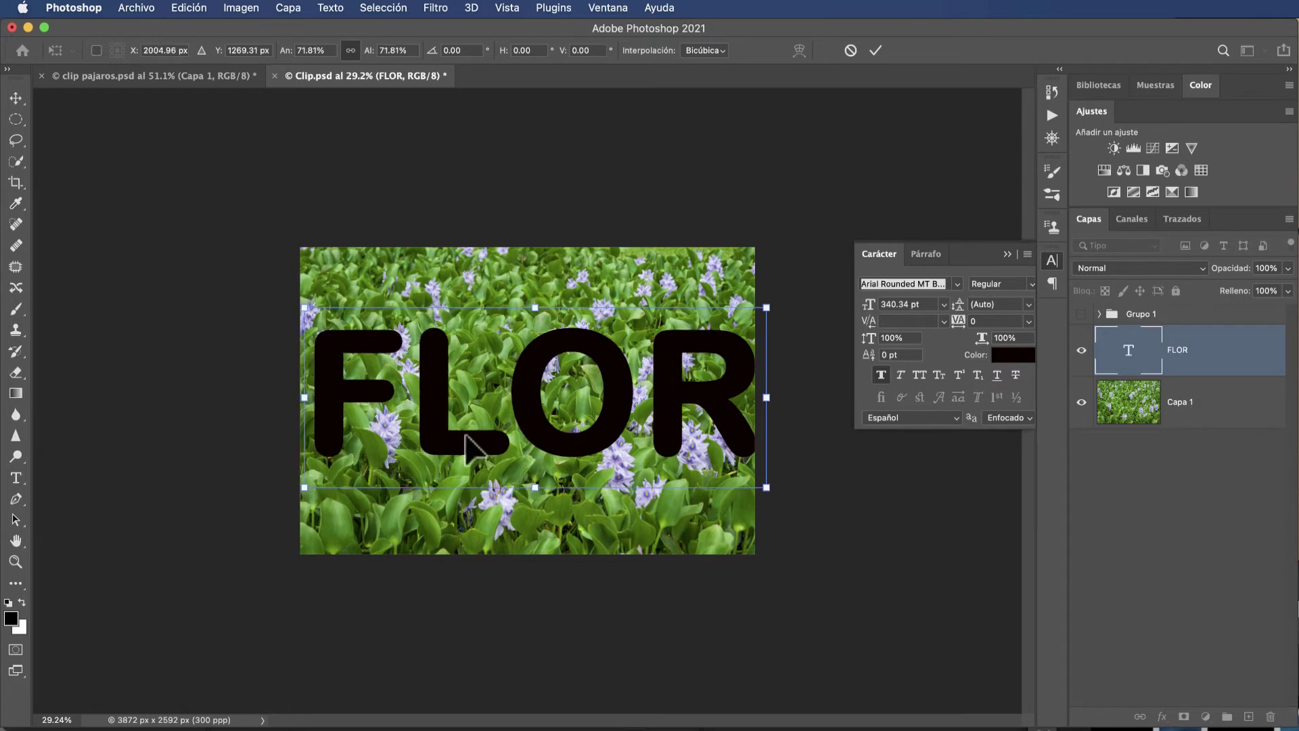
pyautogui.moveTo(545, 406); pyautogui.dragTo(538, 406)
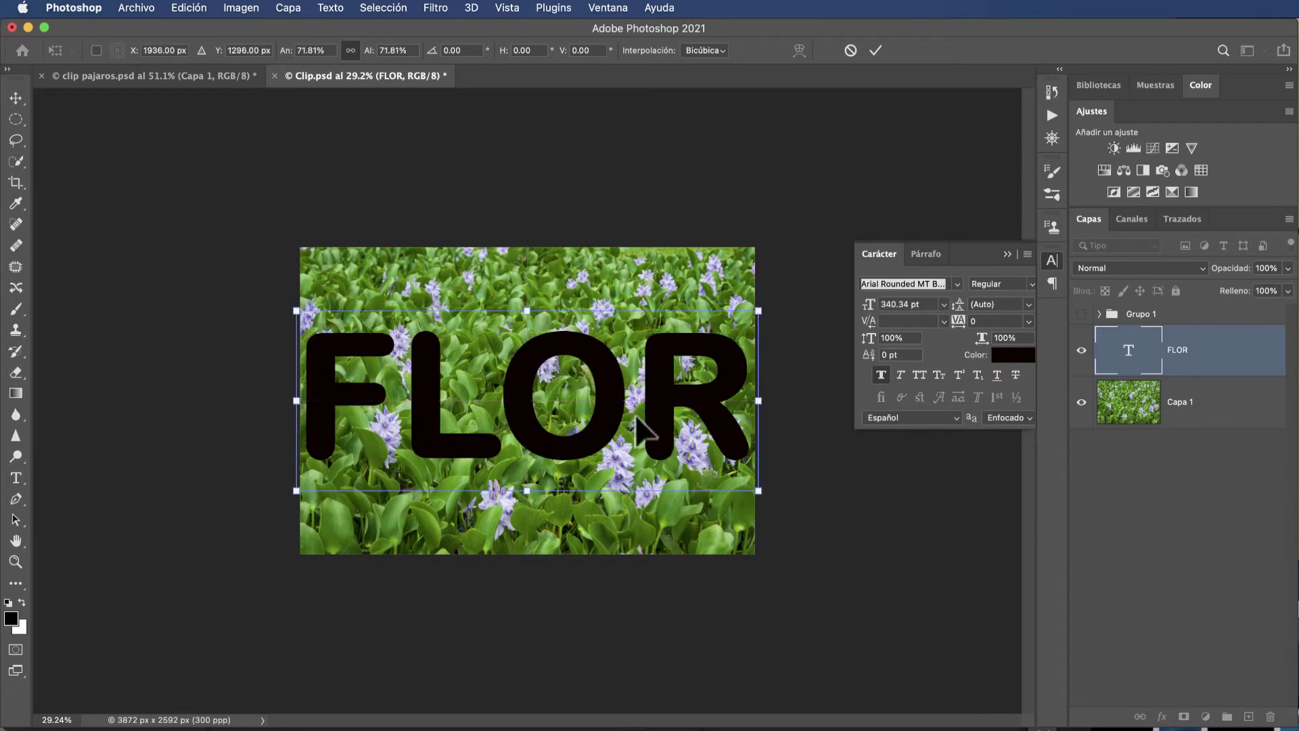
pyautogui.moveTo(636, 417); pyautogui.dragTo(636, 417)
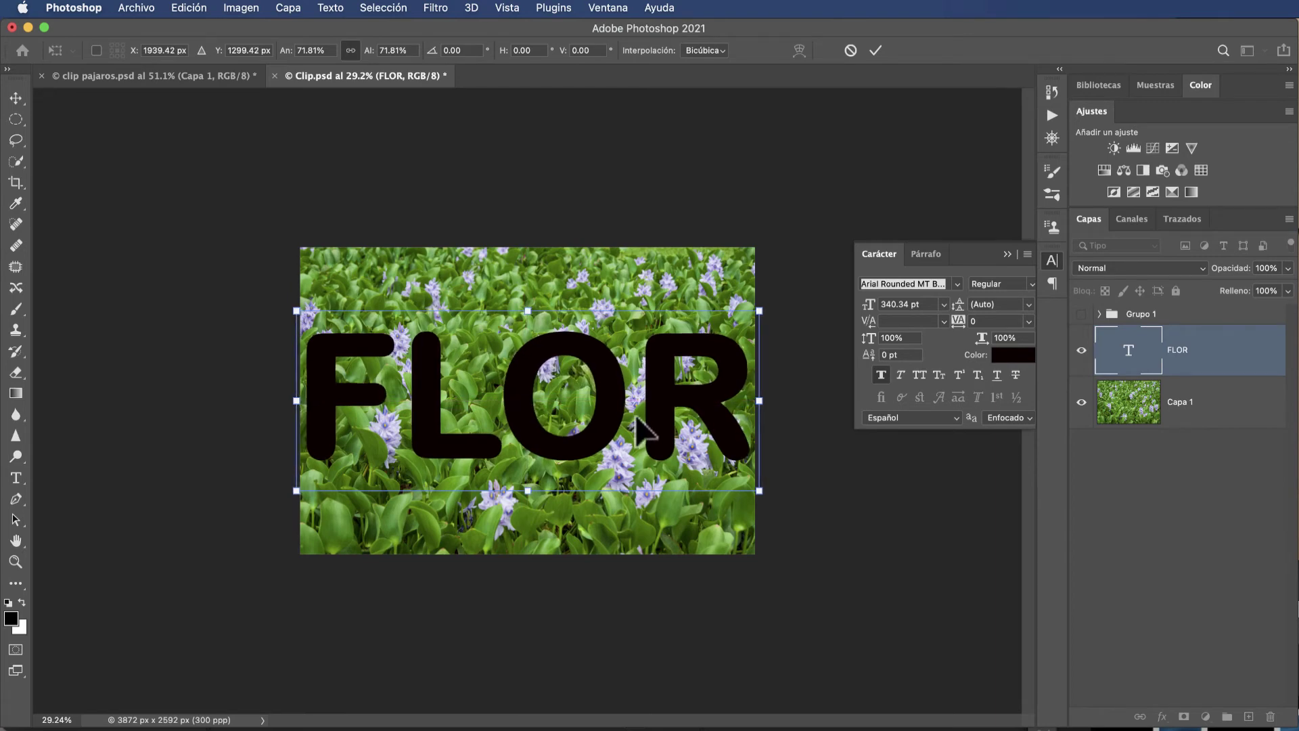
pyautogui.click(1006, 253)
pyautogui.scroll(2, 854, 441)
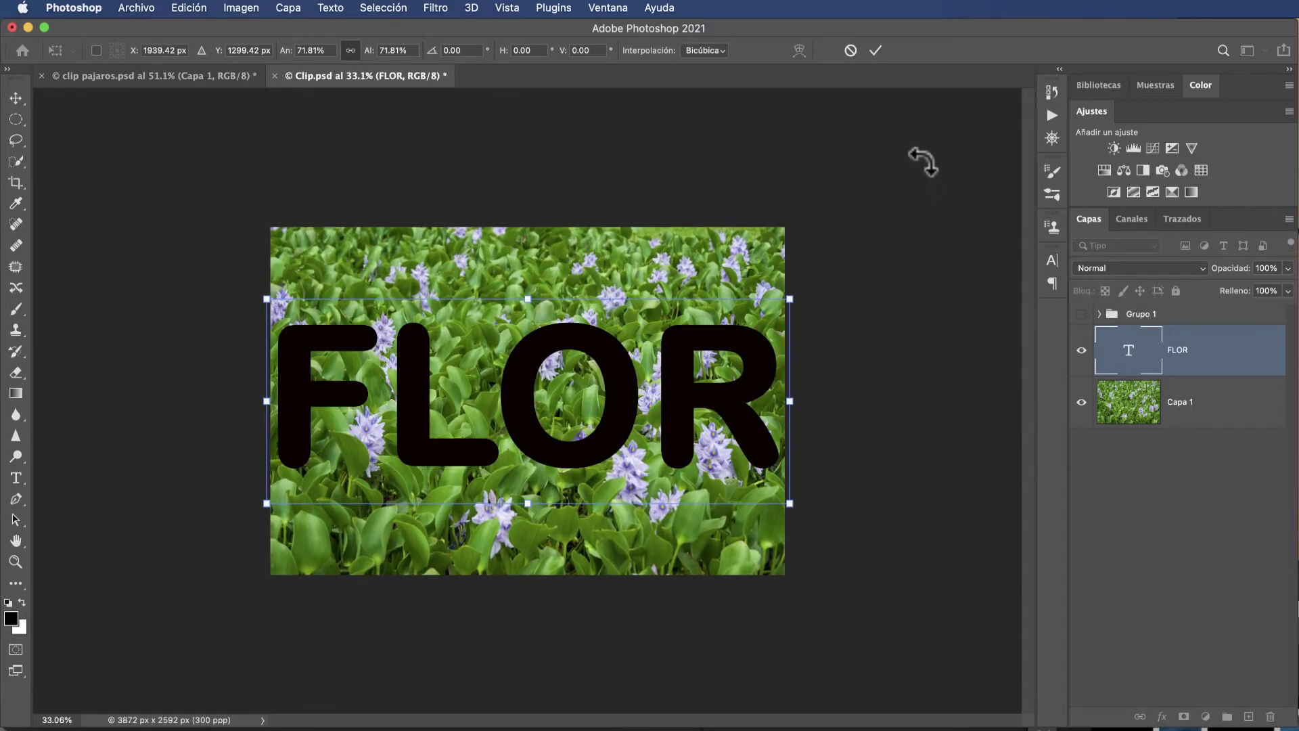
pyautogui.click(876, 50)
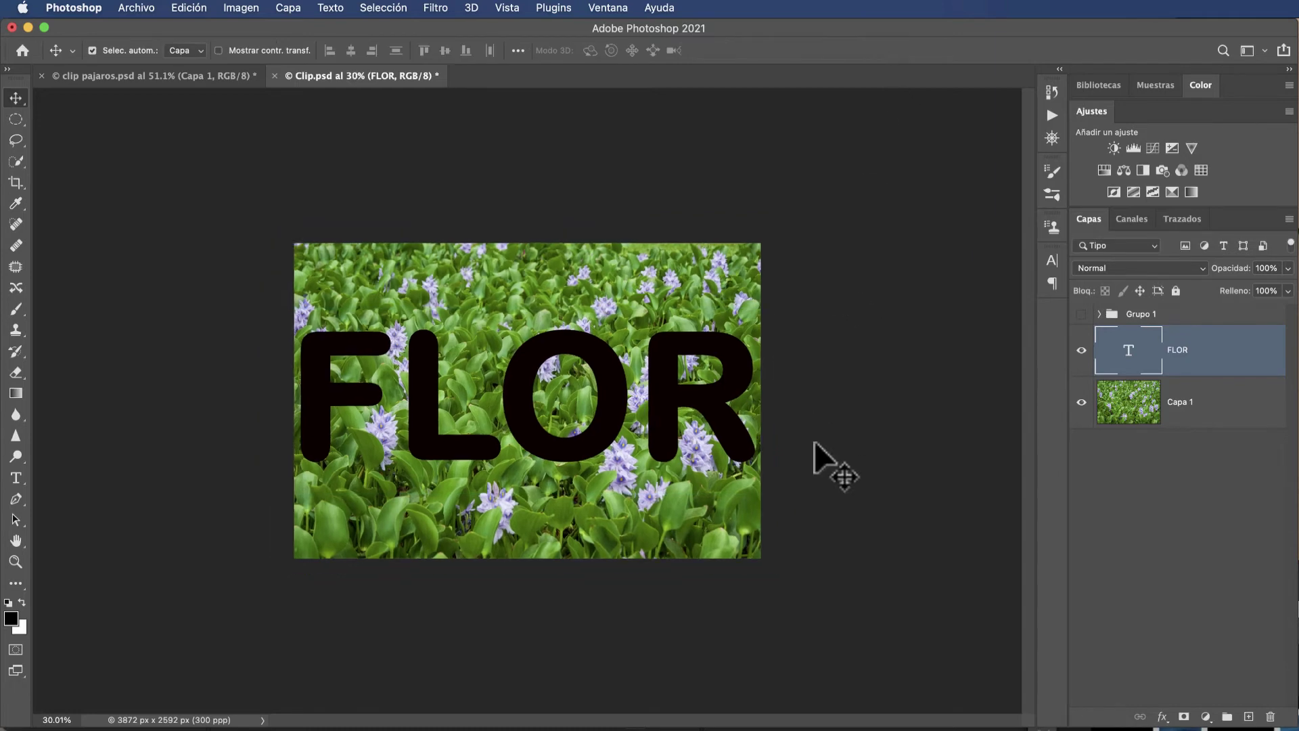
# Move the FLOR layer below Capa 1 and make Capa 1 a clipping mask onto FLOR
pyautogui.scroll(2, 814, 443)
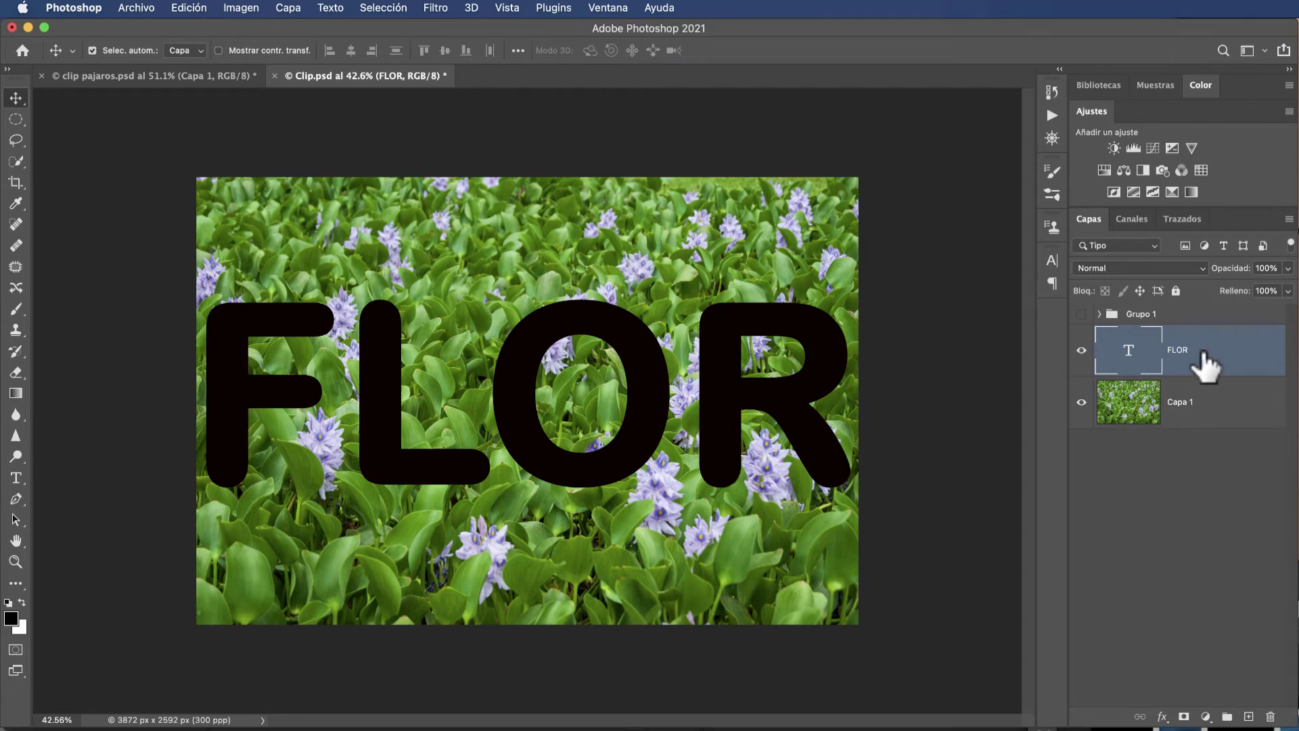
pyautogui.moveTo(1204, 356); pyautogui.dragTo(1200, 426)
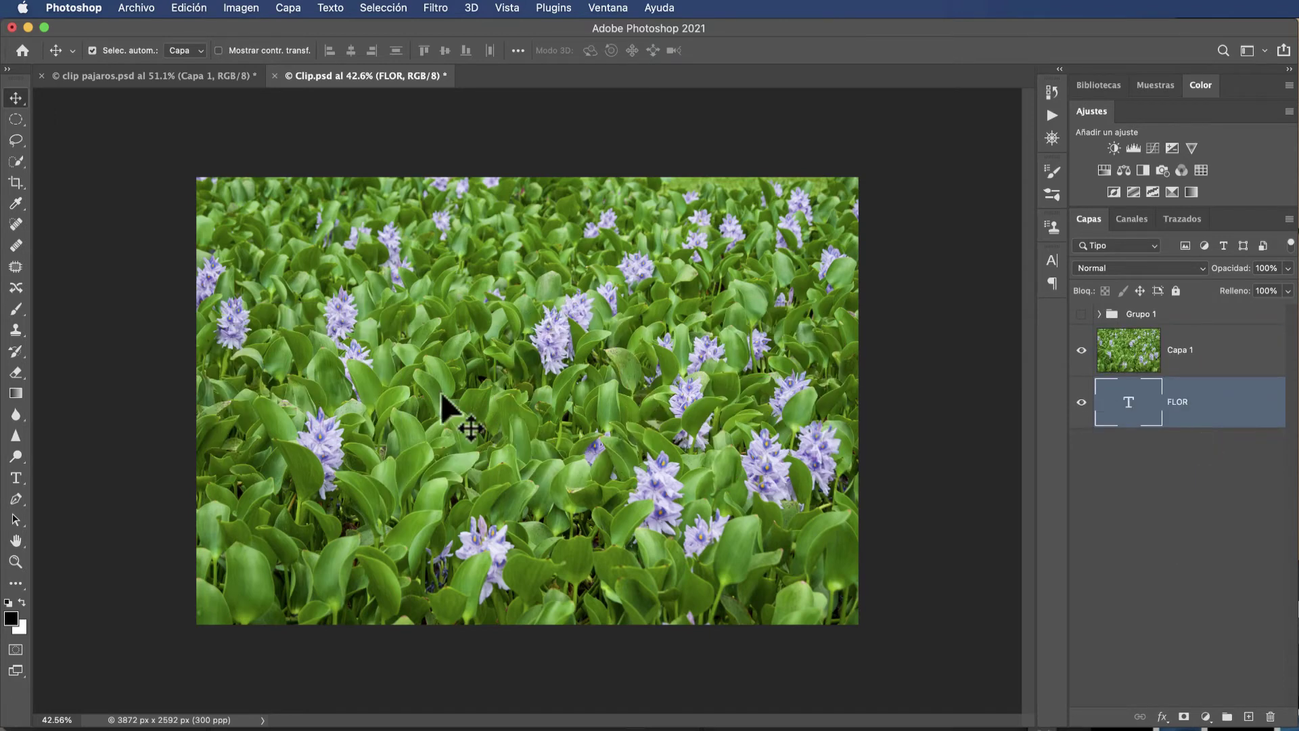
pyautogui.scroll(1, 430, 446)
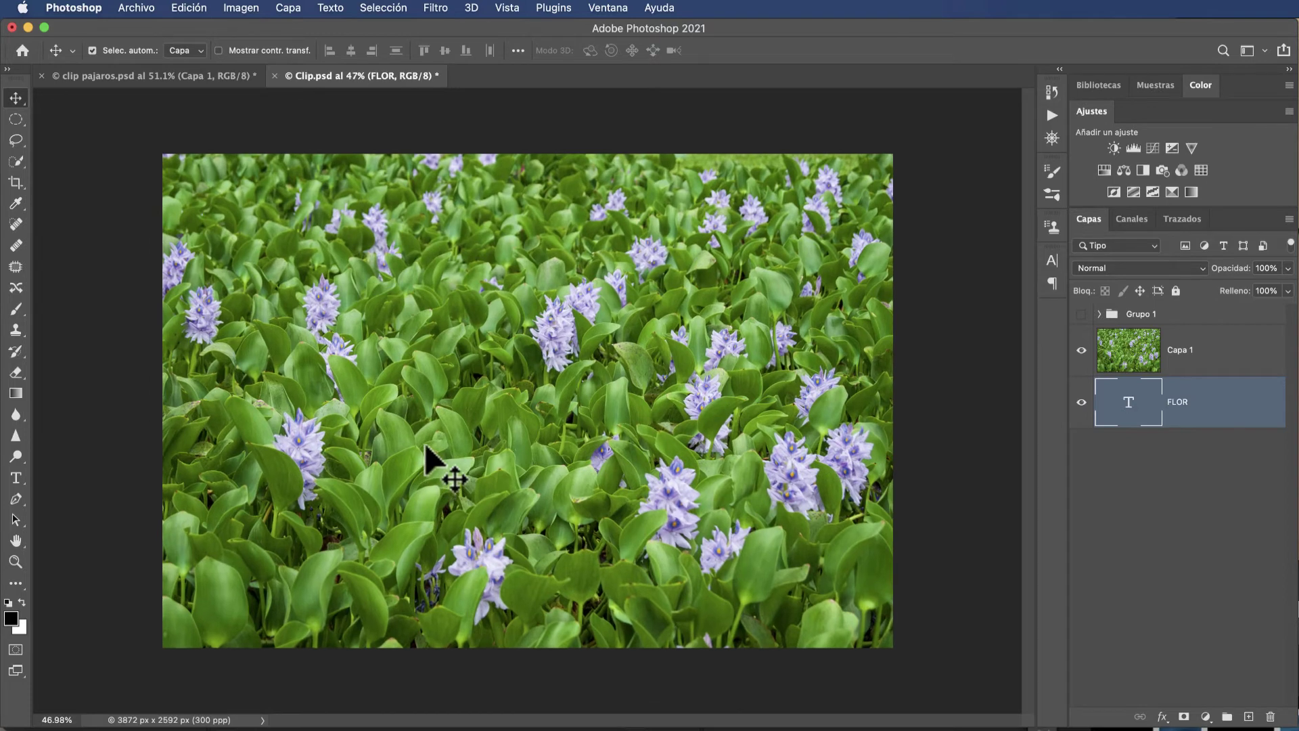
pyautogui.scroll(1, 430, 447)
pyautogui.scroll(1, 430, 446)
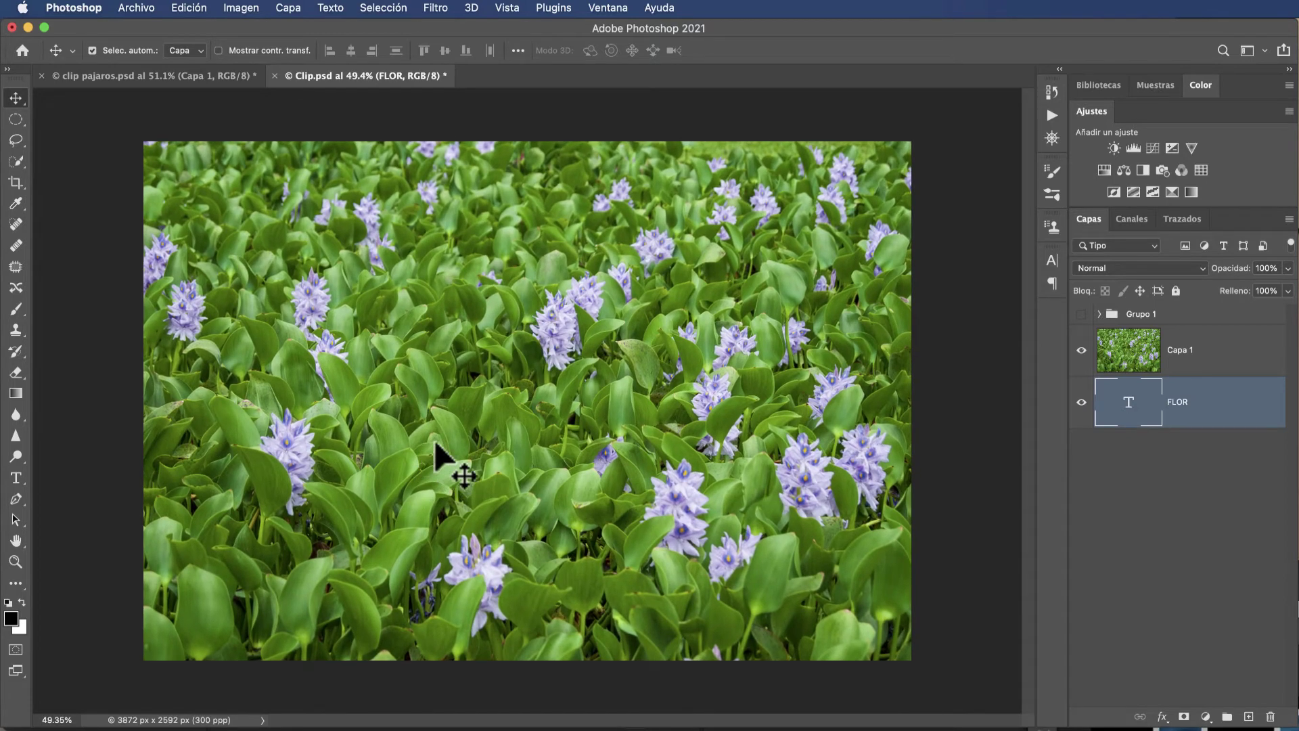
pyautogui.moveTo(1249, 383); pyautogui.dragTo(1246, 372)
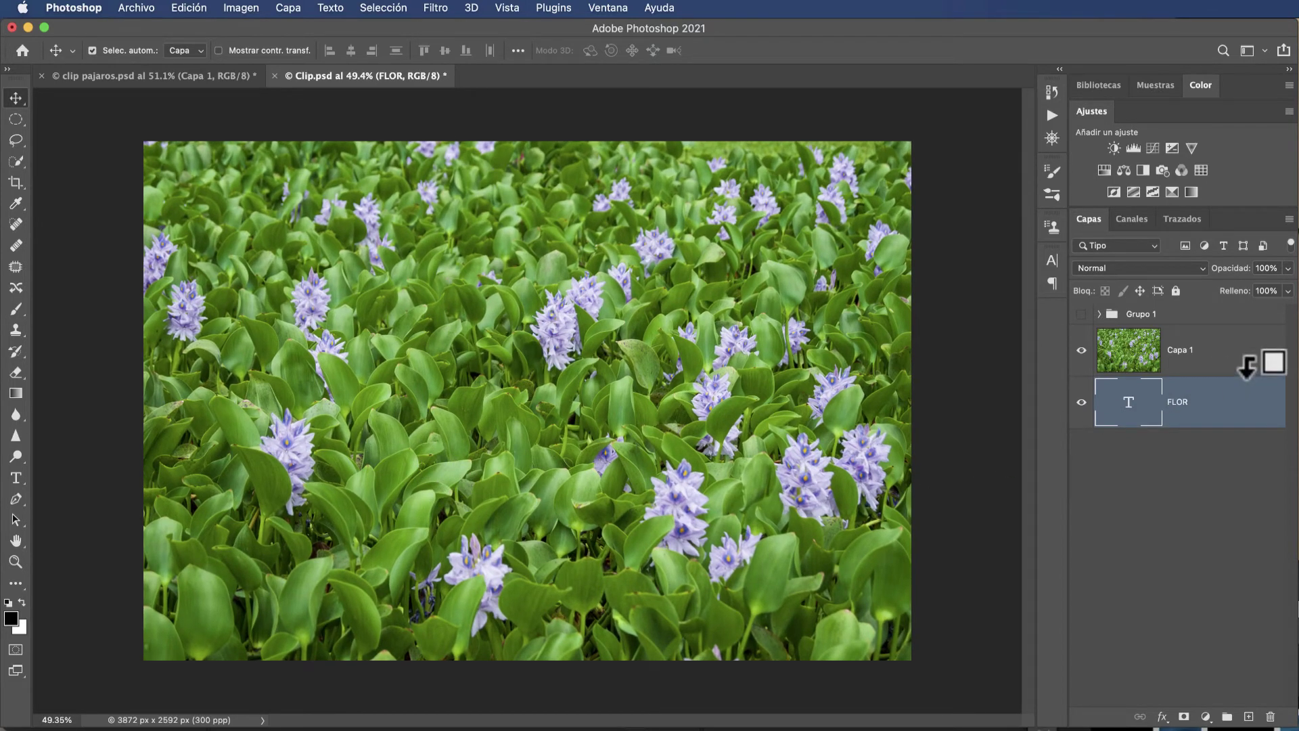
pyautogui.keyDown('alt'); pyautogui.click(1248, 367); pyautogui.keyUp('alt')
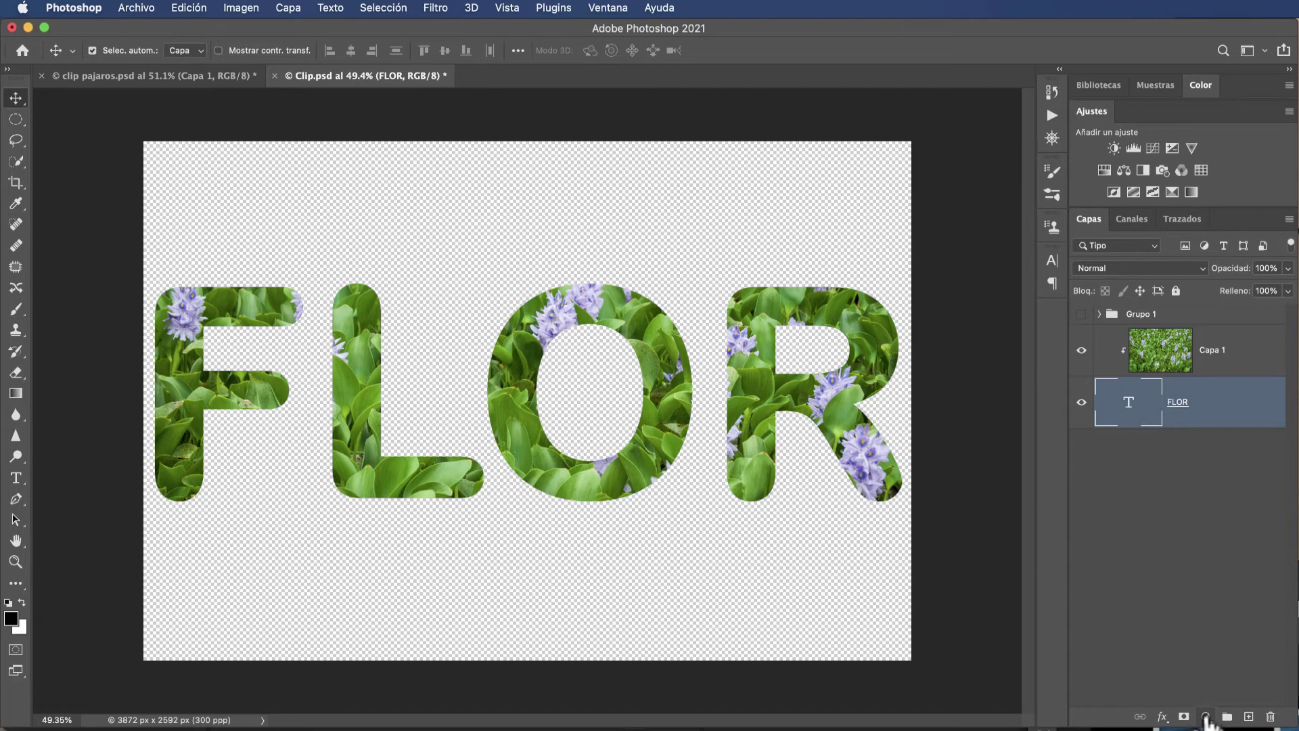
# Add a black Solid Color fill layer and place it below the FLOR layer
pyautogui.click(1205, 717)
pyautogui.click(1211, 728)
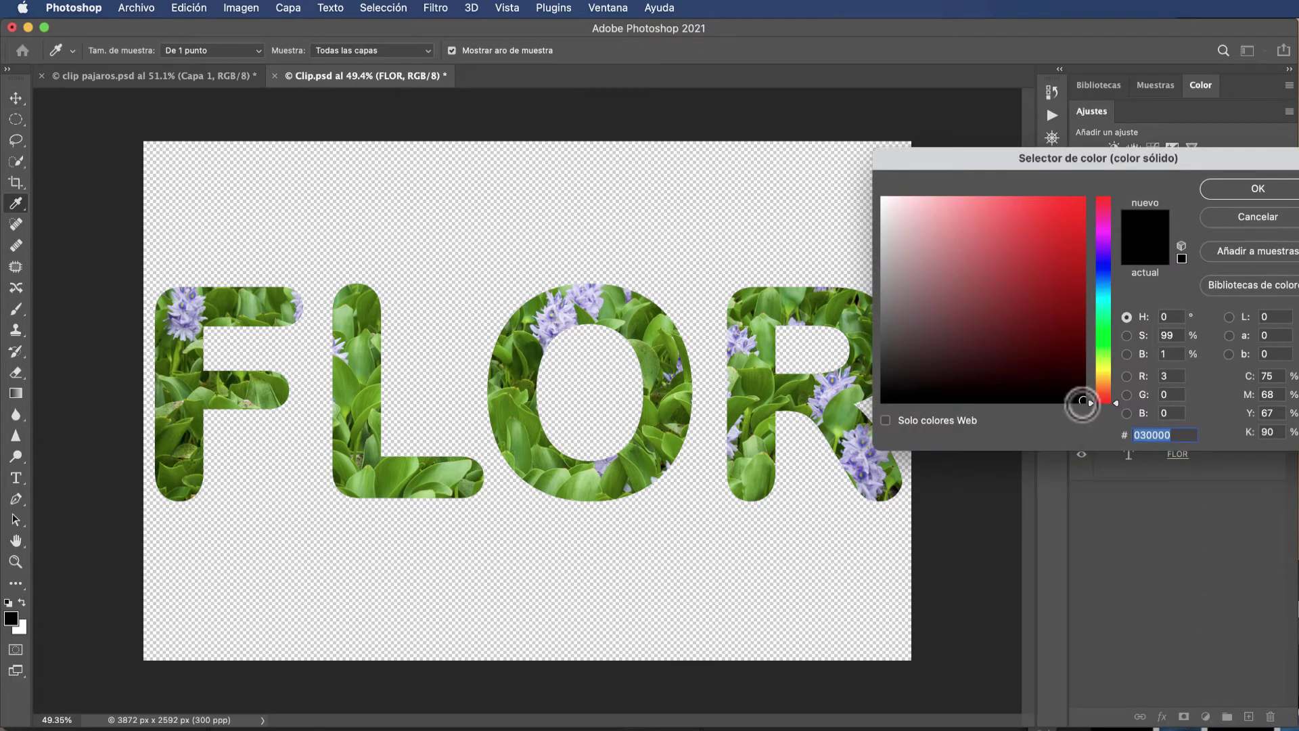
pyautogui.click(1245, 189)
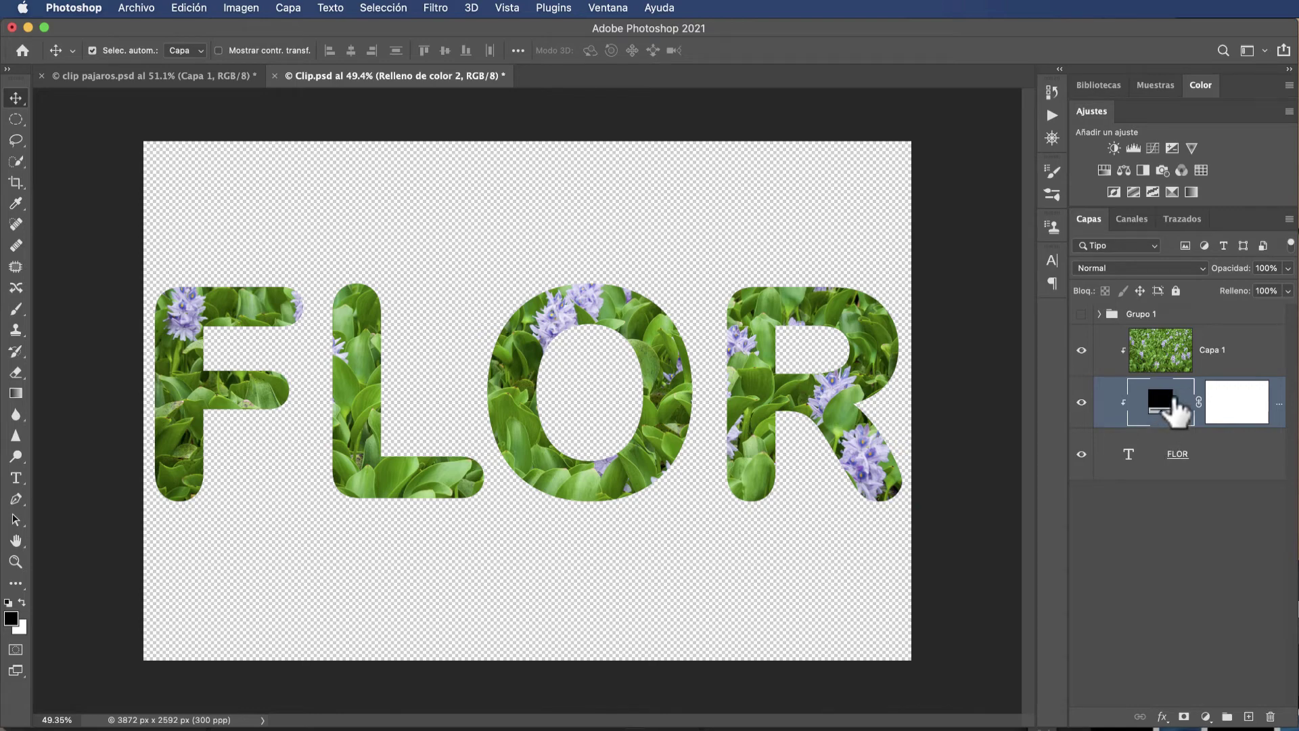
pyautogui.moveTo(1175, 406); pyautogui.dragTo(1171, 485)
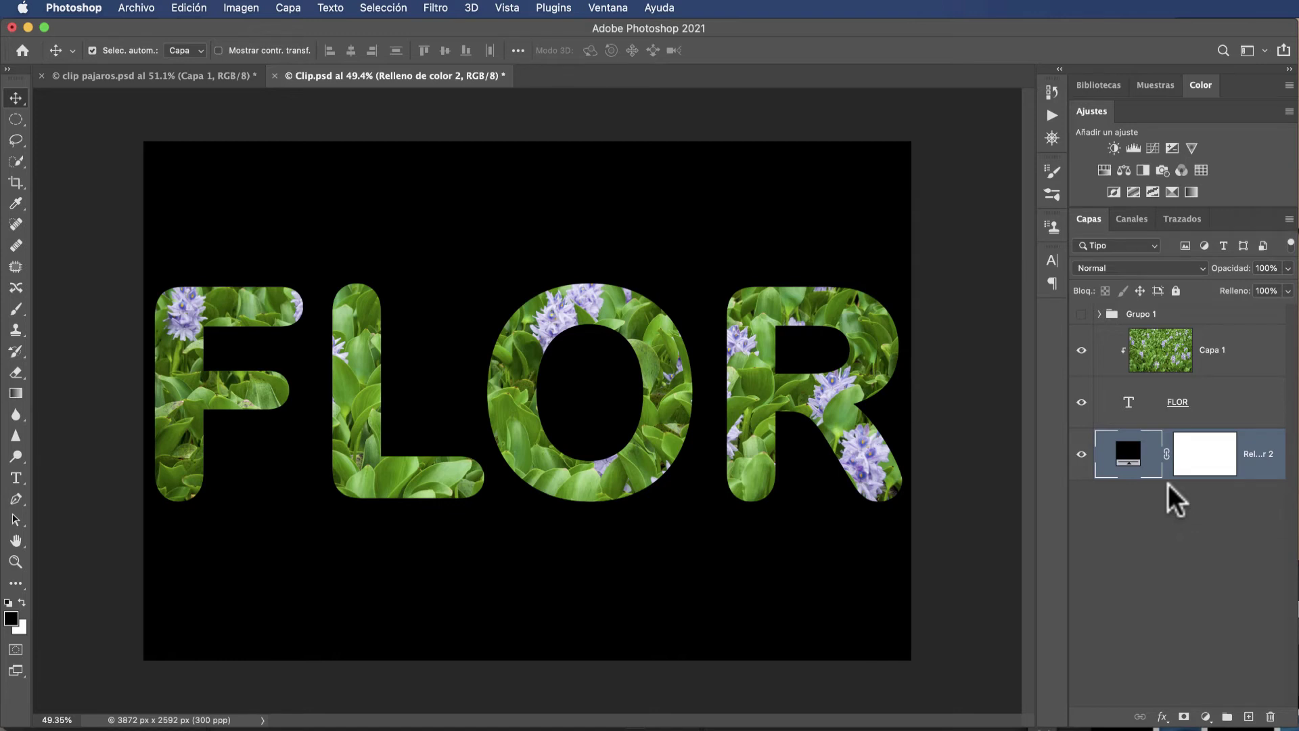
# Open the Layer Style dialog for the FLOR text layer
pyautogui.click(1128, 406)
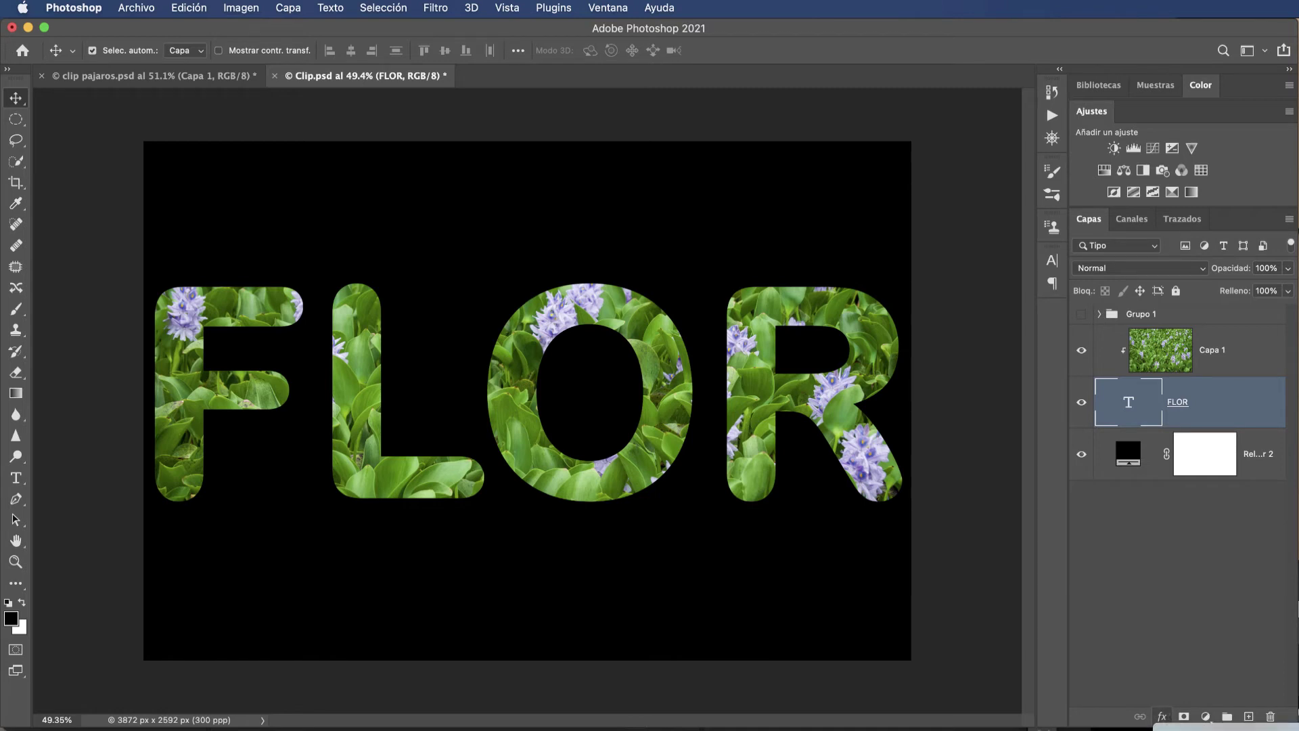
pyautogui.doubleClick(1229, 402)
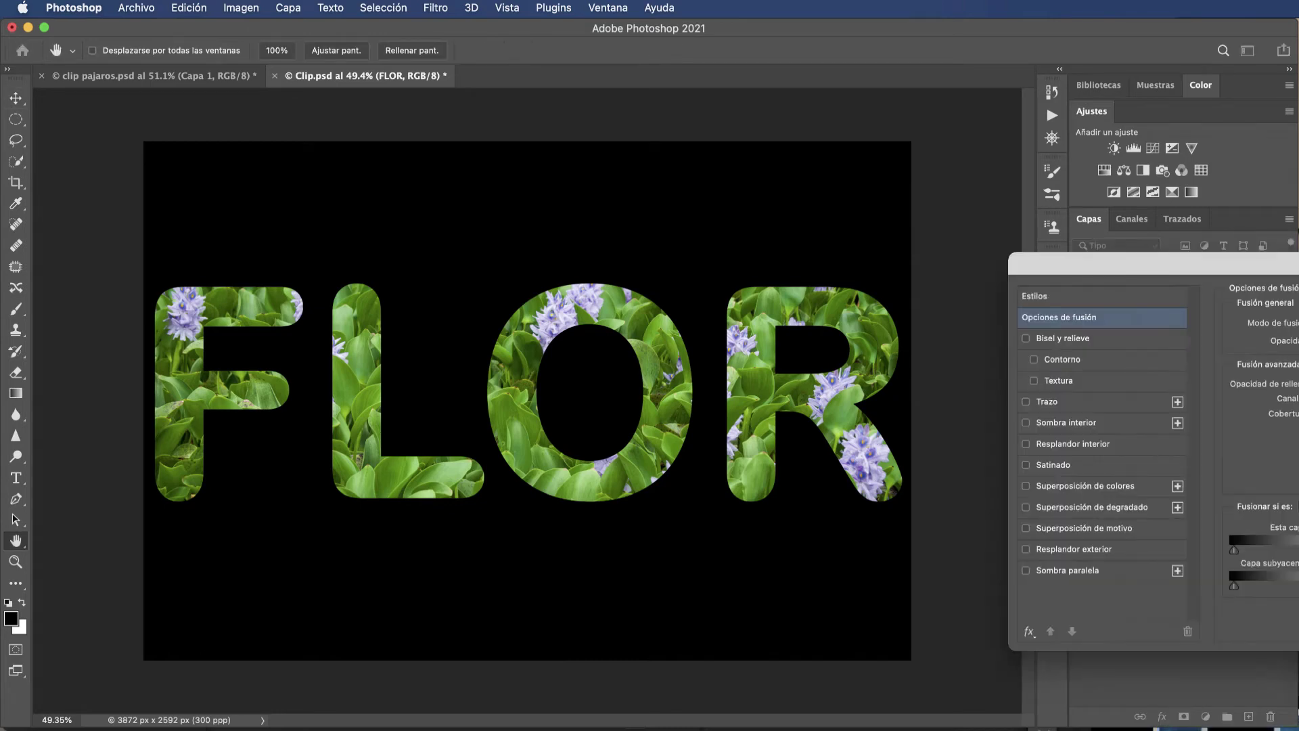
pyautogui.moveTo(1164, 257); pyautogui.dragTo(738, 78)
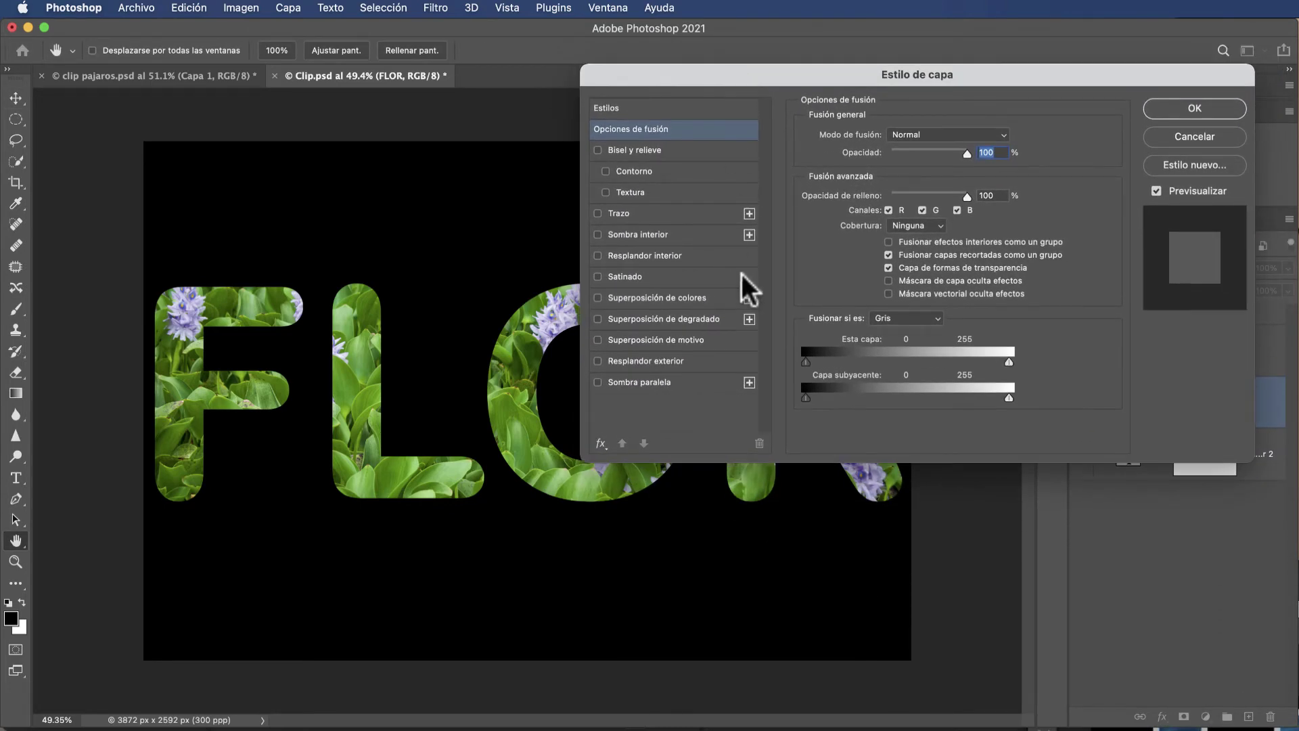
pyautogui.press('super+Tab')
pyautogui.press('super+Tab')
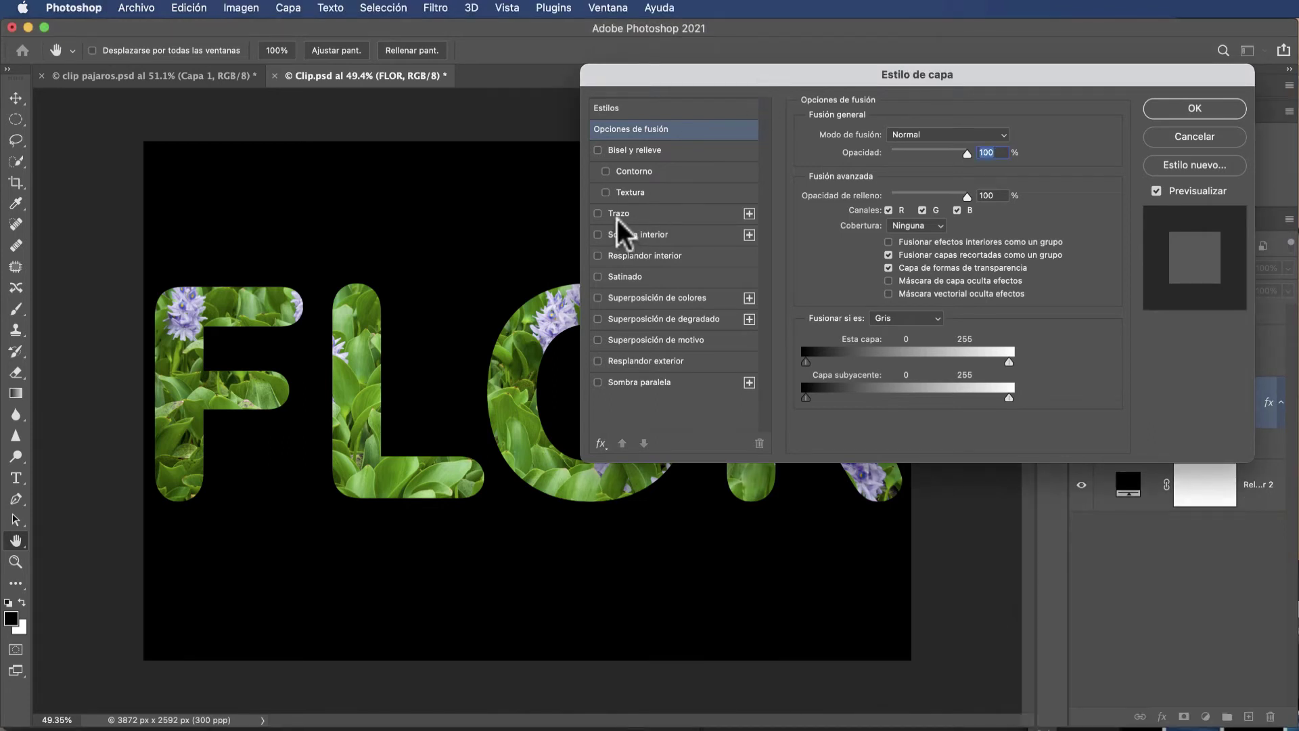
# Enable a Trazo stroke effect with a near-white colour
pyautogui.click(597, 213)
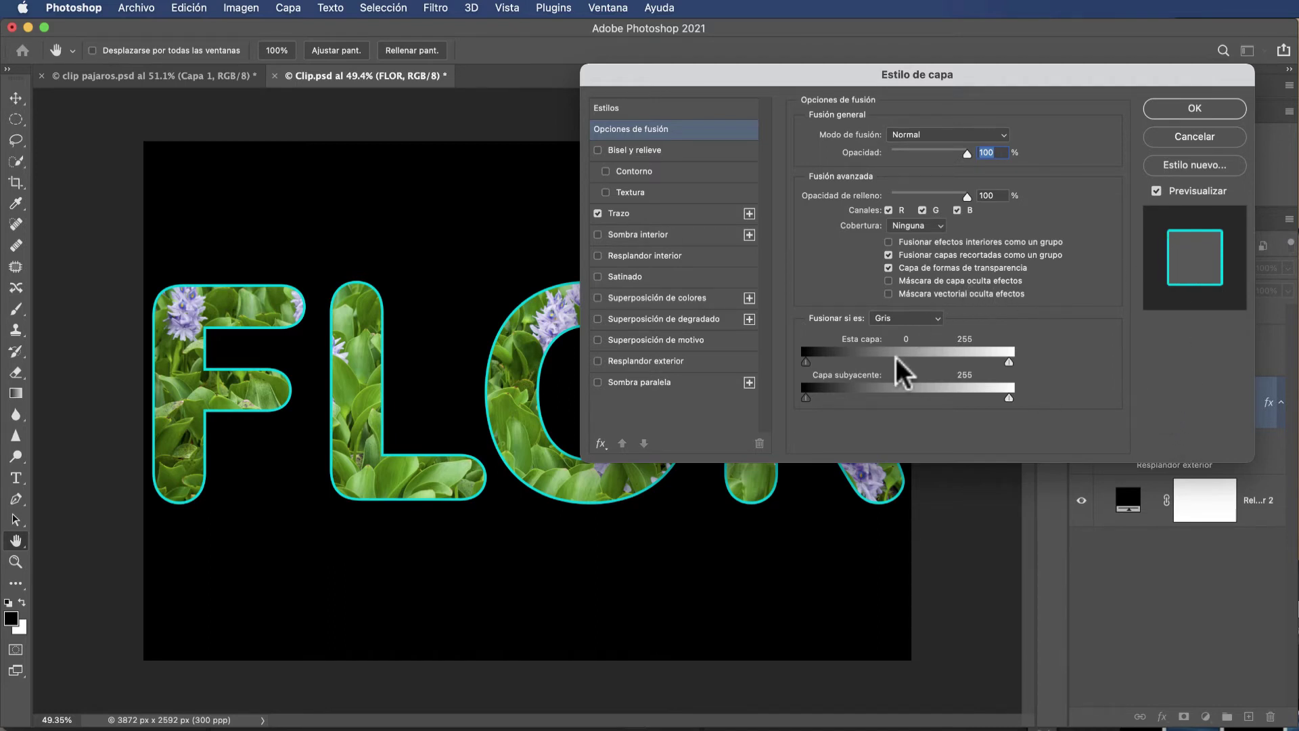
pyautogui.click(655, 215)
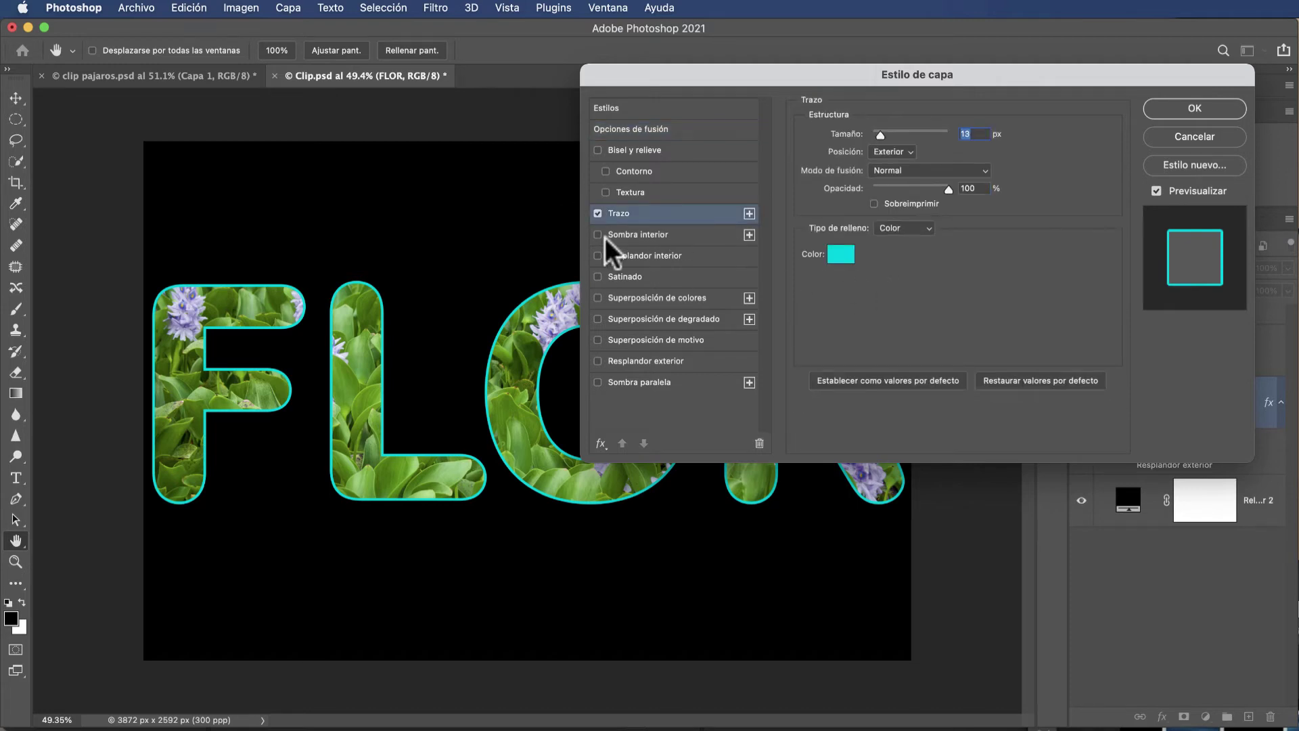
pyautogui.click(843, 259)
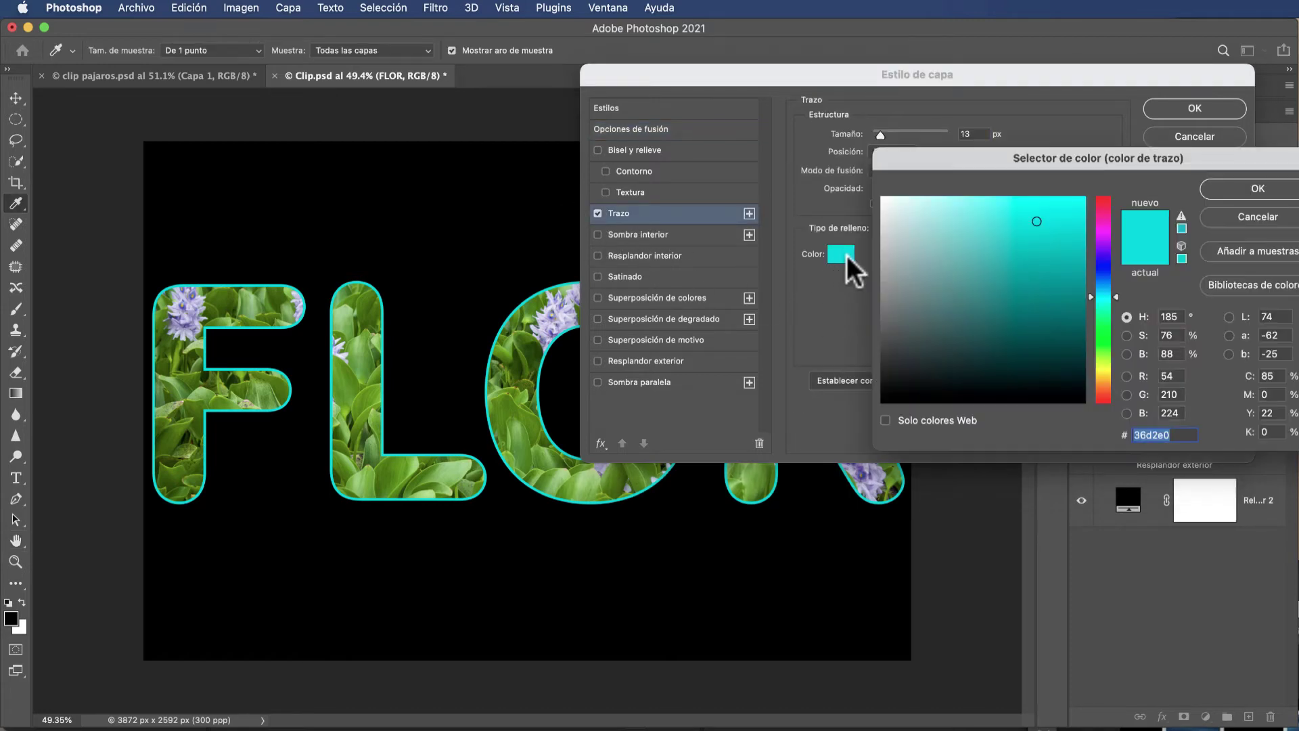
pyautogui.moveTo(969, 302); pyautogui.dragTo(885, 203)
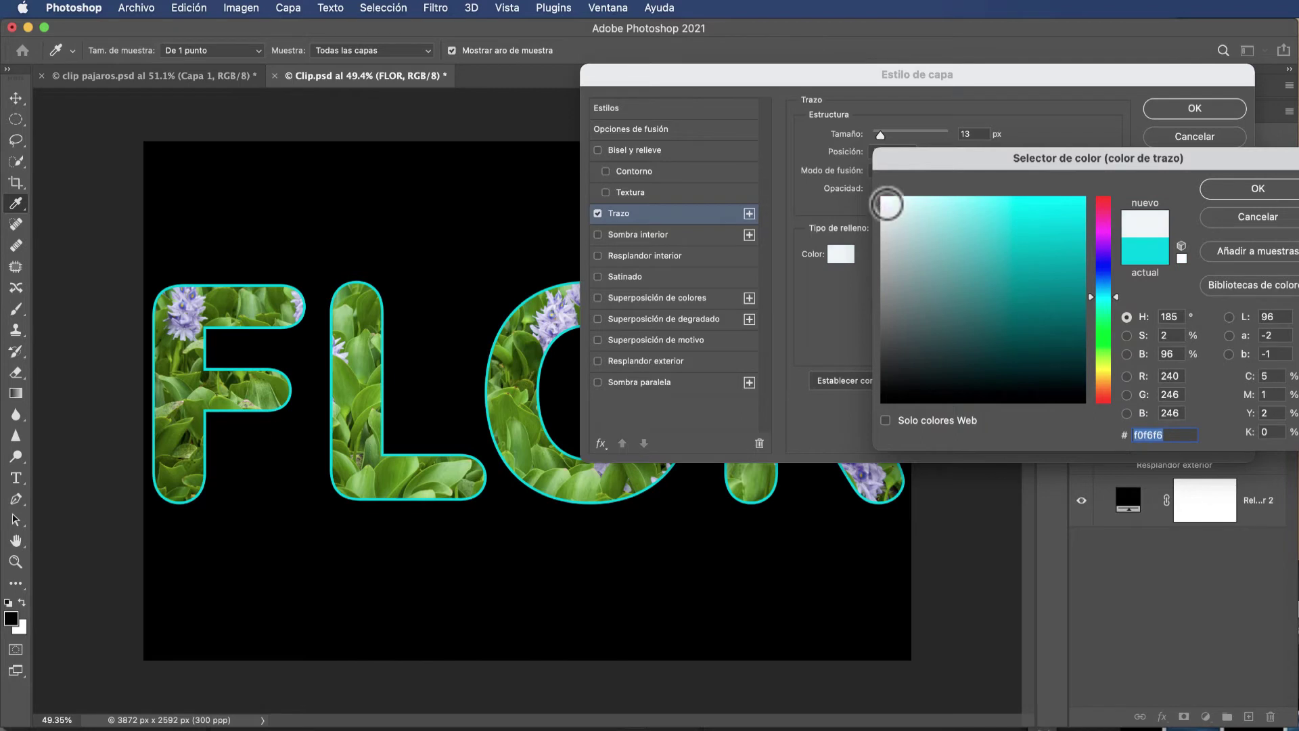
pyautogui.click(1260, 190)
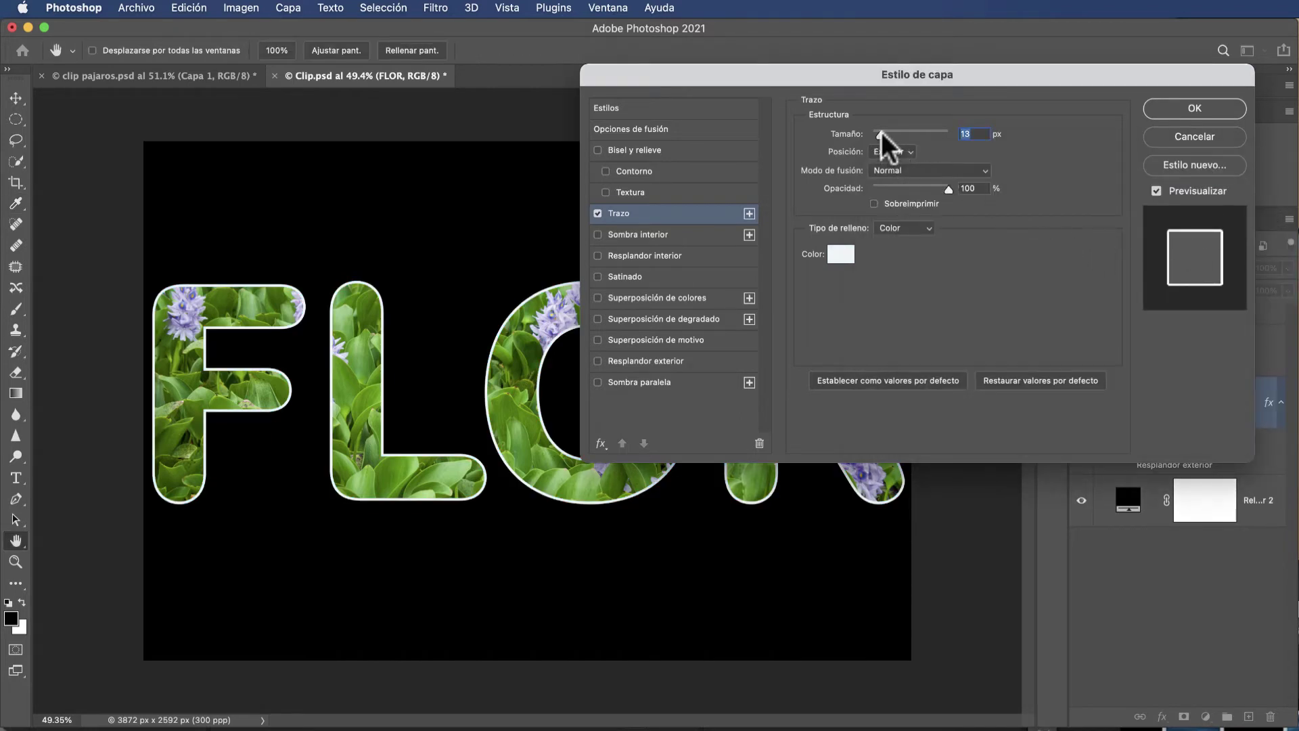
# Set the stroke Tamaño to 27 px and Posición to Interior
pyautogui.moveTo(881, 131)
pyautogui.mouseDown()
pyautogui.moveTo(892, 132)
pyautogui.moveTo(881, 132)
pyautogui.mouseUp()
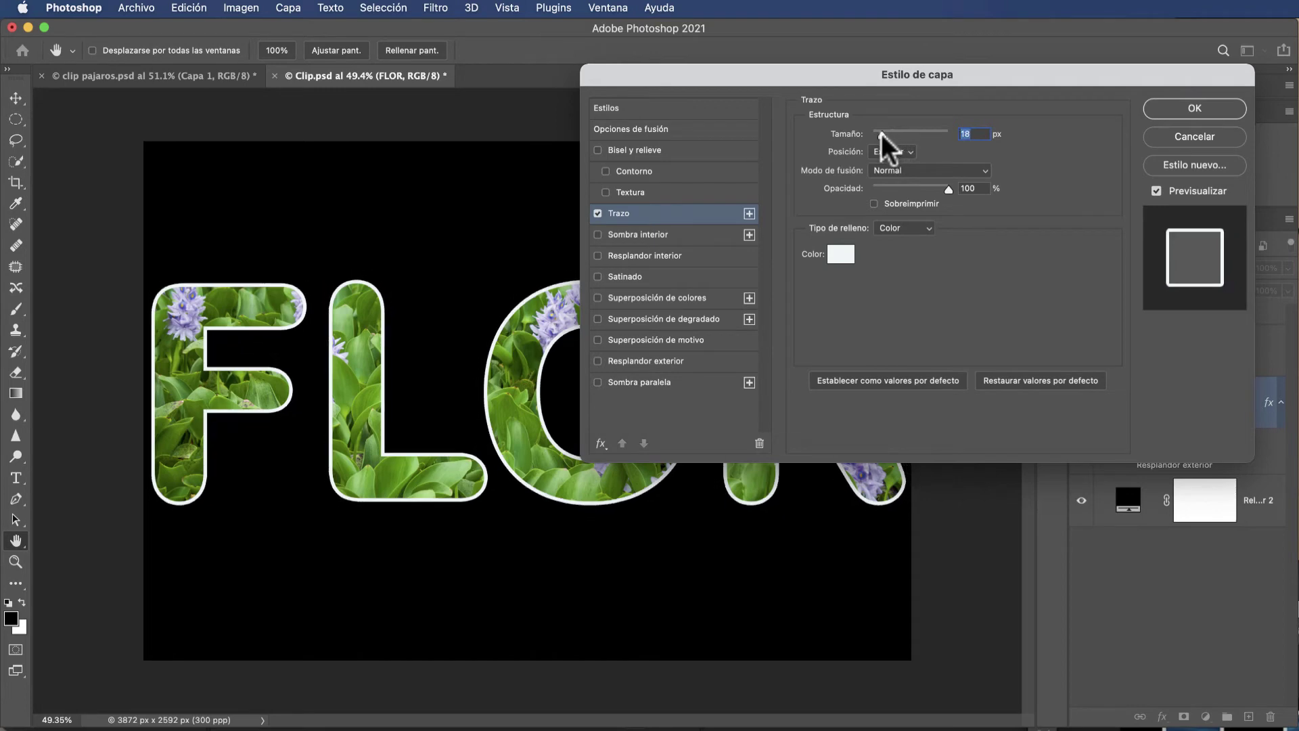
pyautogui.moveTo(847, 68); pyautogui.dragTo(940, 61)
pyautogui.moveTo(1005, 57); pyautogui.dragTo(1004, 24)
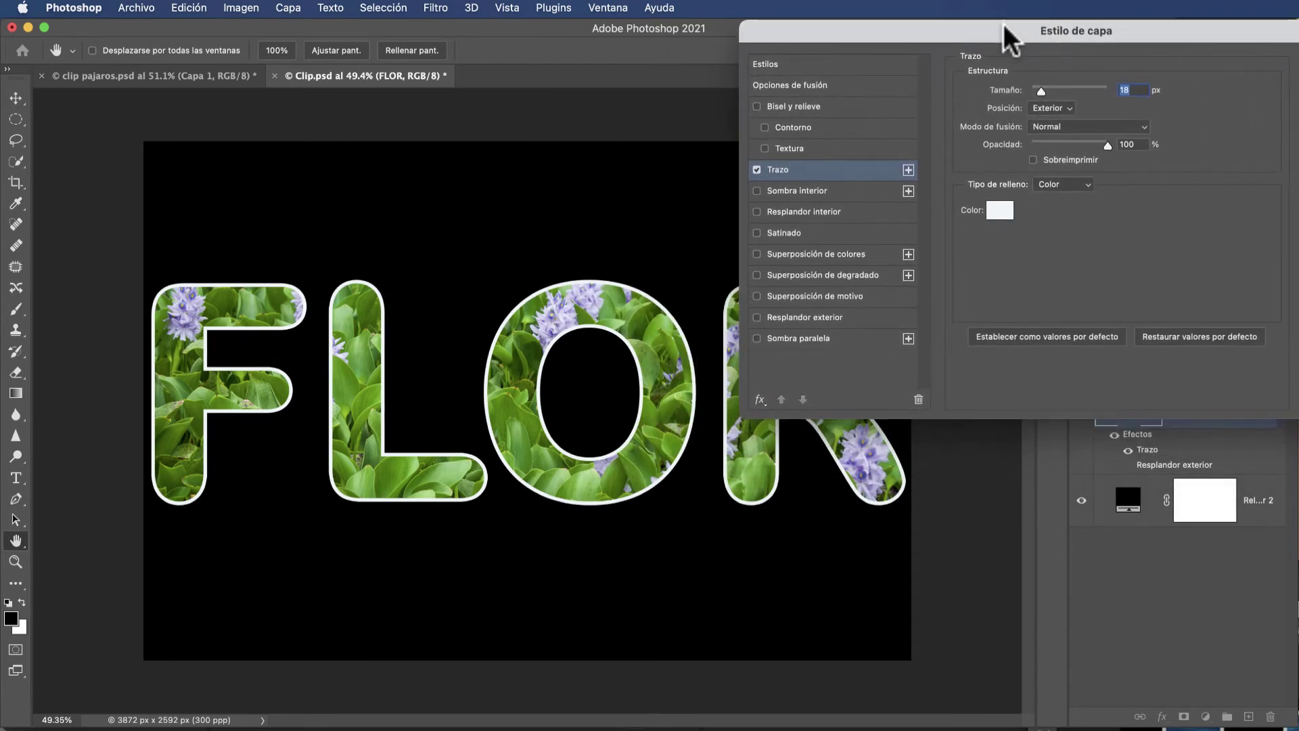
pyautogui.moveTo(1042, 89); pyautogui.dragTo(1041, 91)
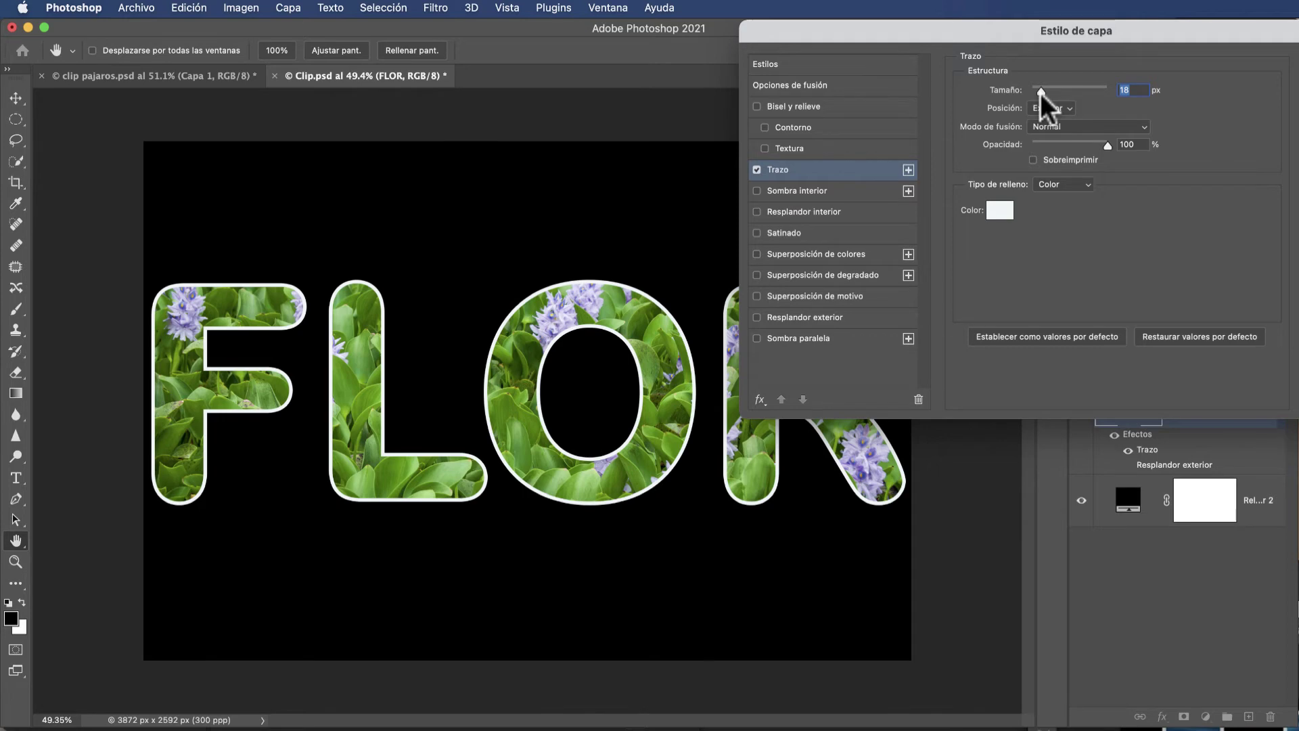
pyautogui.moveTo(1040, 92); pyautogui.dragTo(1043, 91)
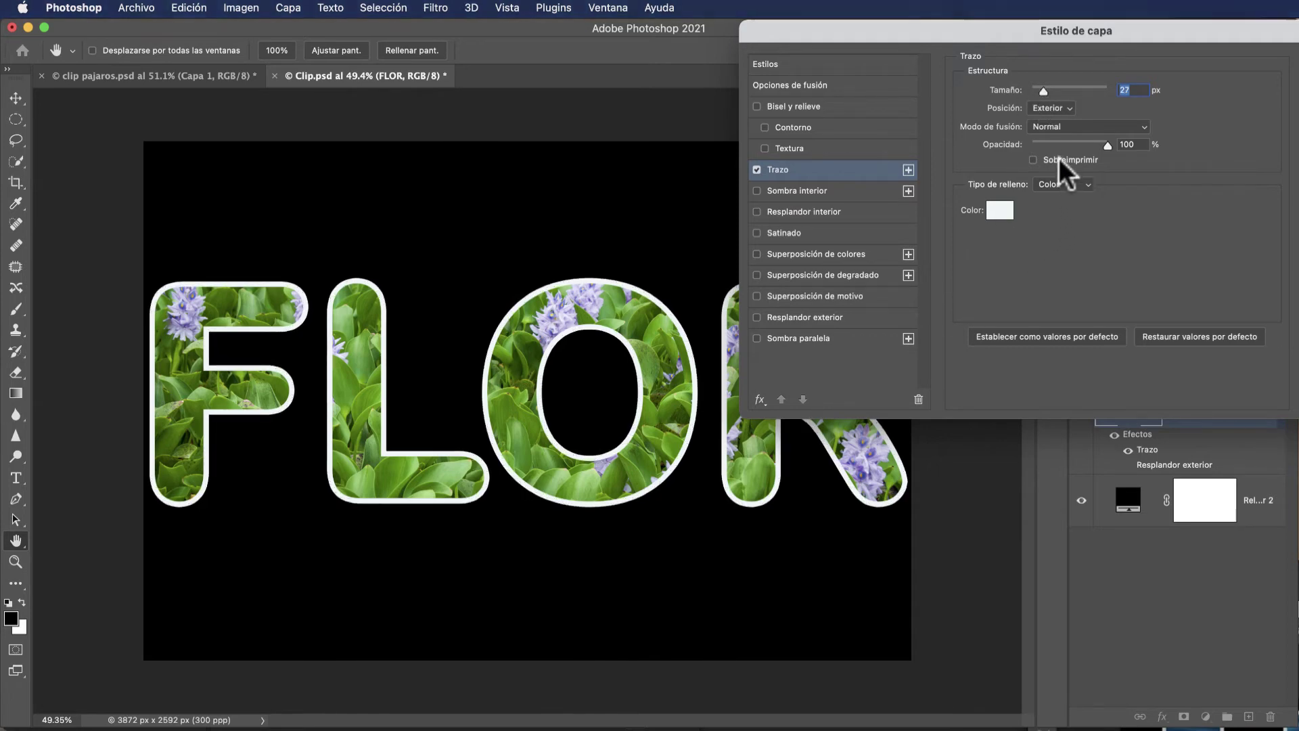
pyautogui.click(1055, 109)
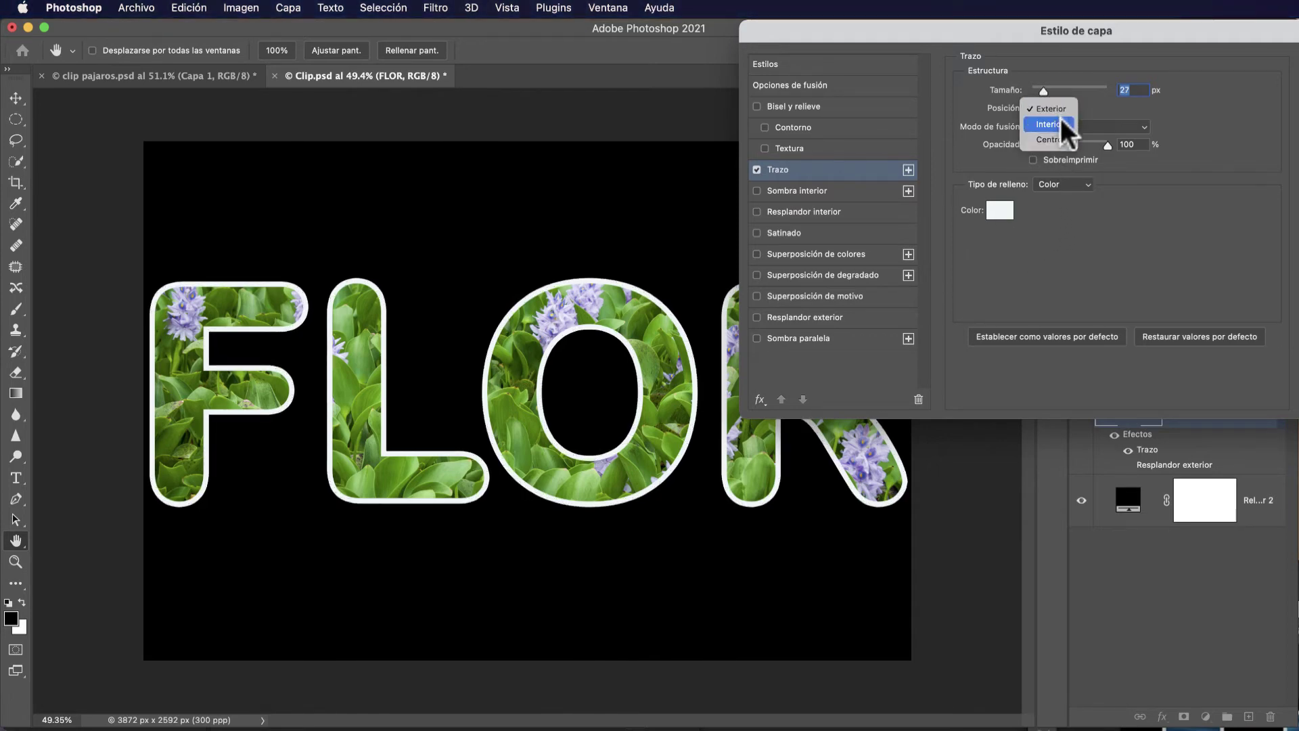
pyautogui.click(1061, 119)
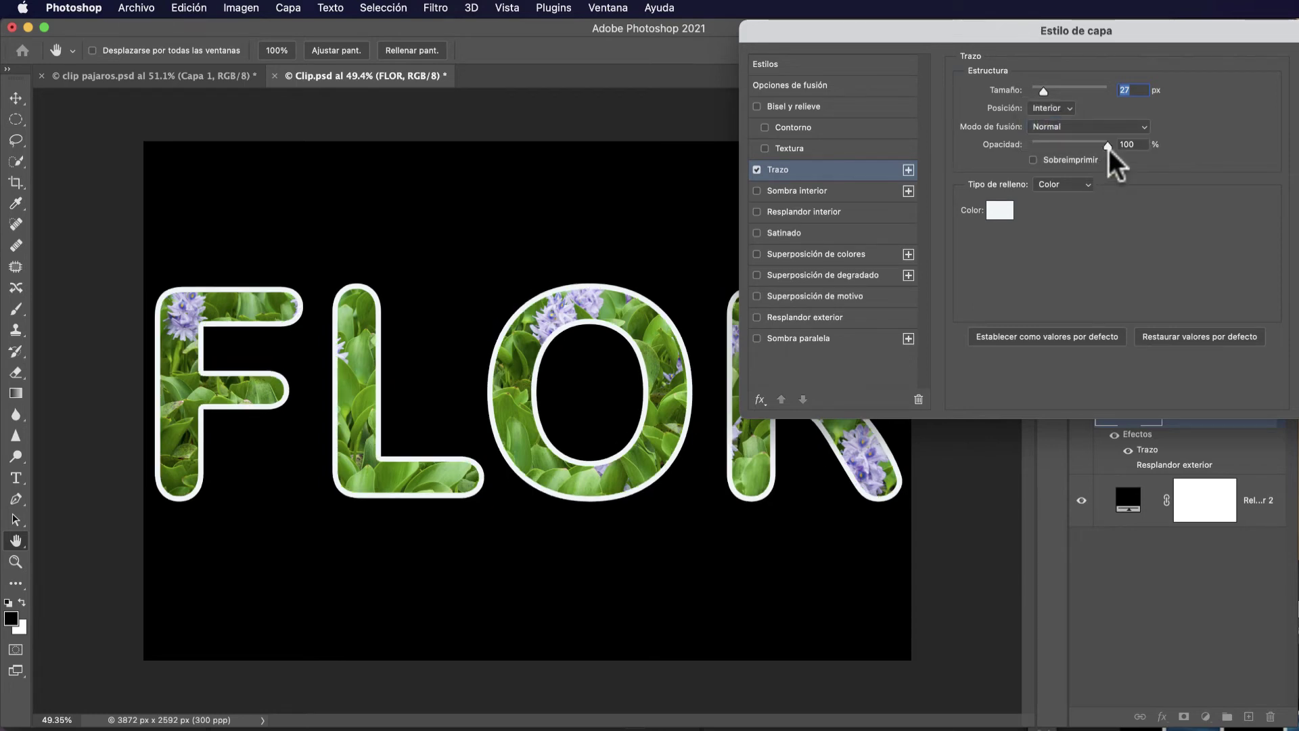
pyautogui.moveTo(987, 26); pyautogui.dragTo(805, 40)
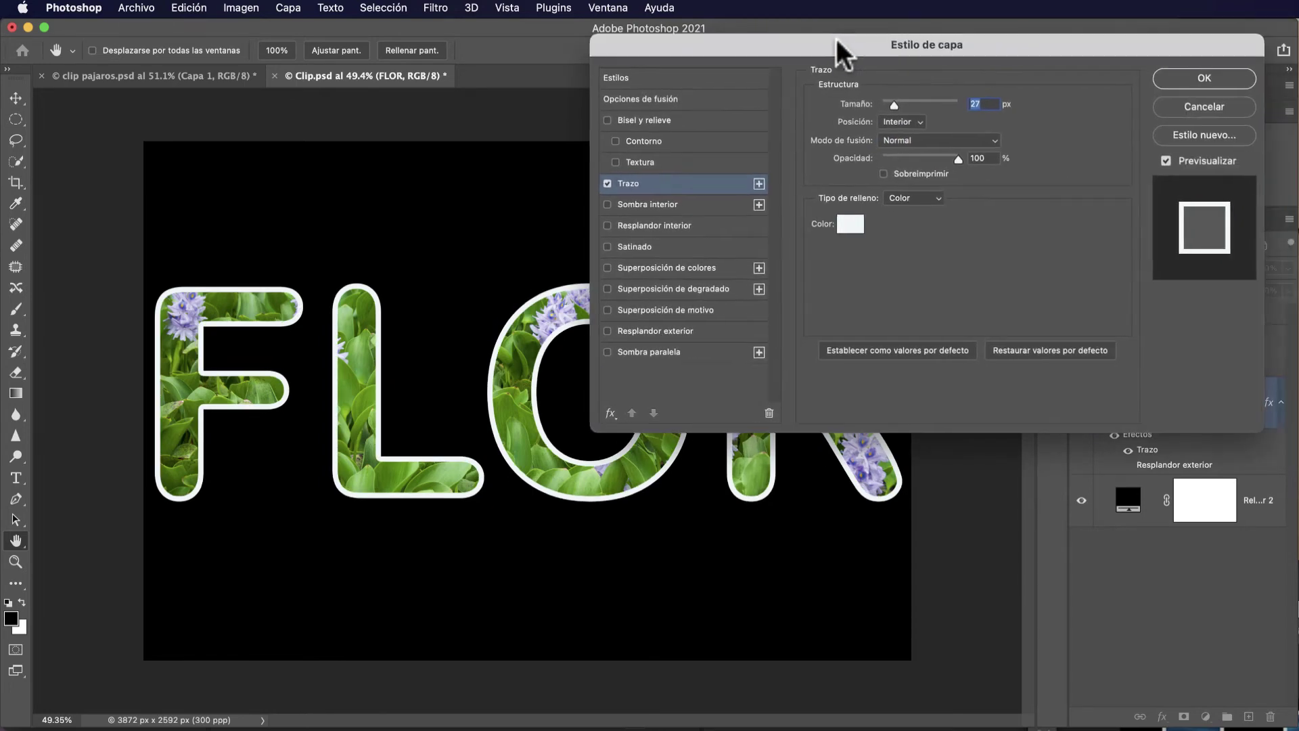
# Confirm the Trazo style, turn on Selec. autom., and reselect the FLOR layer
pyautogui.click(1153, 80)
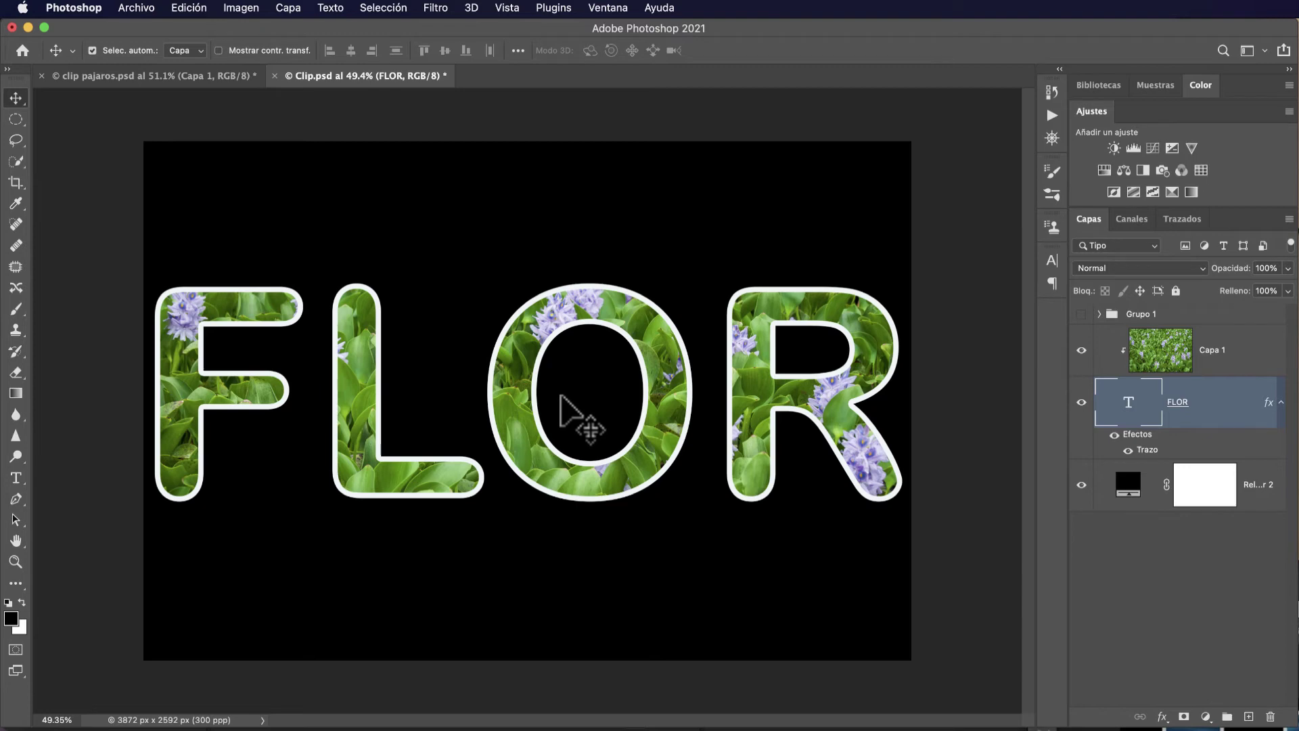
pyautogui.click(92, 50)
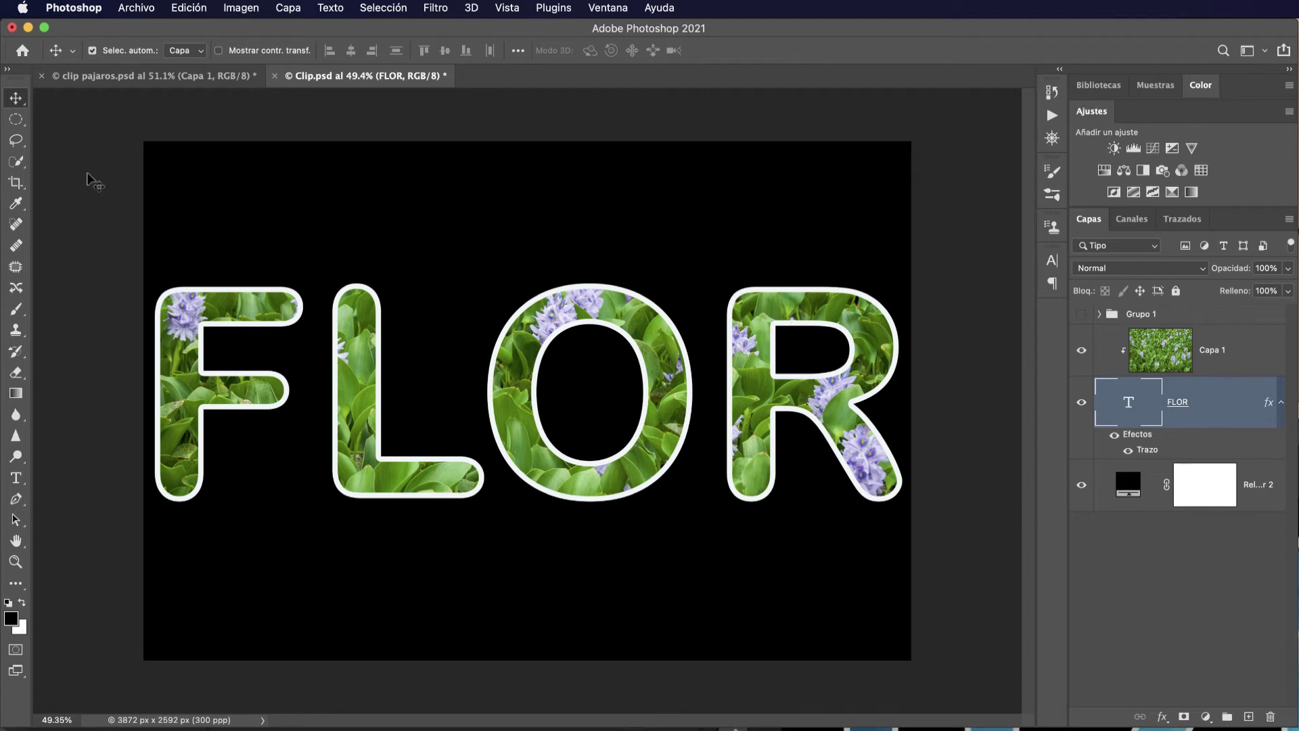
pyautogui.click(754, 360)
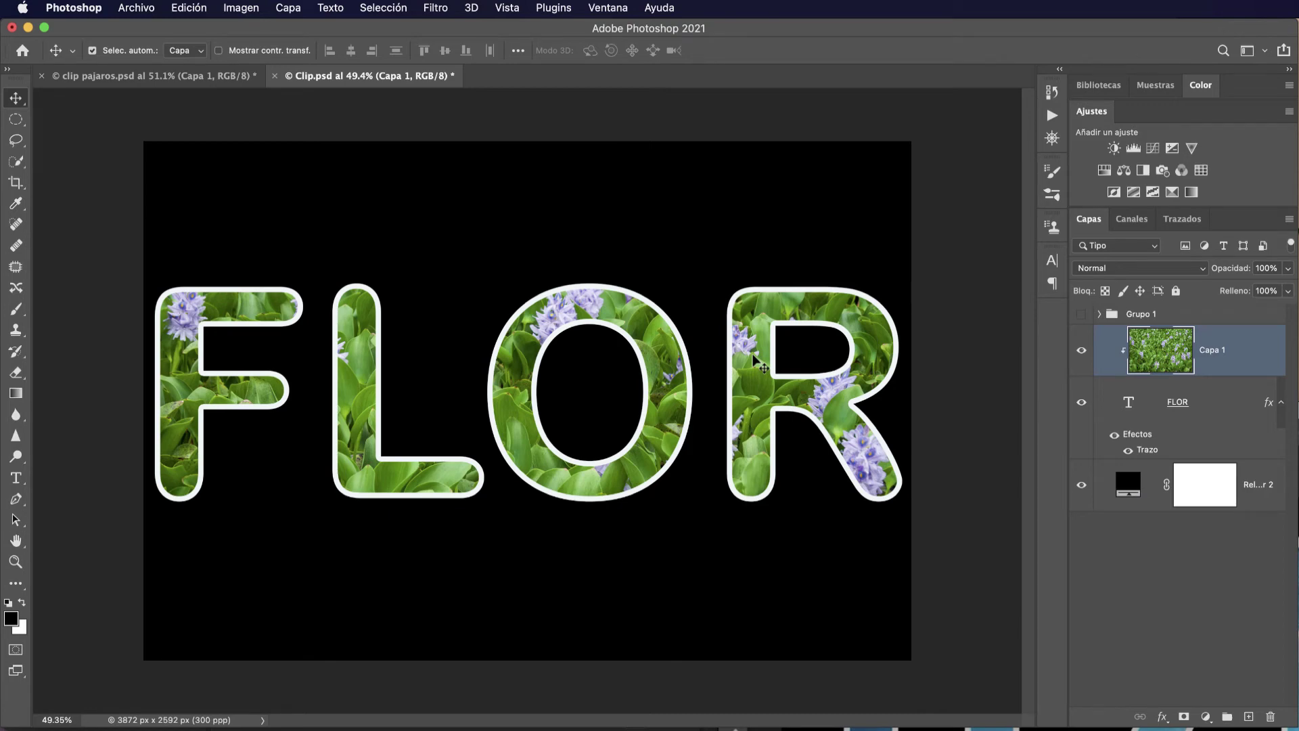
pyautogui.click(1129, 403)
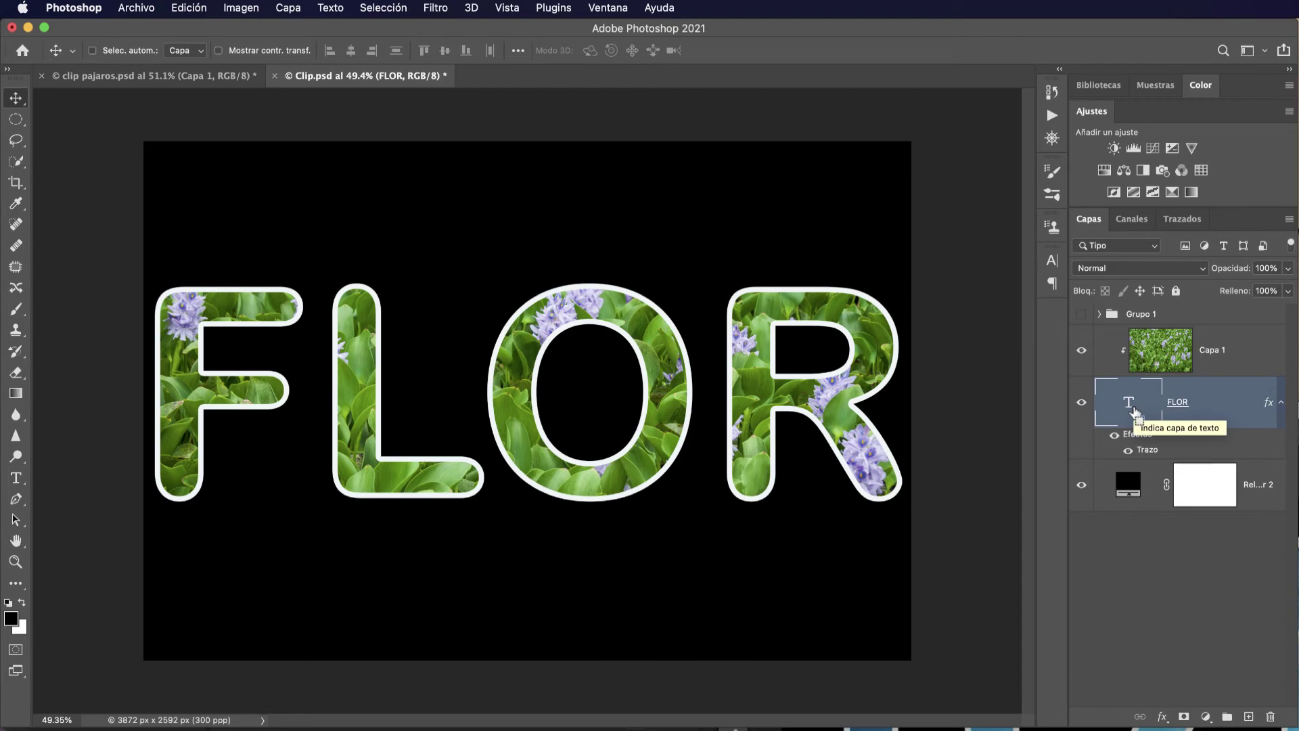
# Rescale the stroked FLOR text to about 98% so it fits the canvas width
pyautogui.hotkey('ctrl', 't')
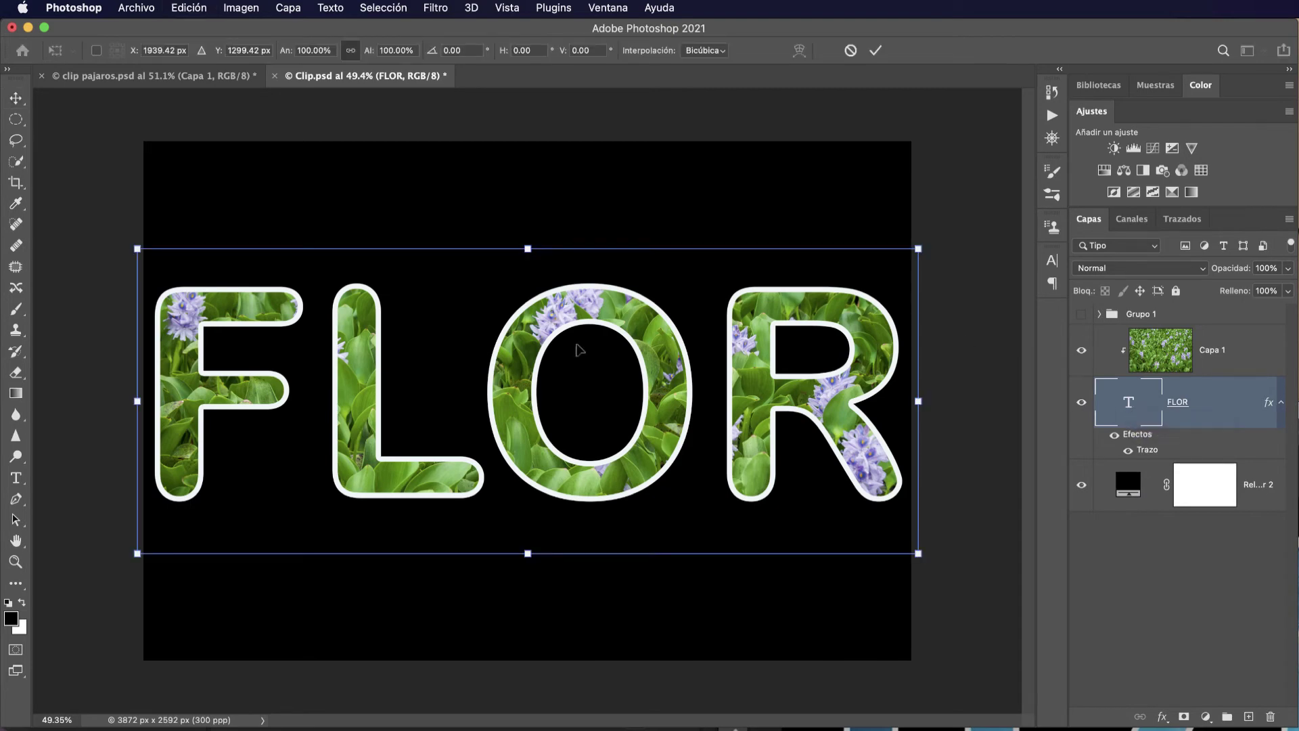
pyautogui.moveTo(528, 248); pyautogui.dragTo(527, 211)
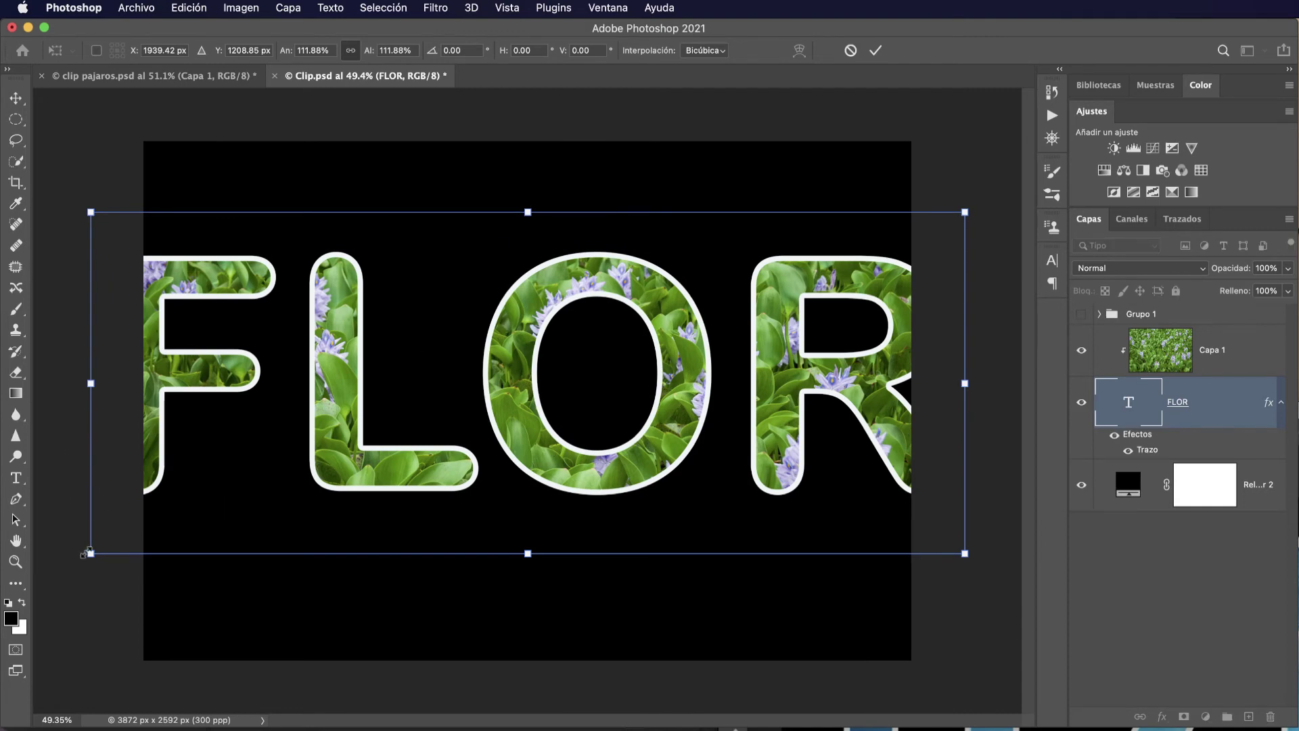
pyautogui.moveTo(103, 552); pyautogui.dragTo(140, 534)
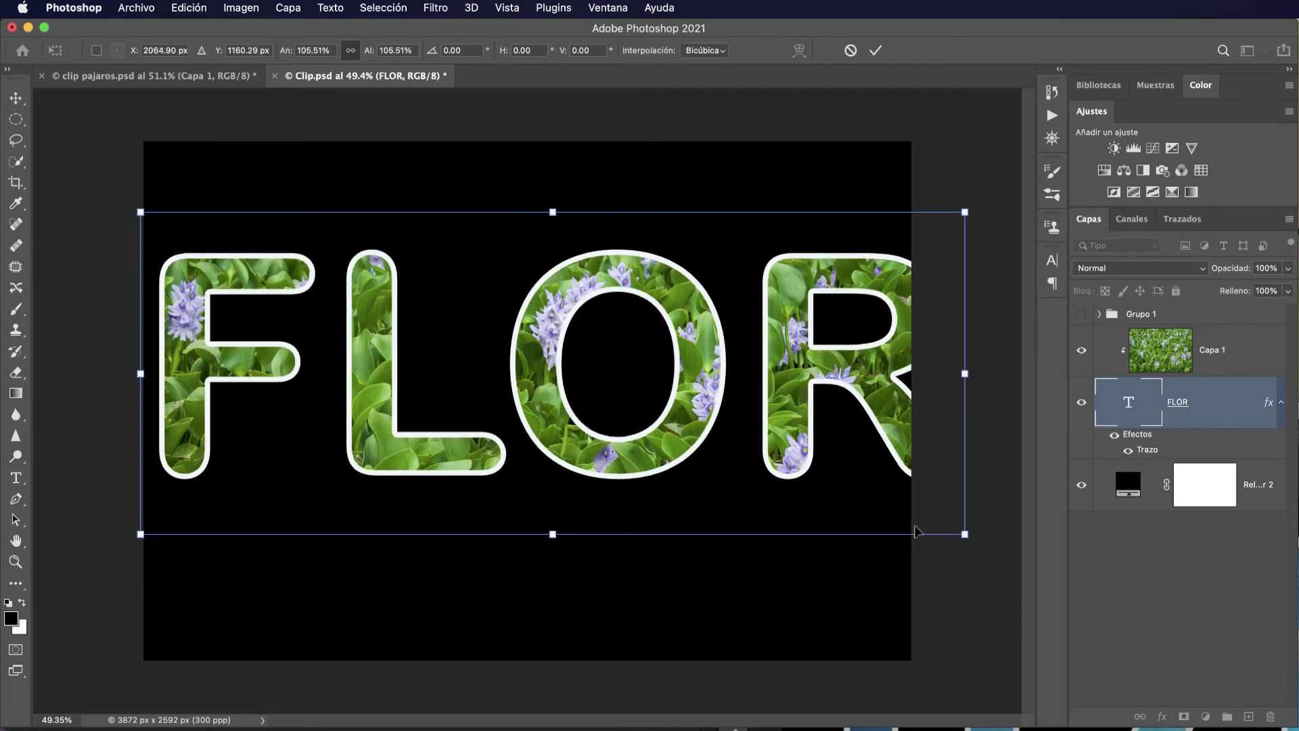
pyautogui.moveTo(966, 534); pyautogui.dragTo(900, 537)
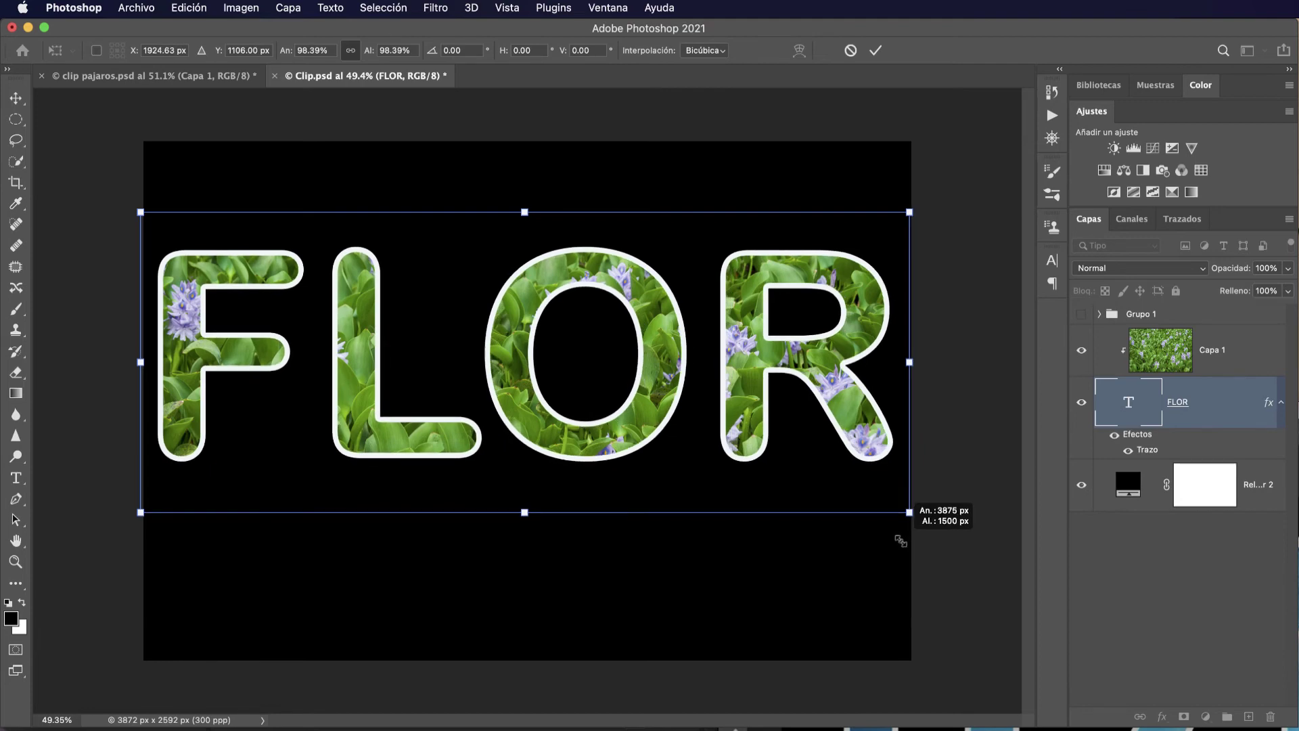
pyautogui.press('Return')
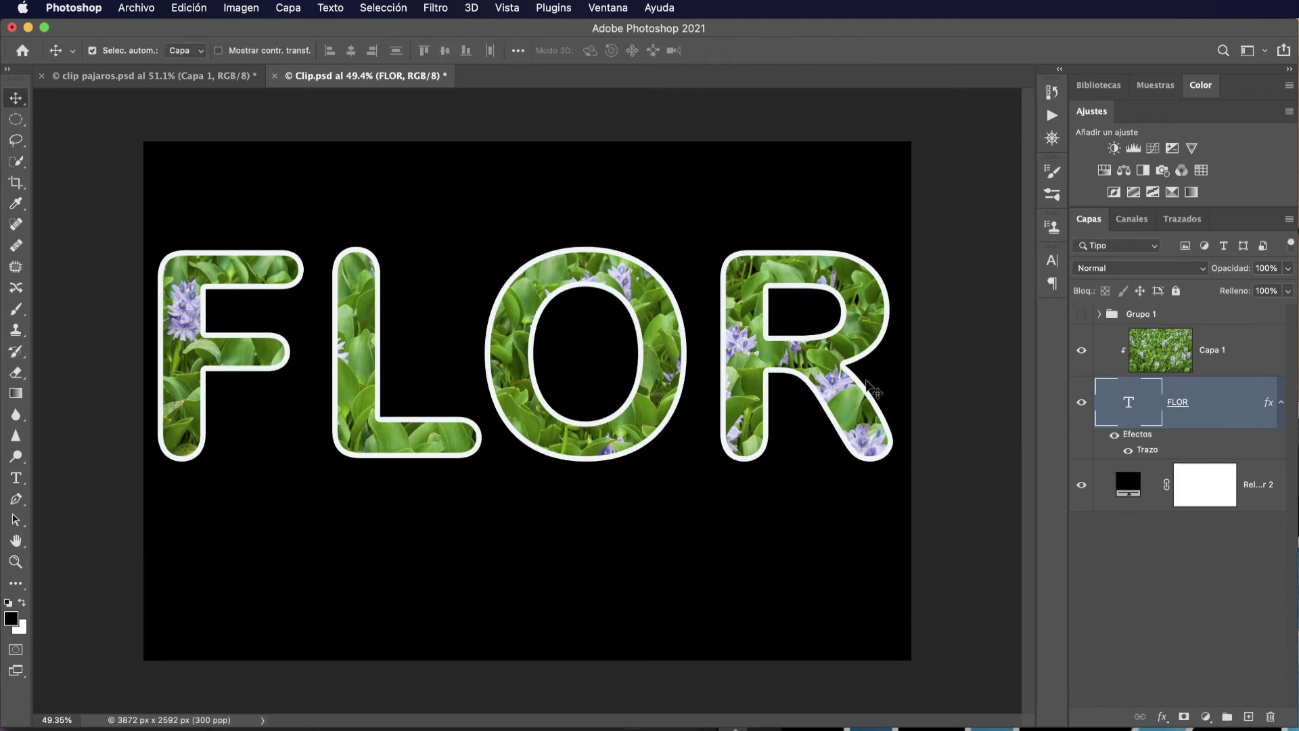
pyautogui.click(839, 370)
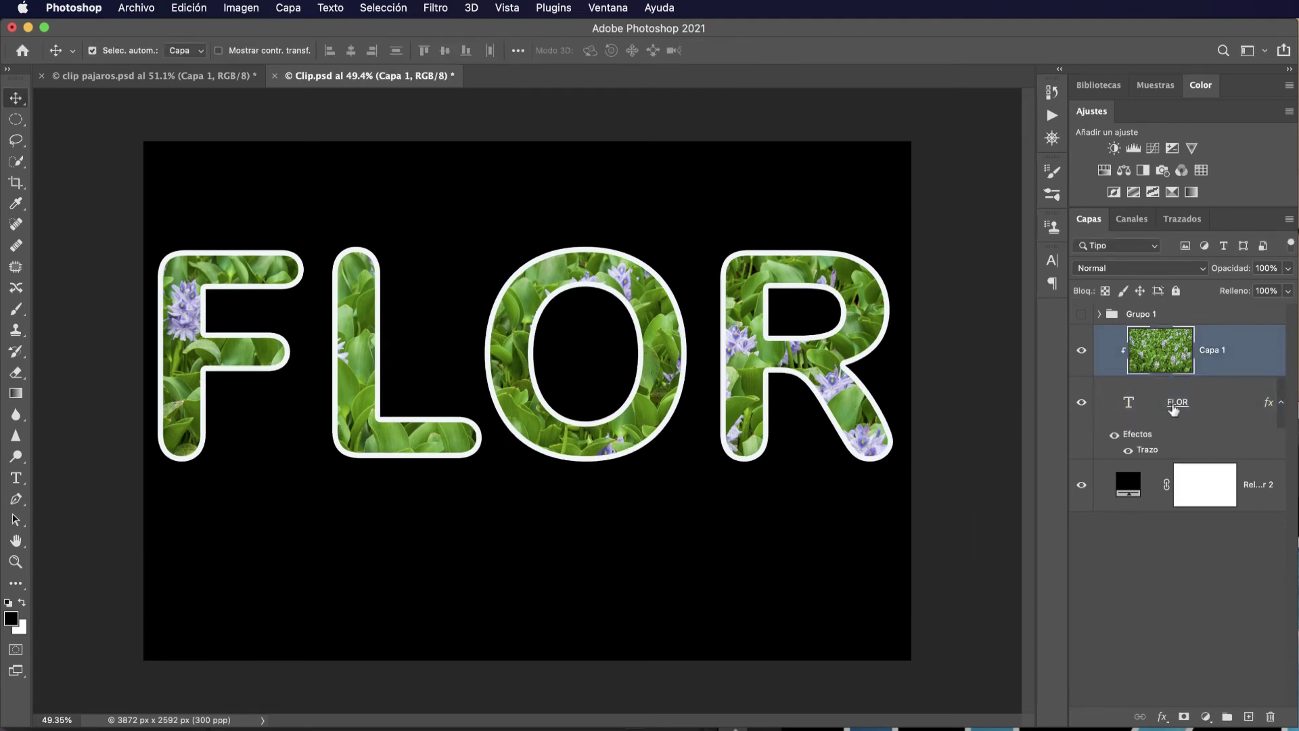
# Set FLOR's vertical scale to 138% and move the text down to centre it
pyautogui.doubleClick(1145, 408)
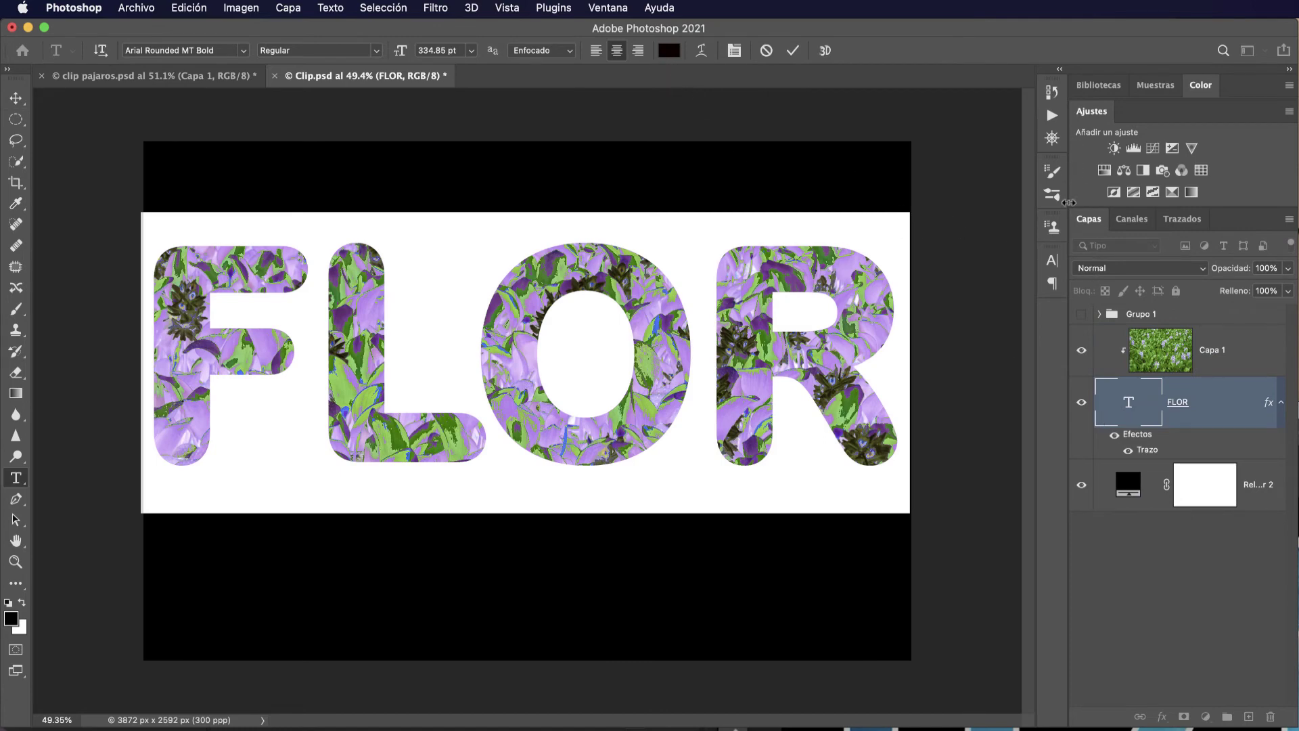
pyautogui.click(1053, 262)
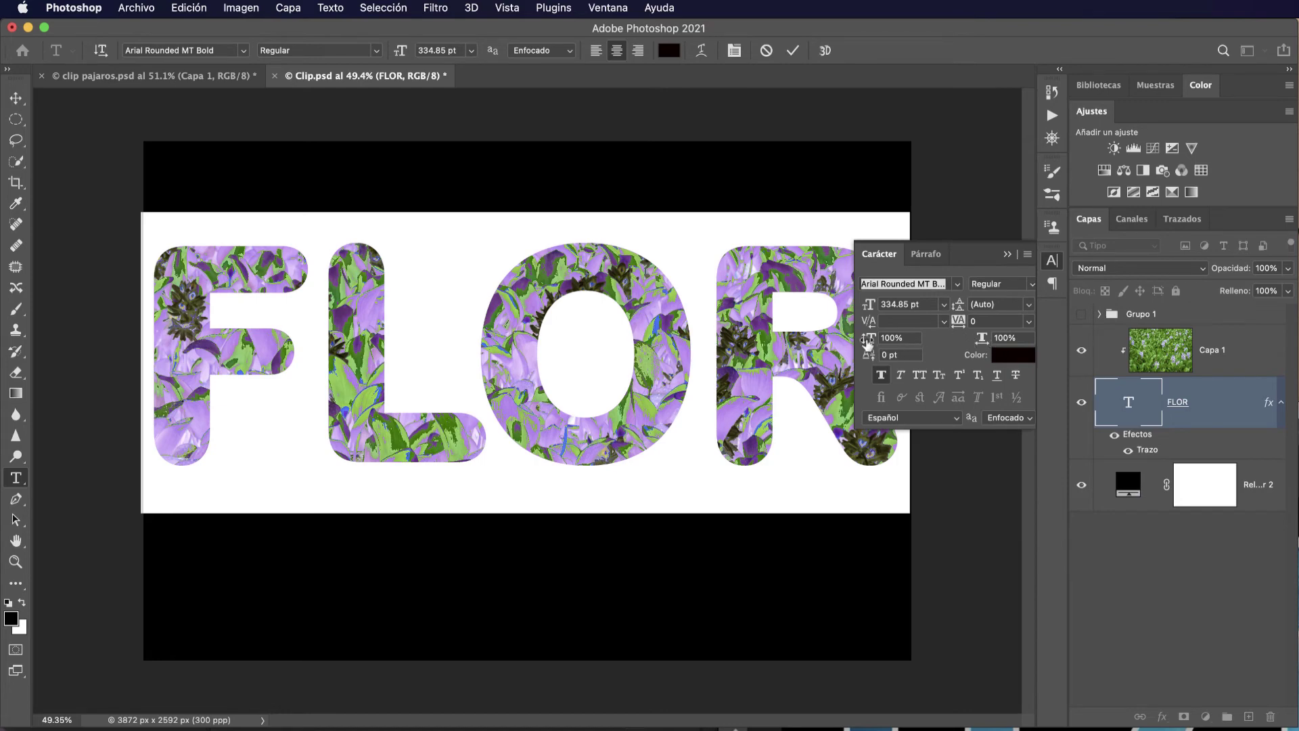
pyautogui.moveTo(871, 350); pyautogui.dragTo(897, 344)
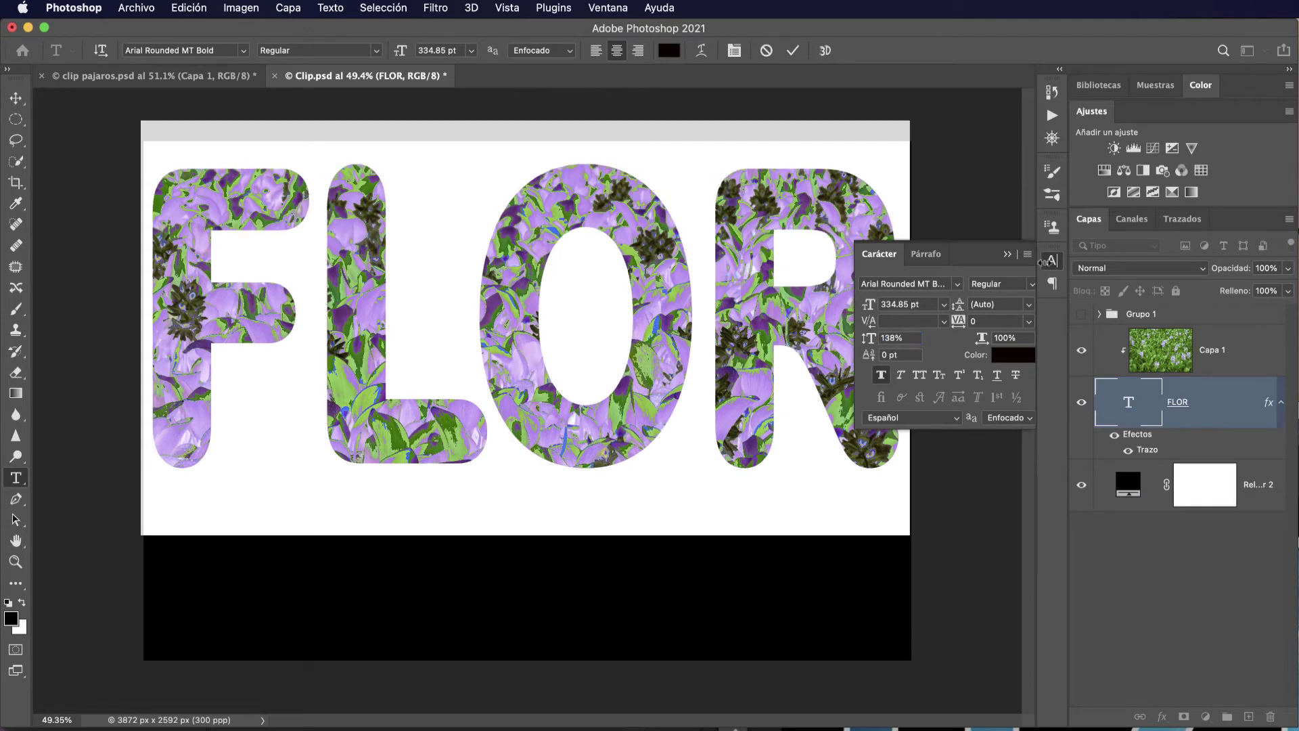
pyautogui.click(1013, 261)
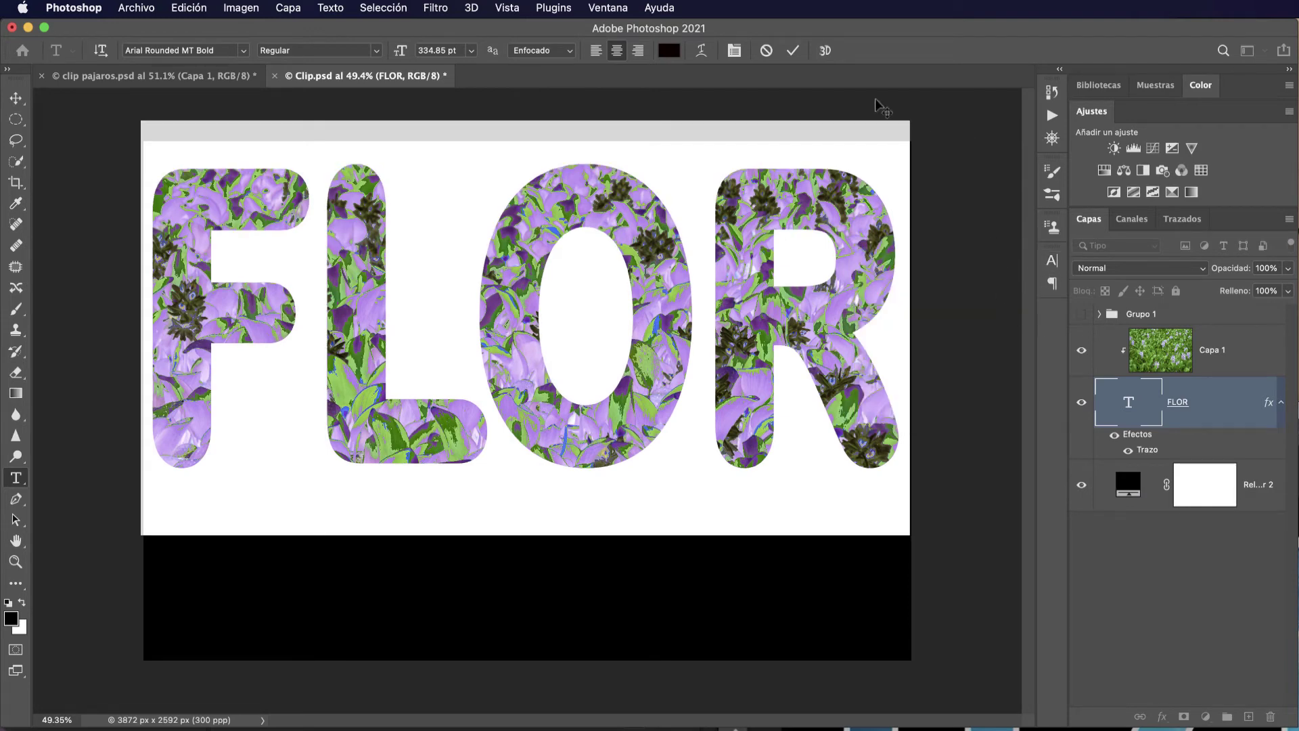
pyautogui.click(792, 52)
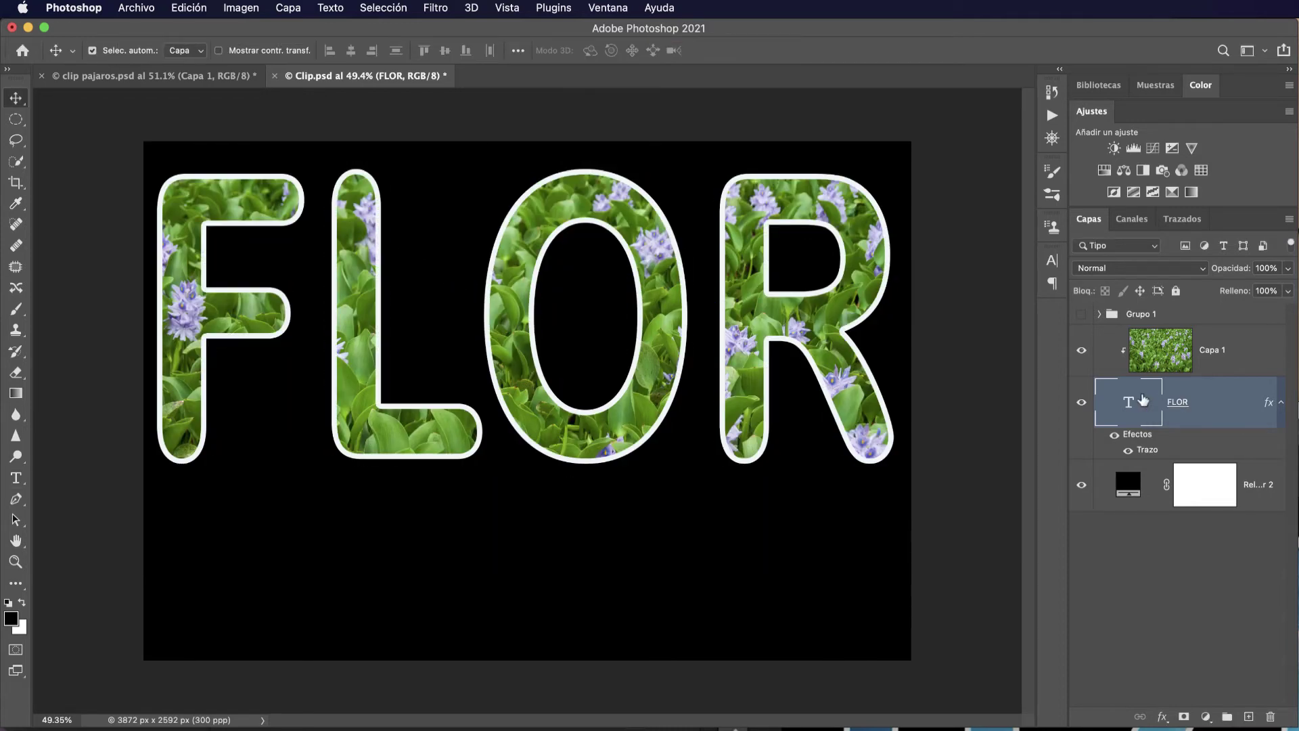
pyautogui.press('super')
pyautogui.moveTo(785, 336); pyautogui.dragTo(777, 382)
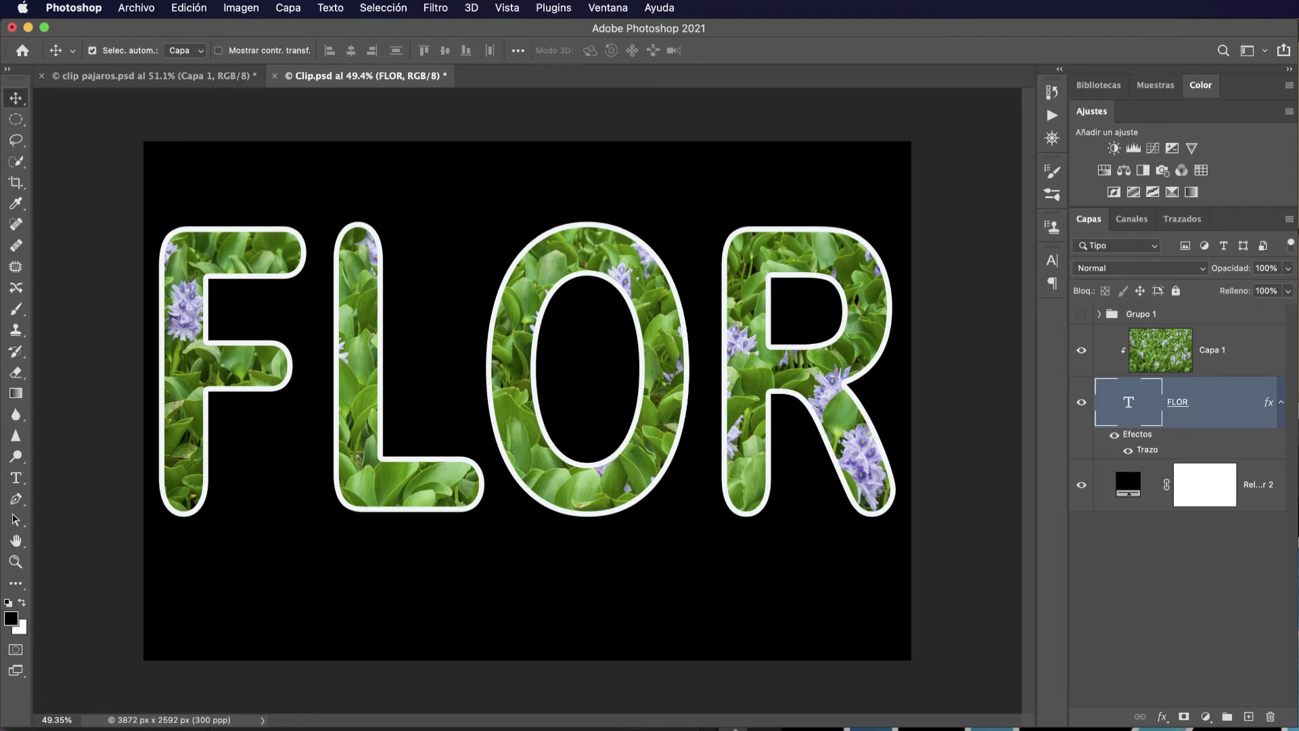
# Create a new text layer above the Relleno de color 2 fill layer with the secondary text
pyautogui.click(1138, 489)
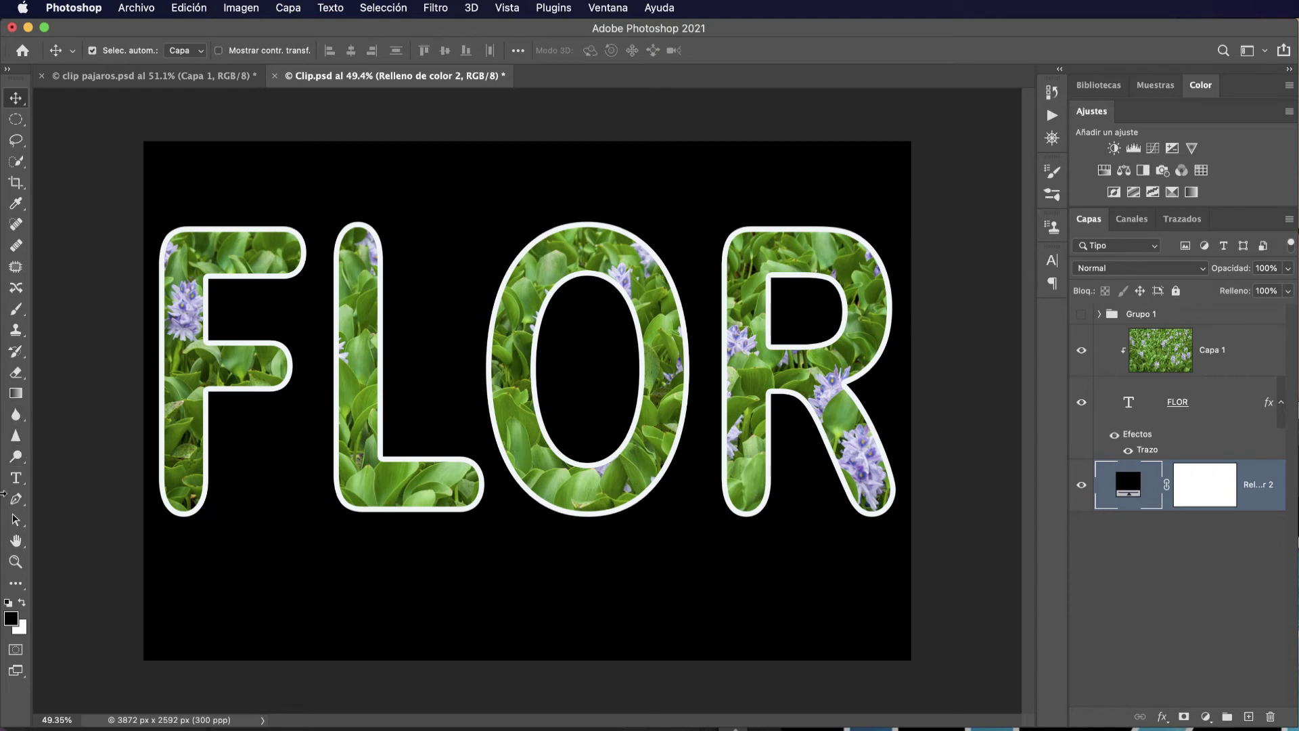
pyautogui.click(17, 479)
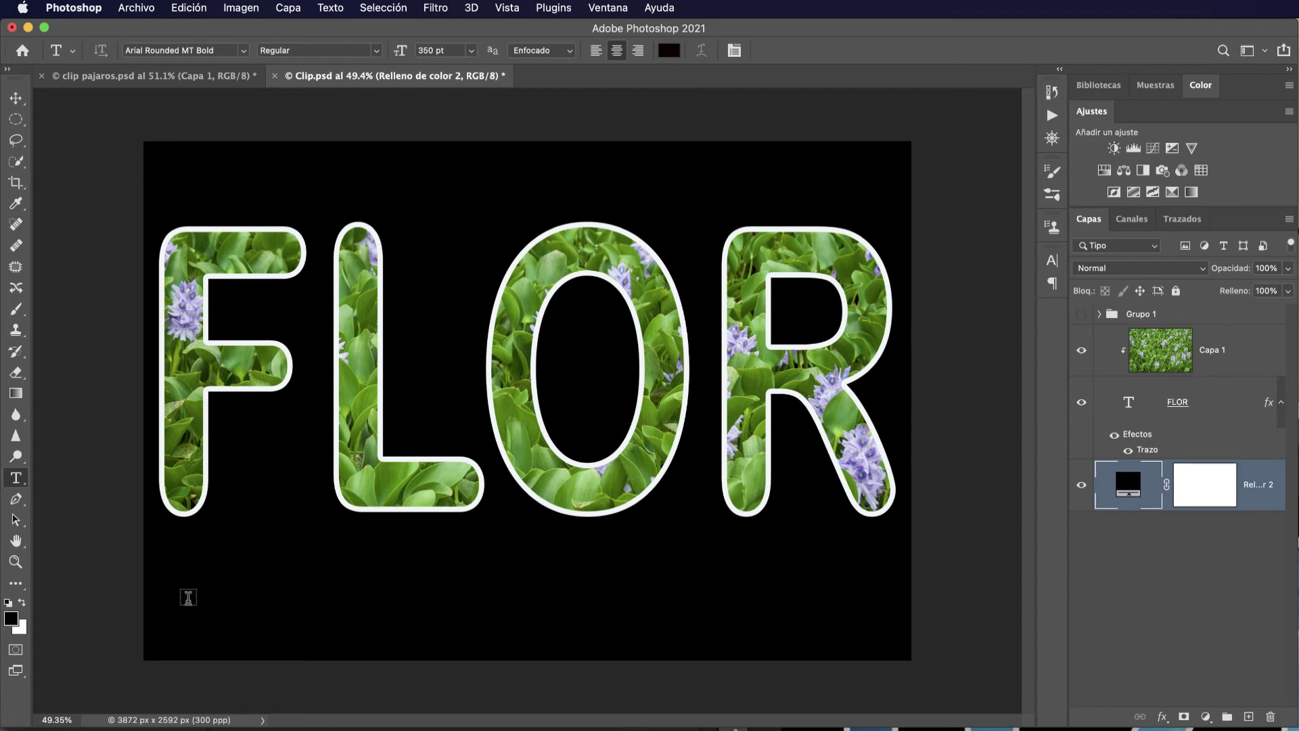
pyautogui.click(186, 597)
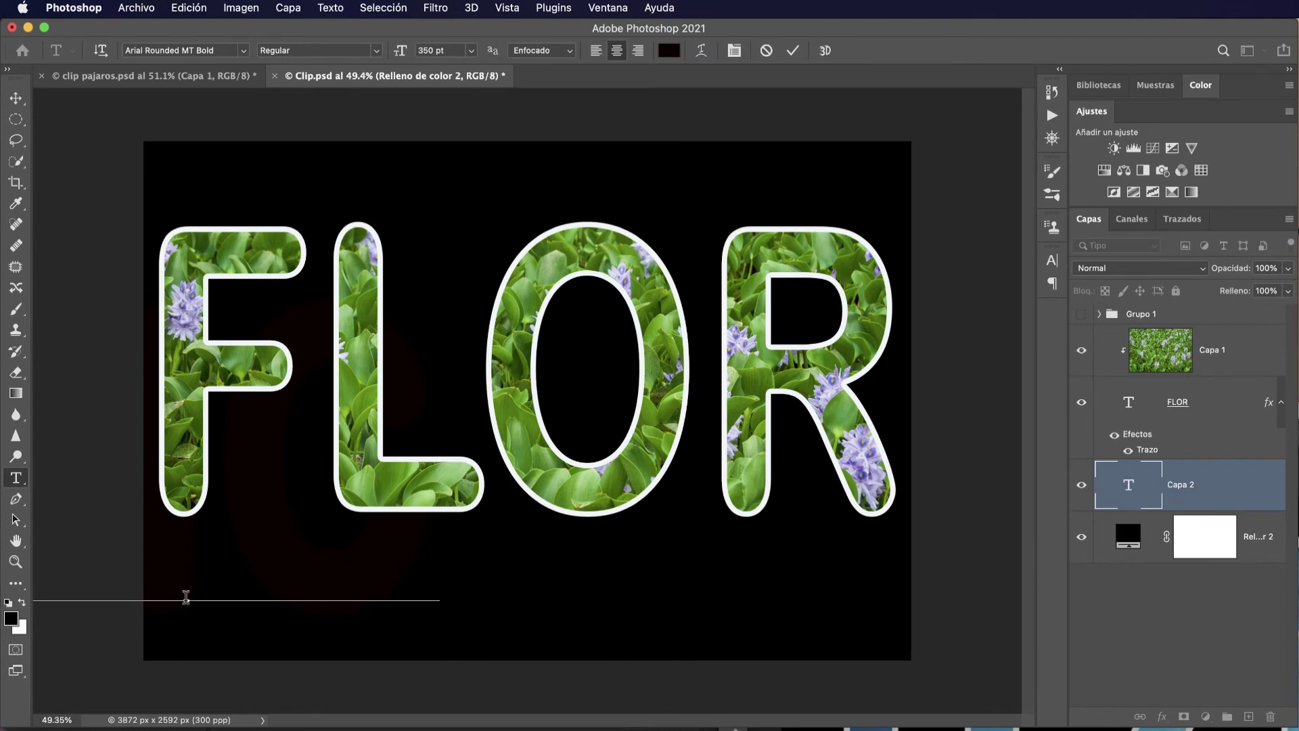
pyautogui.write('LOR')
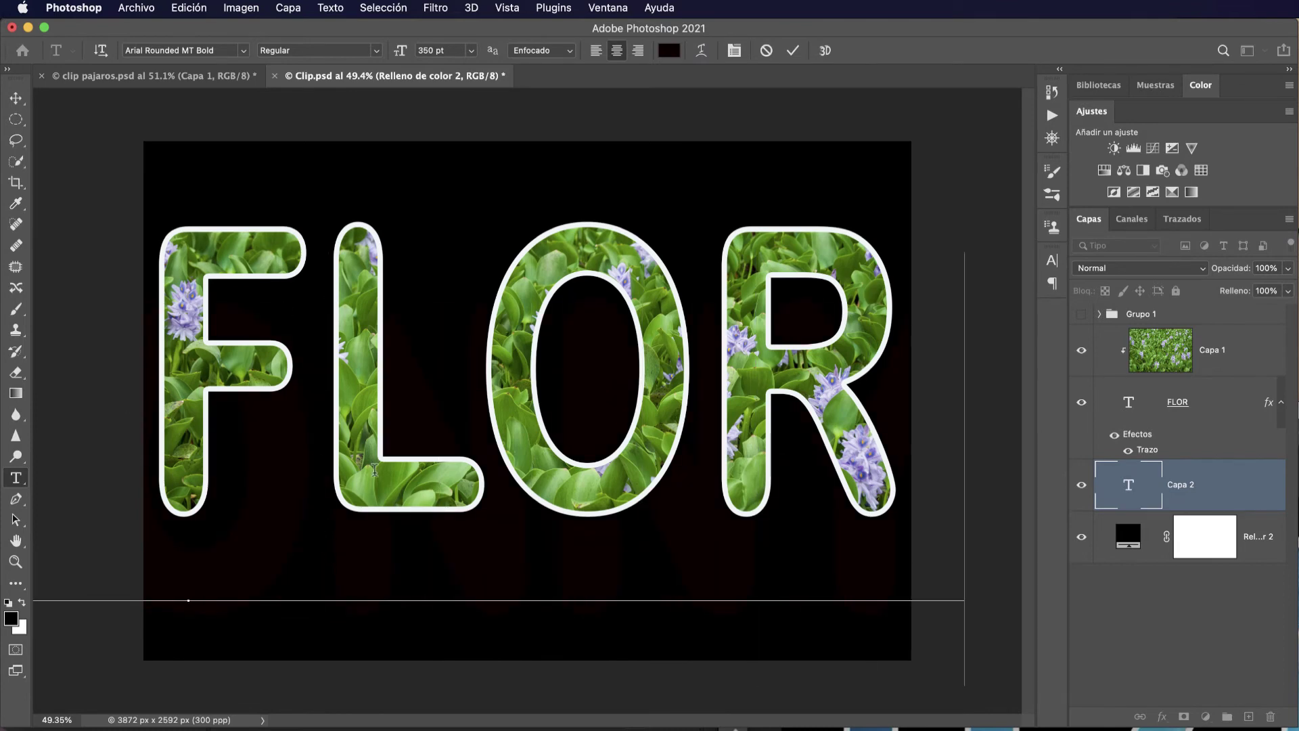
pyautogui.click(1166, 523)
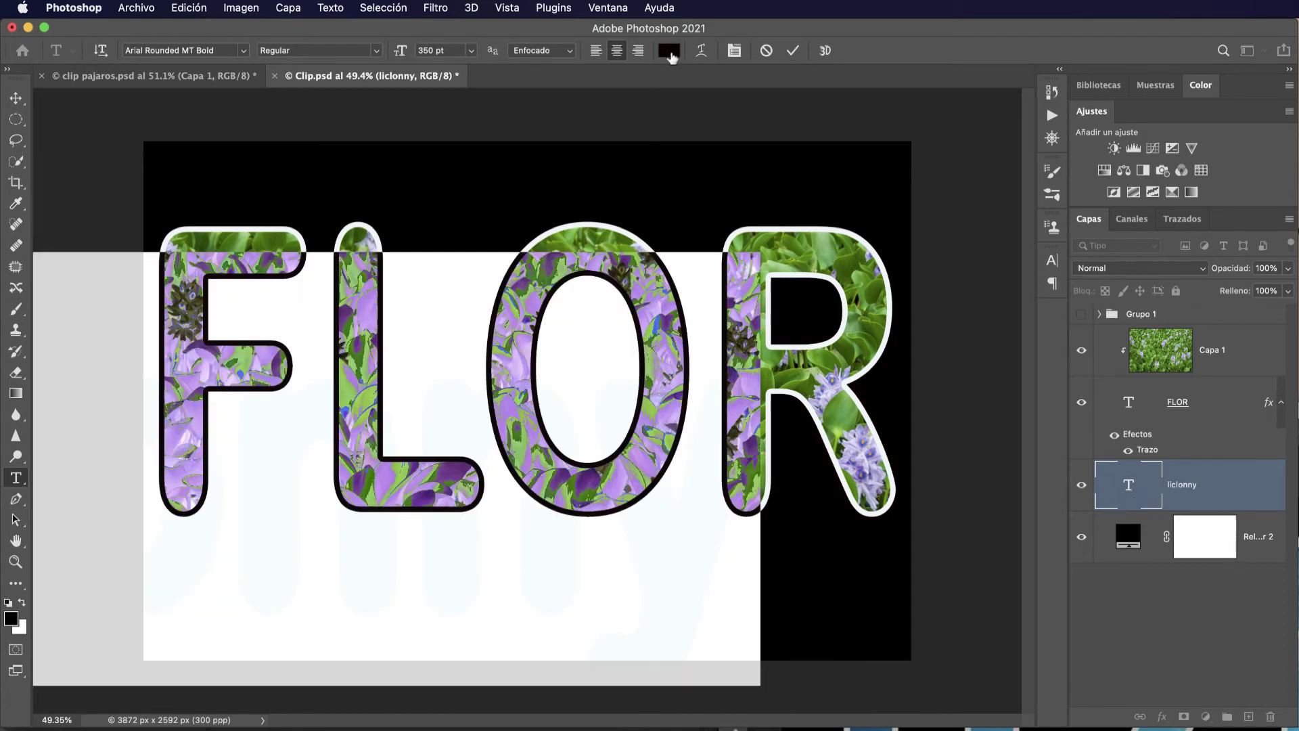
# Colour the new text pale pink #ebdede and set its size to 250 pt
pyautogui.click(670, 52)
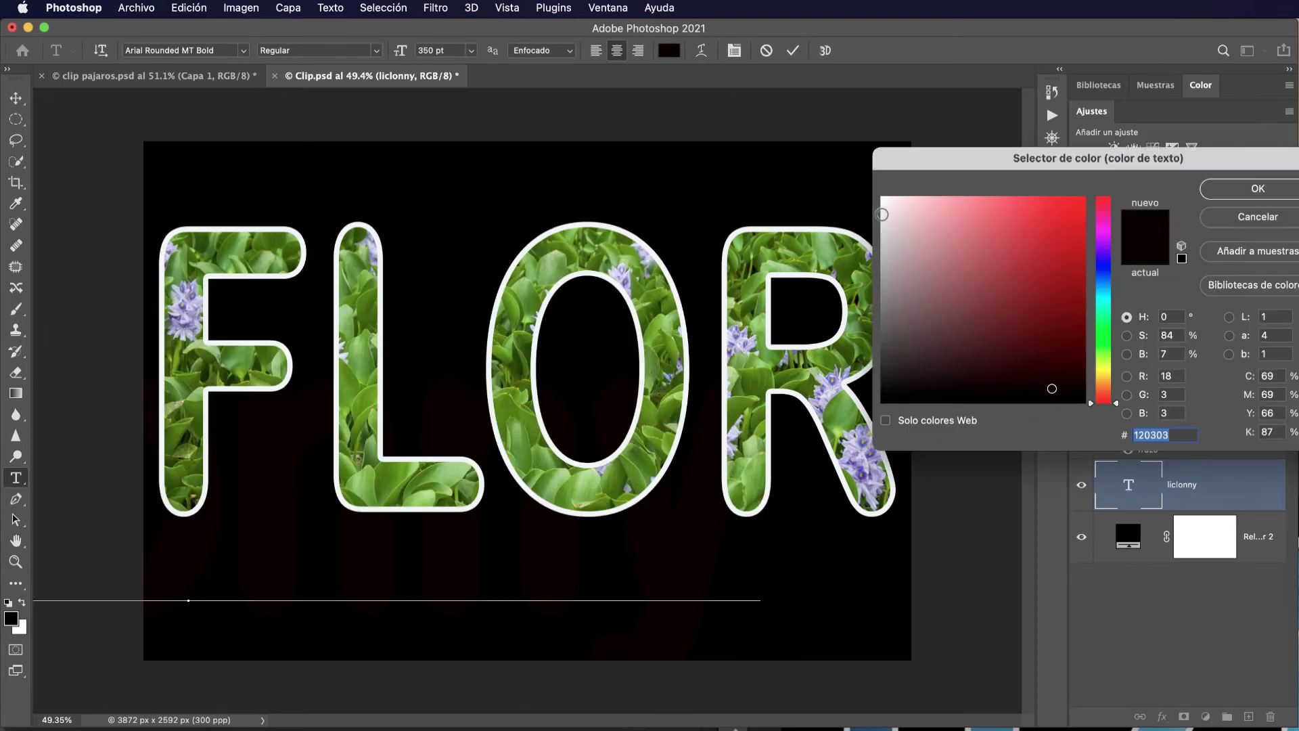
pyautogui.write('ebdede')
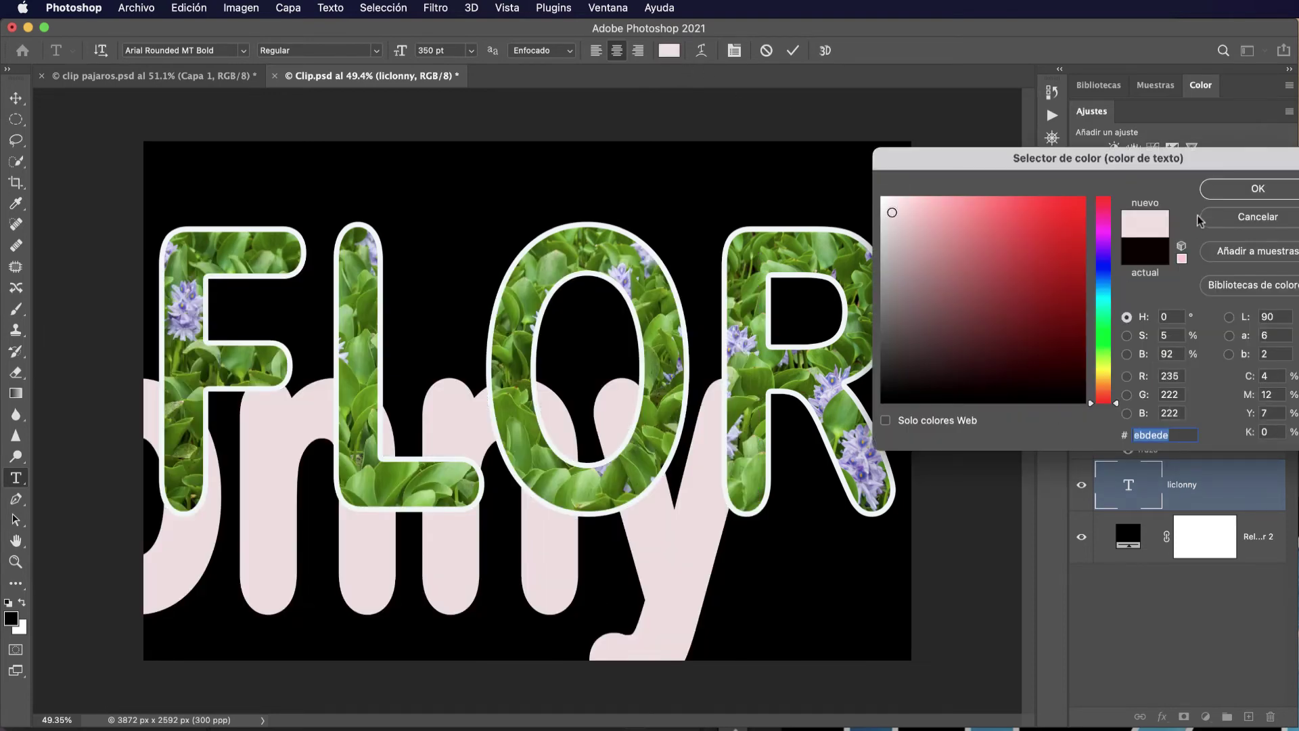
pyautogui.click(1242, 193)
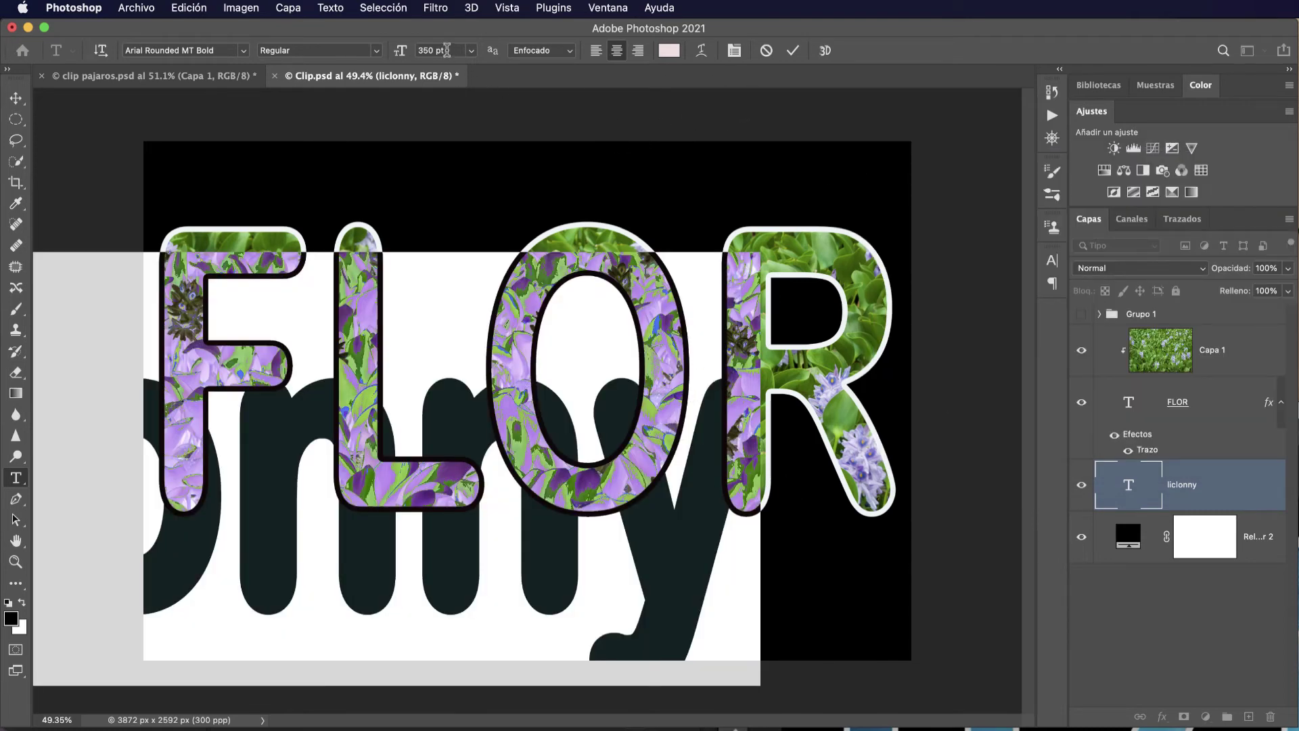
pyautogui.click(437, 51)
pyautogui.write('250')
pyautogui.press('Return')
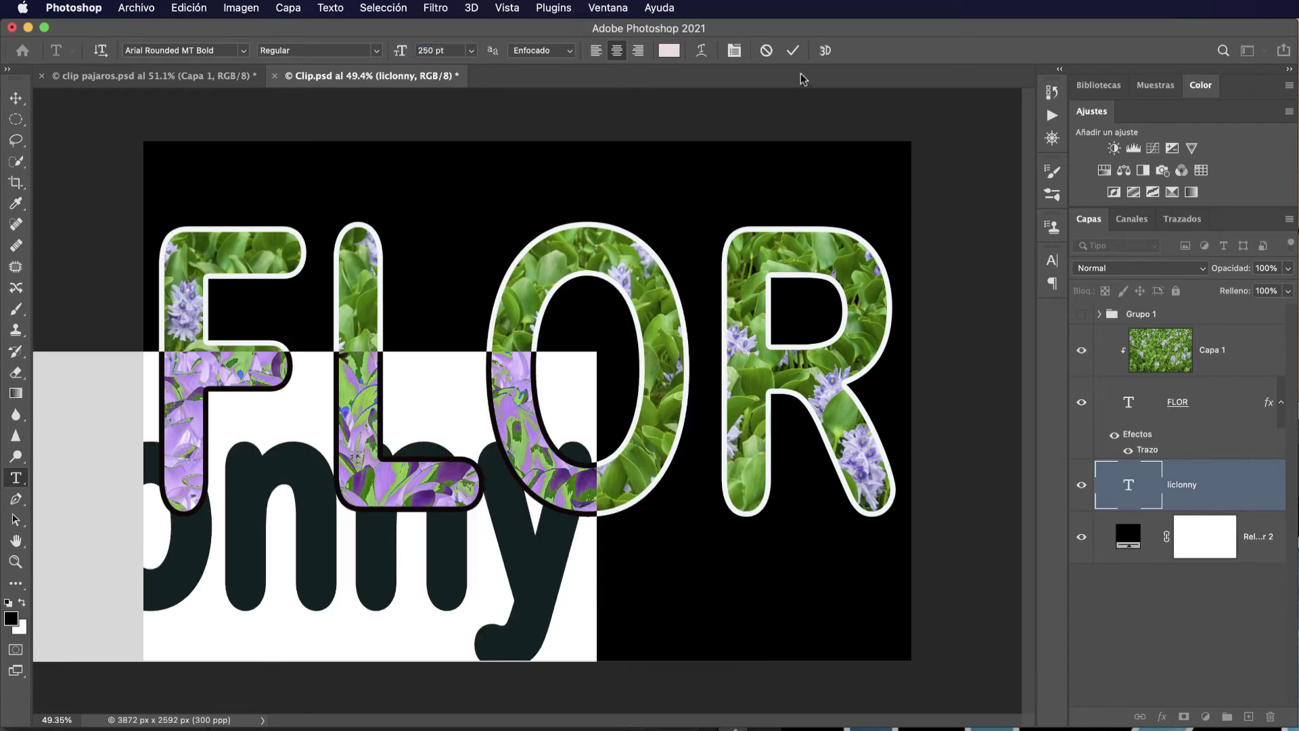
pyautogui.click(794, 51)
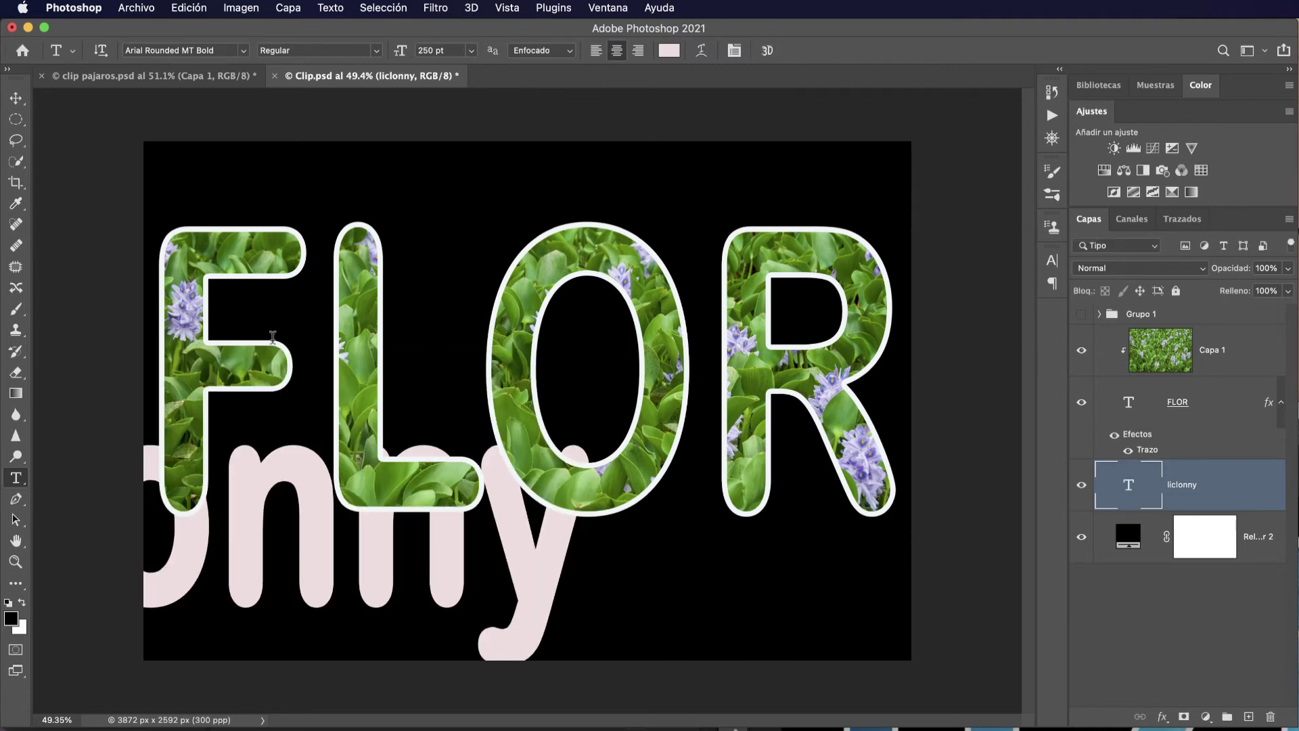
pyautogui.click(17, 101)
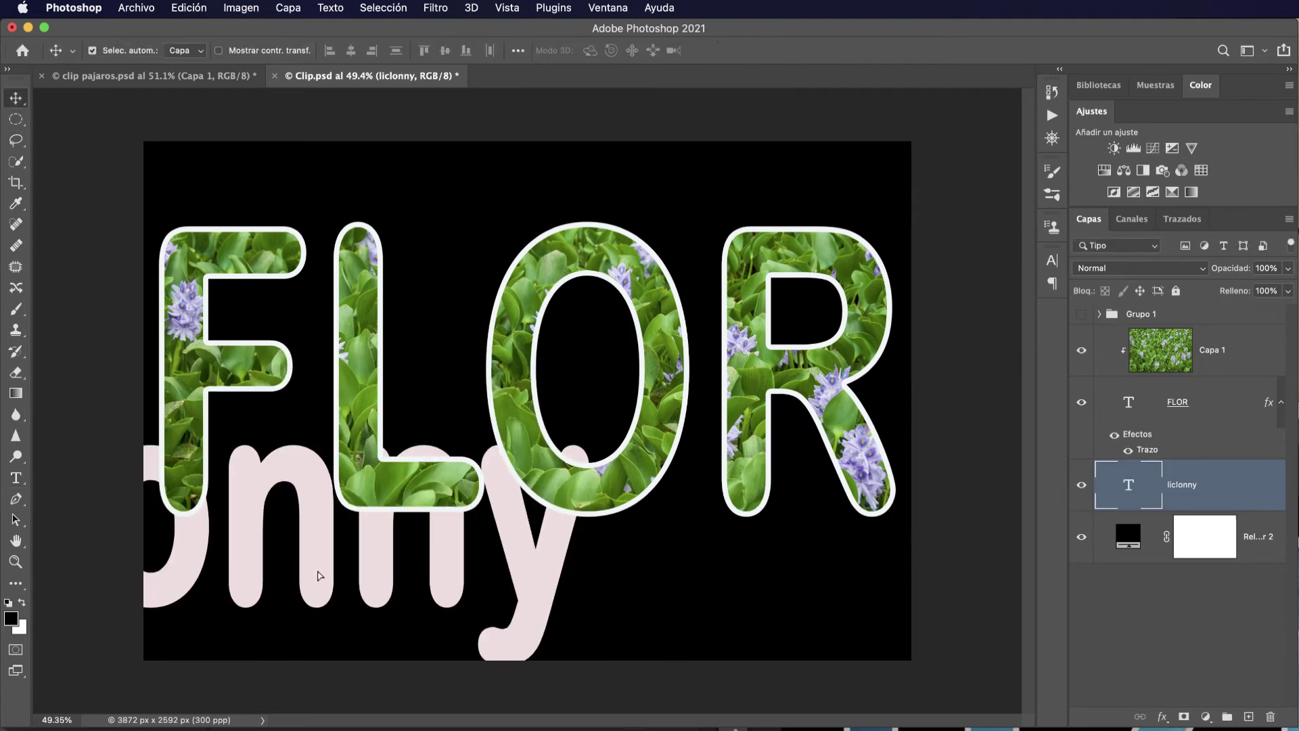
# Centre the pink text over FLOR, resize it to 150 pt, and move its layer to the top
pyautogui.moveTo(321, 579)
pyautogui.mouseDown()
pyautogui.moveTo(599, 450)
pyautogui.moveTo(643, 444)
pyautogui.mouseUp()
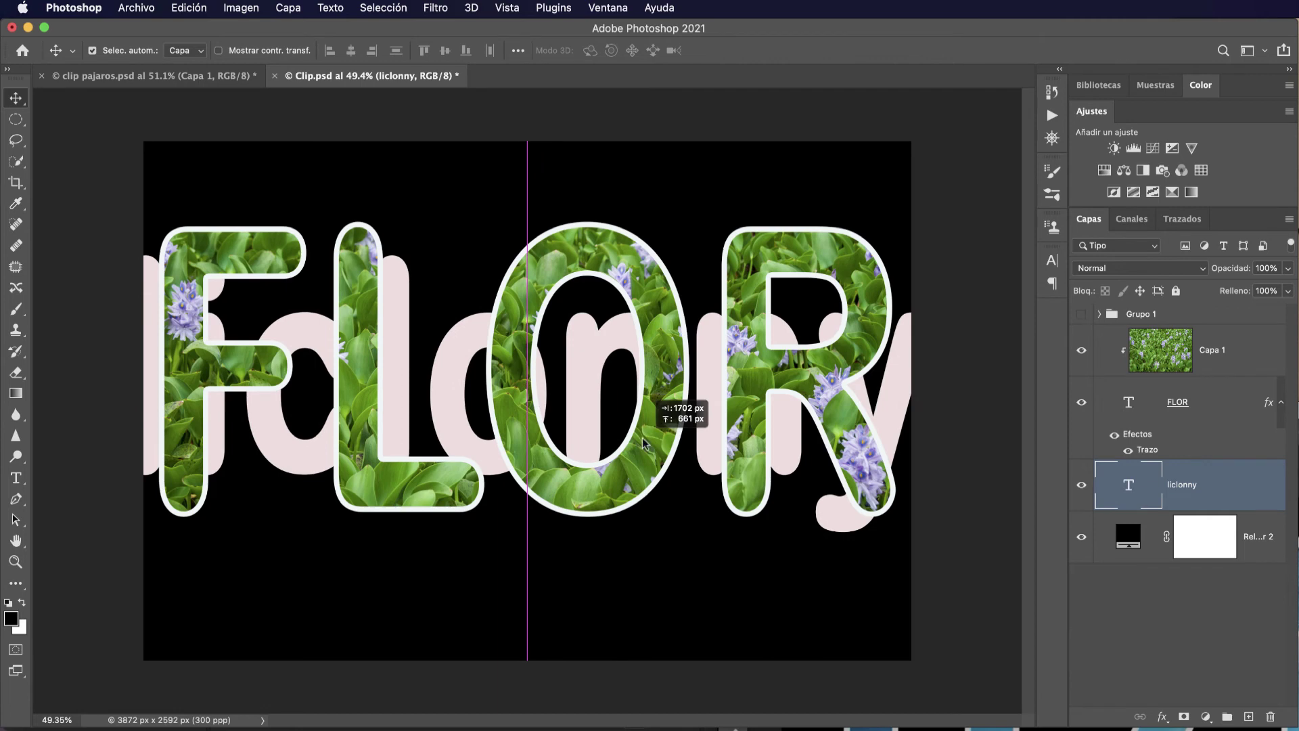
pyautogui.click(590, 399)
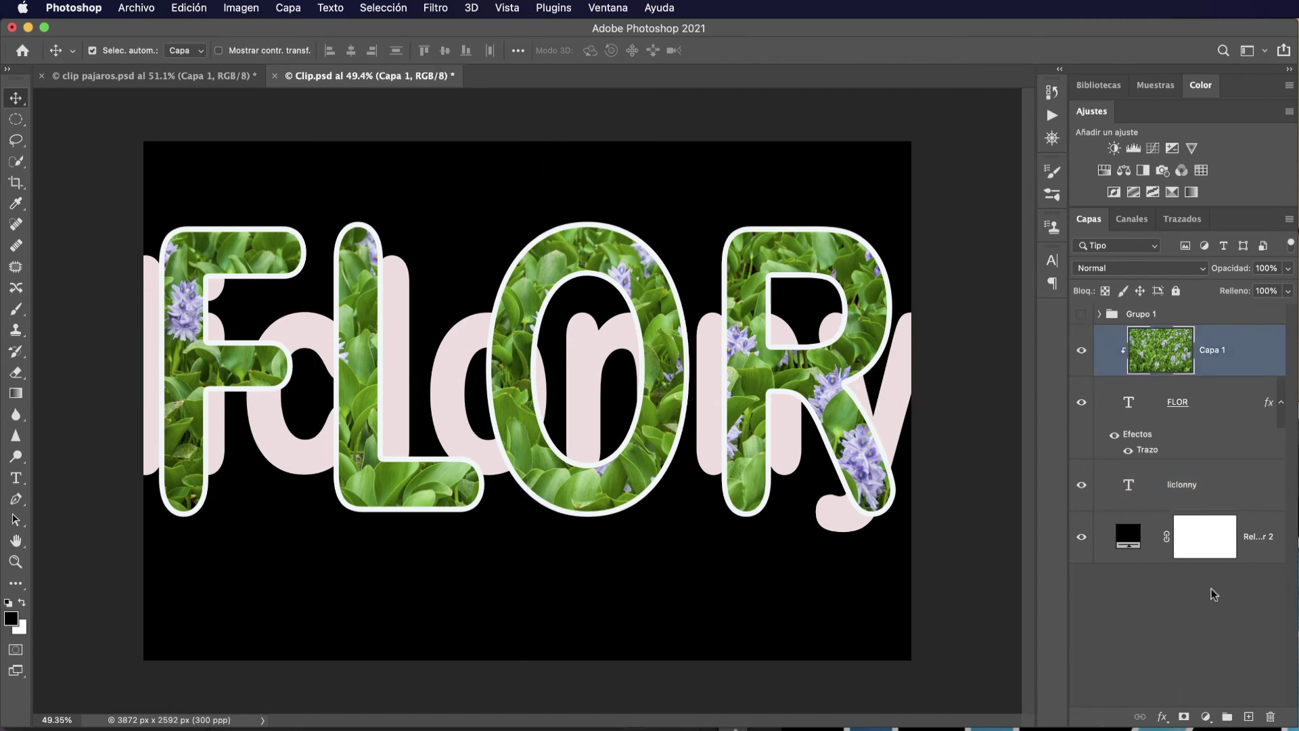
pyautogui.doubleClick(1191, 485)
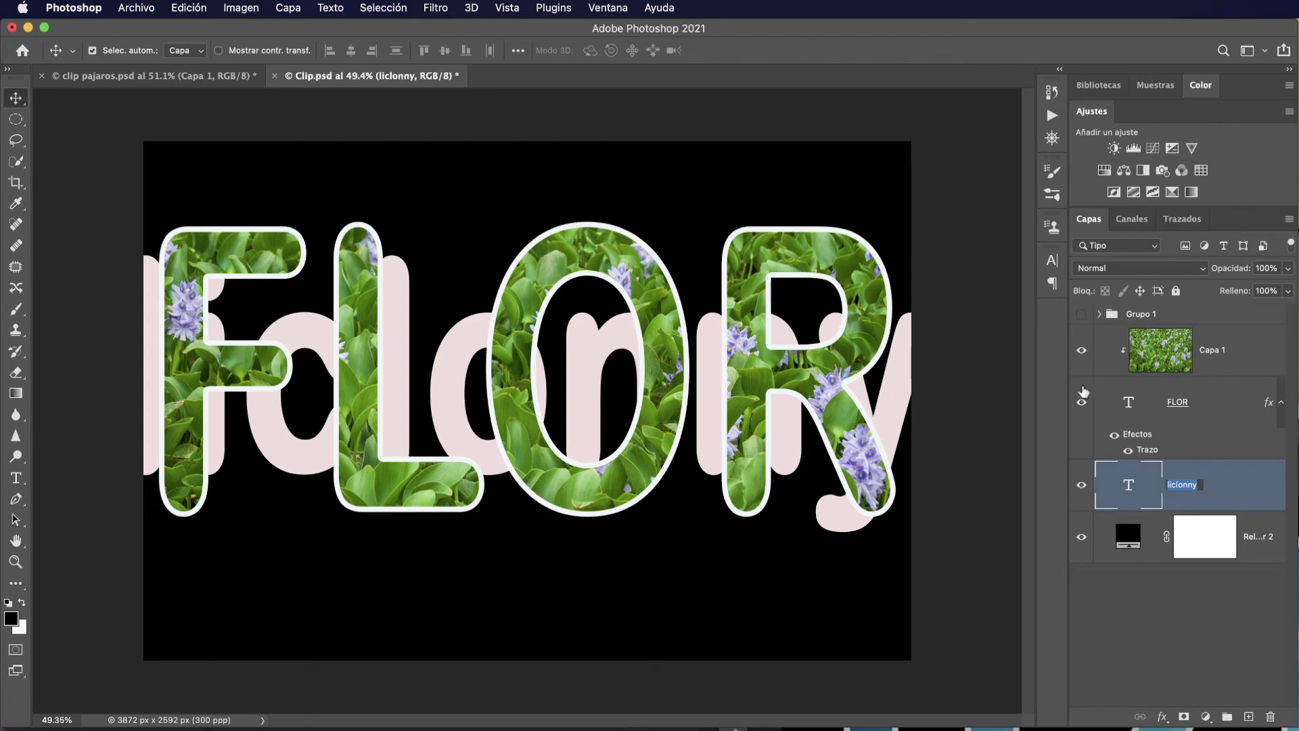
pyautogui.doubleClick(1123, 492)
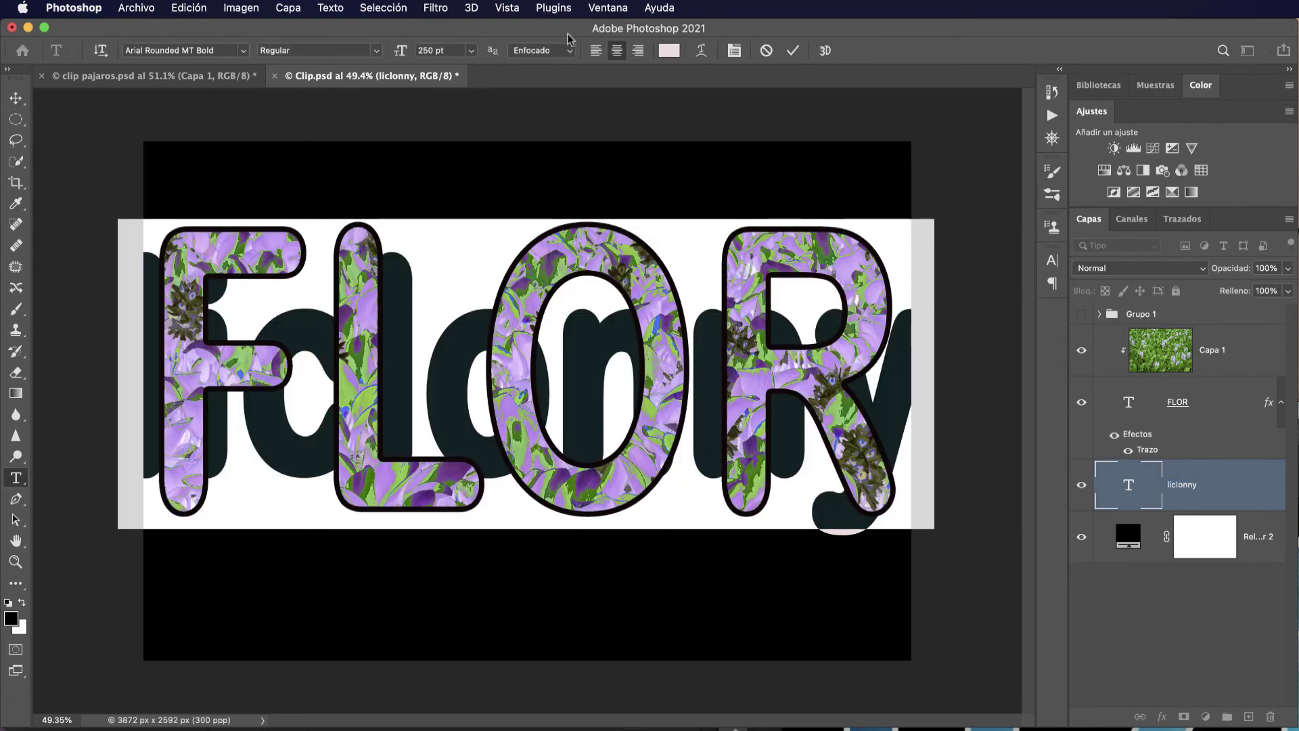
pyautogui.click(463, 50)
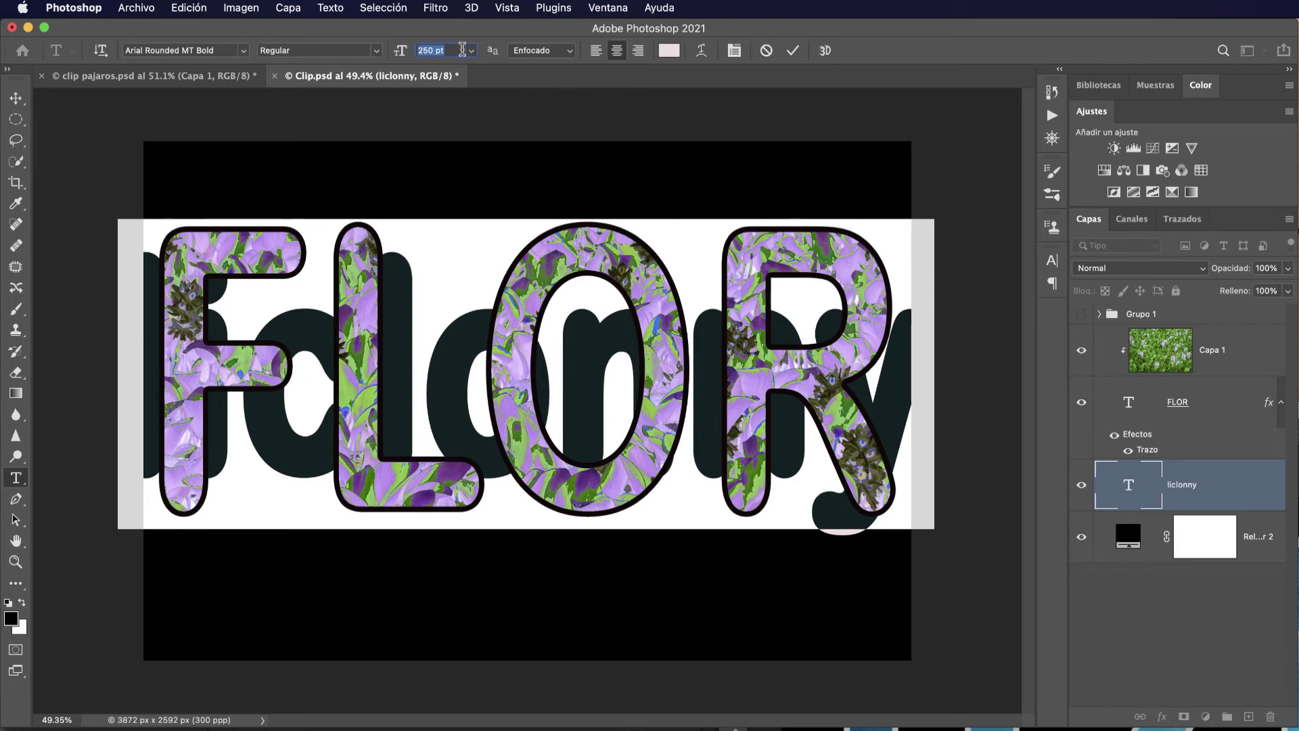
pyautogui.write('150')
pyautogui.press('Return')
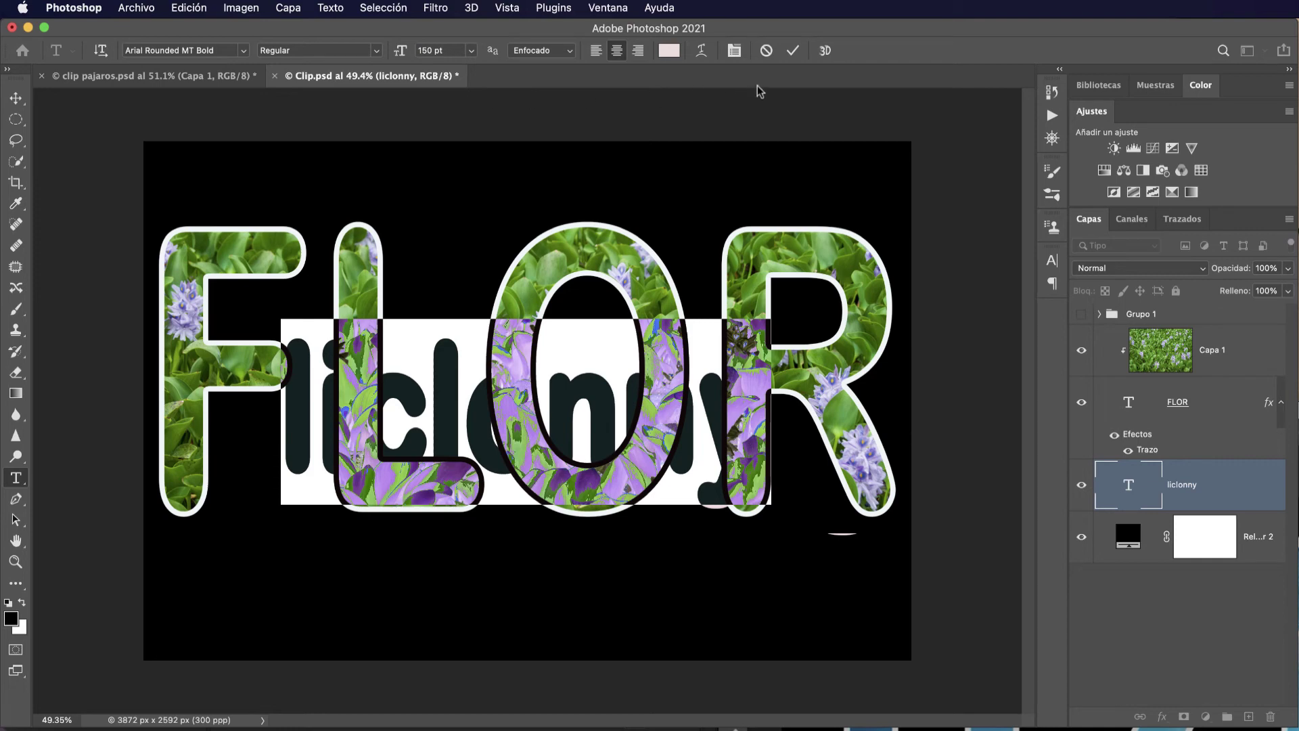
pyautogui.click(792, 59)
pyautogui.press('v')
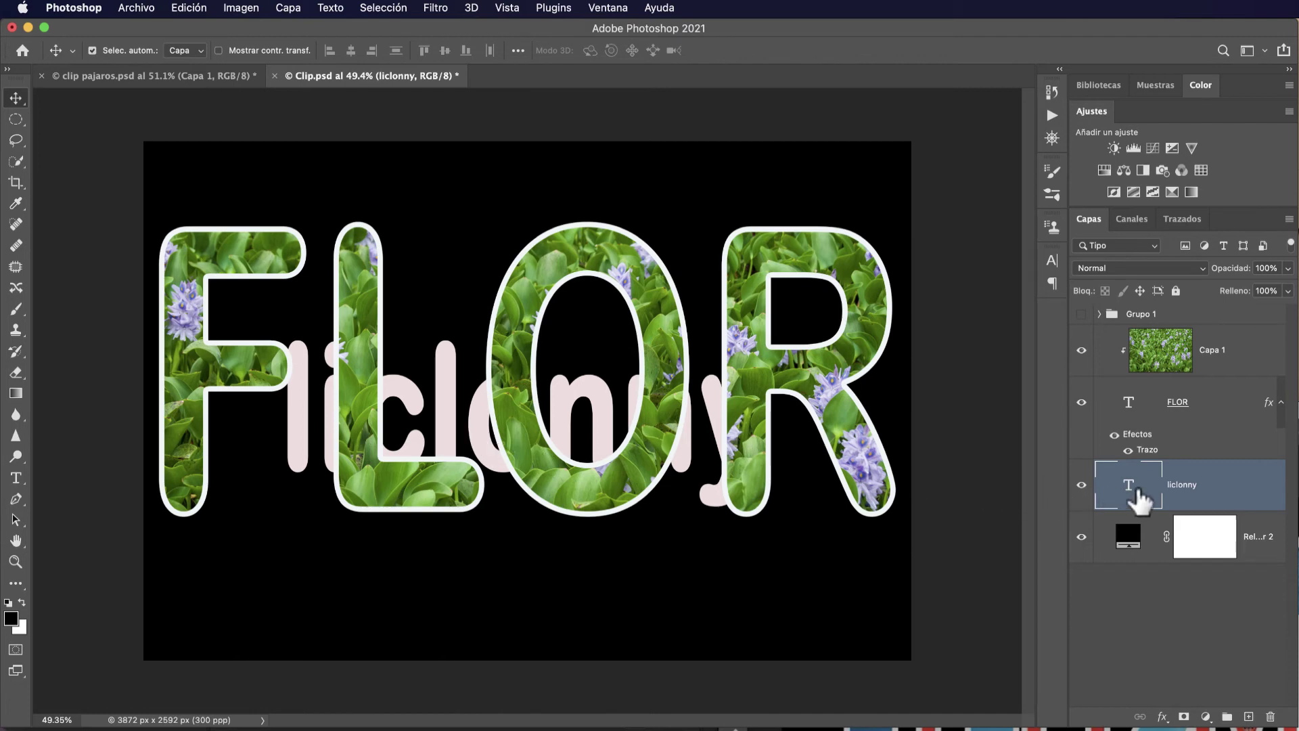
pyautogui.moveTo(1144, 498); pyautogui.dragTo(1181, 341)
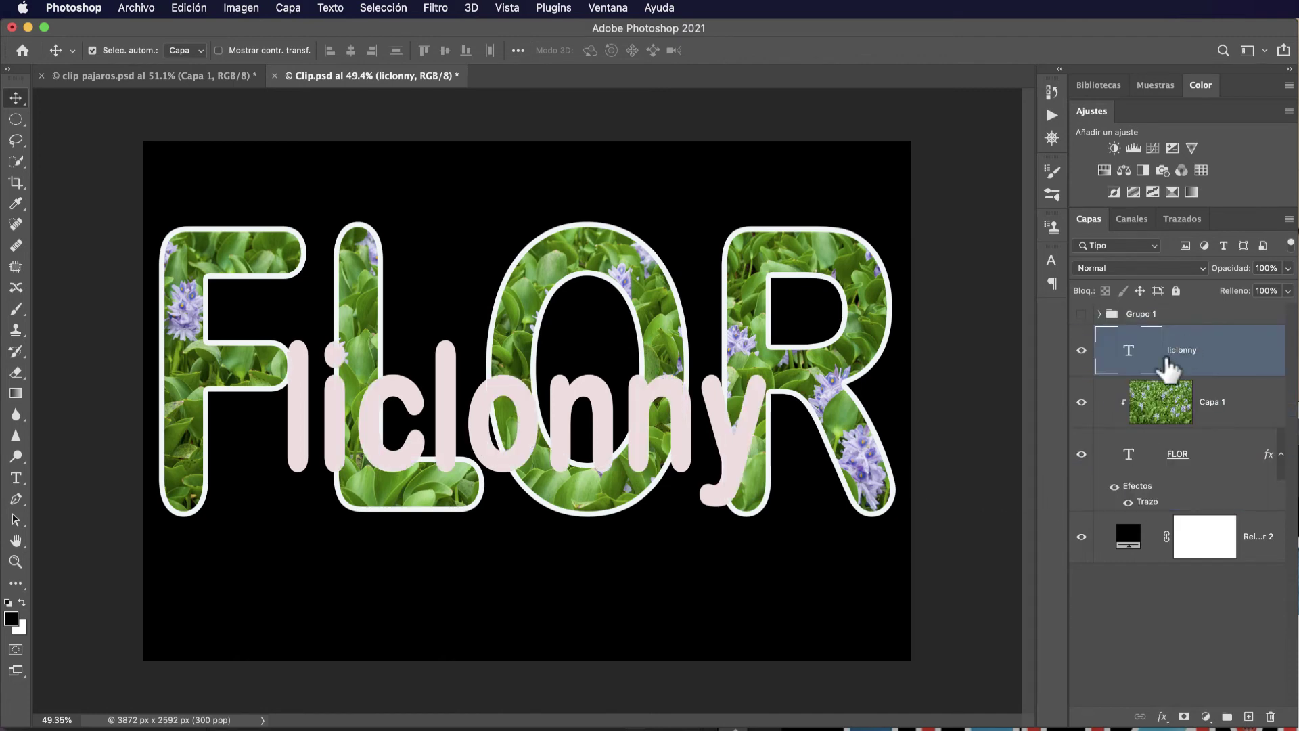
# Move the liclonny text over FLOR, set its tracking to 200, and shift it right
pyautogui.moveTo(585, 438); pyautogui.dragTo(542, 391)
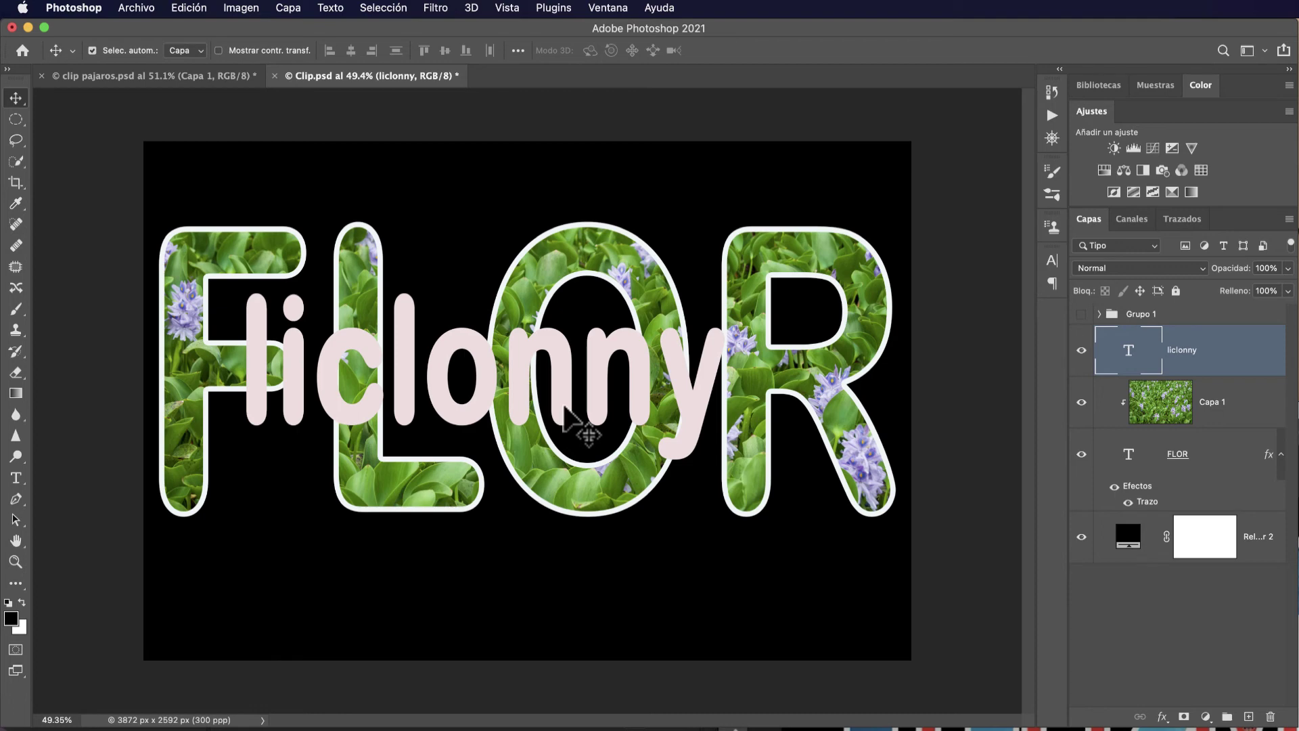
pyautogui.doubleClick(565, 407)
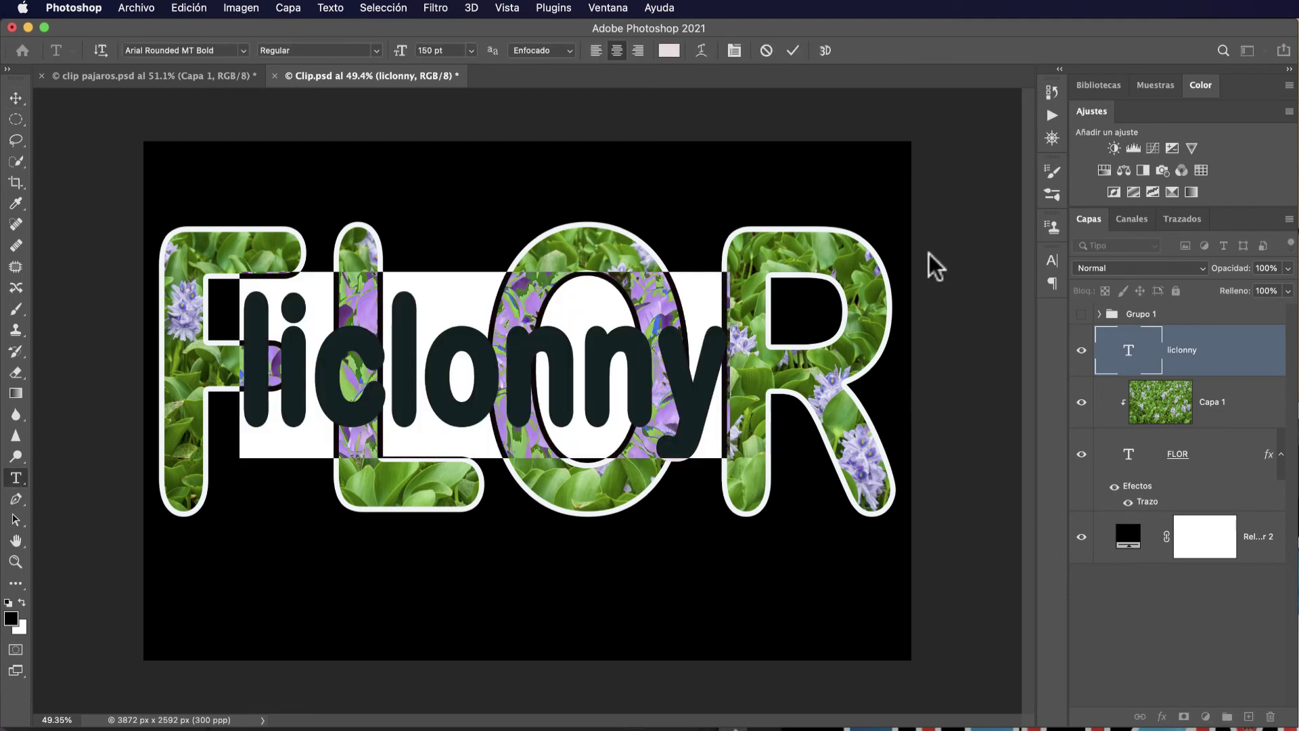
pyautogui.click(1052, 260)
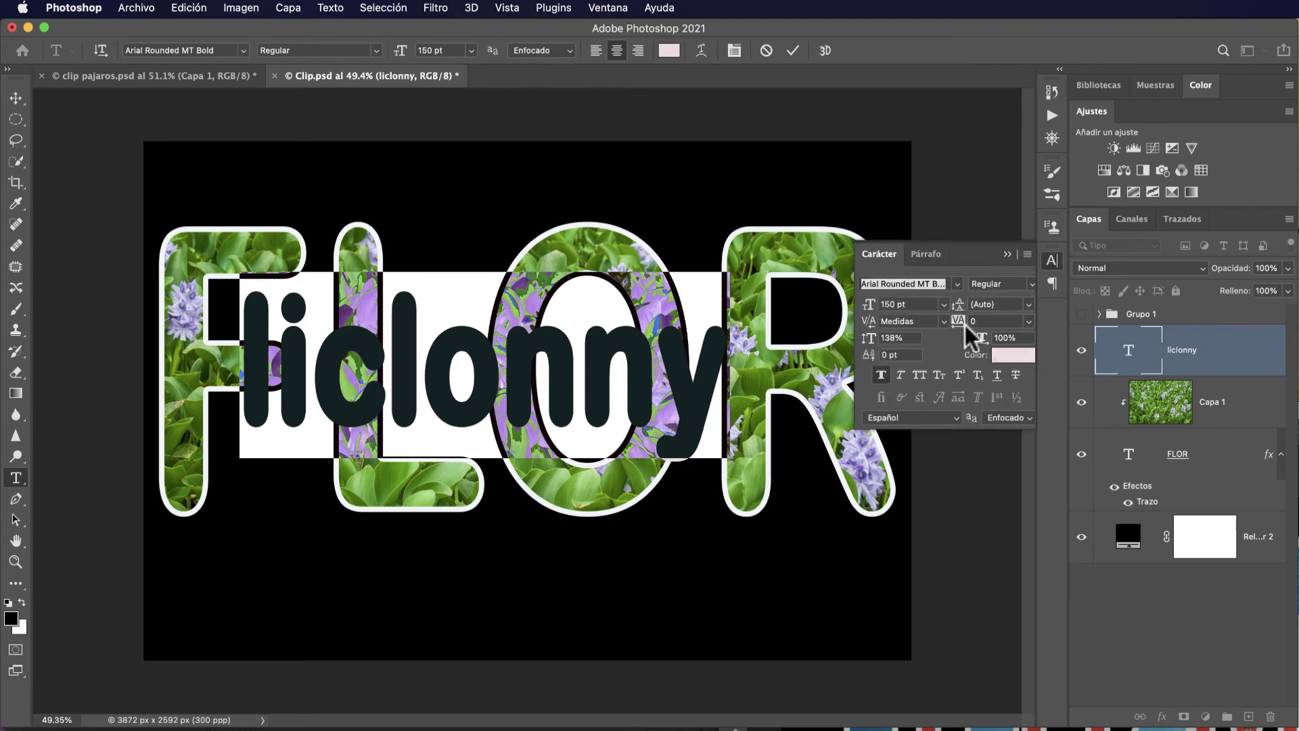
pyautogui.moveTo(959, 323)
pyautogui.mouseDown()
pyautogui.moveTo(975, 332)
pyautogui.moveTo(968, 319)
pyautogui.mouseUp()
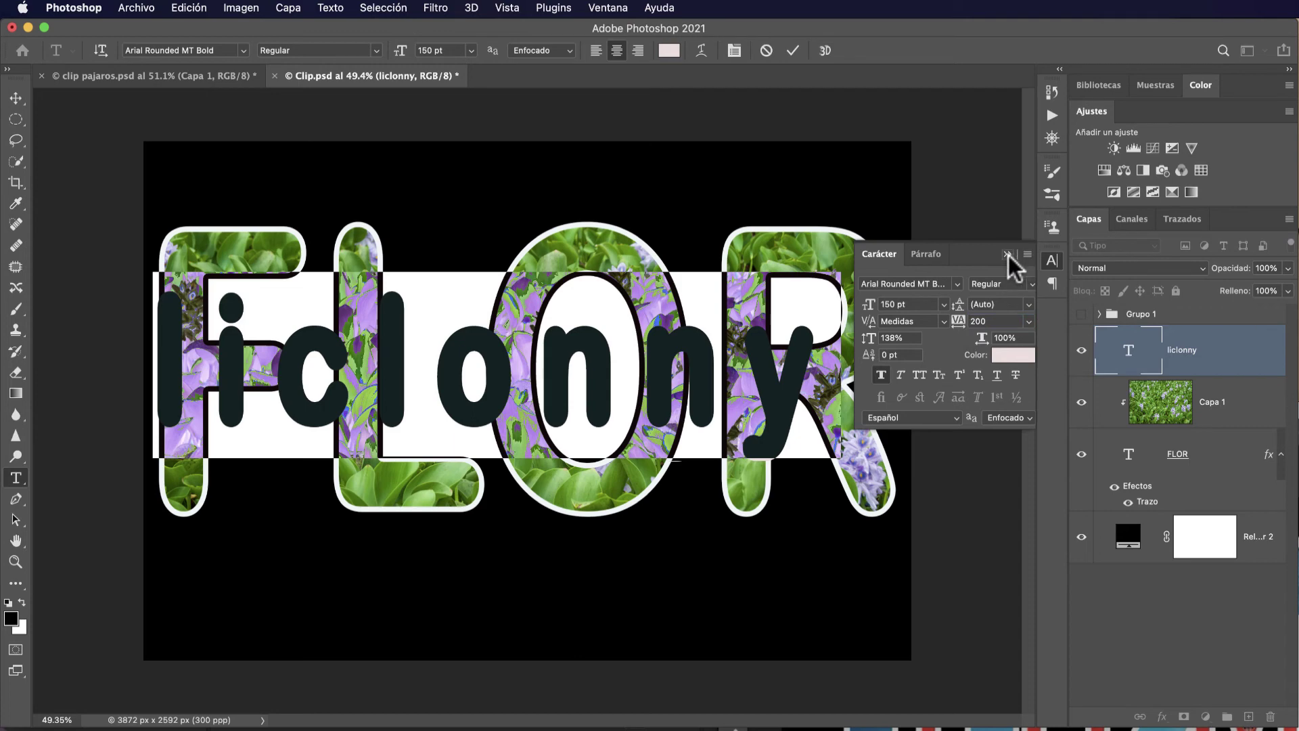
pyautogui.click(1008, 254)
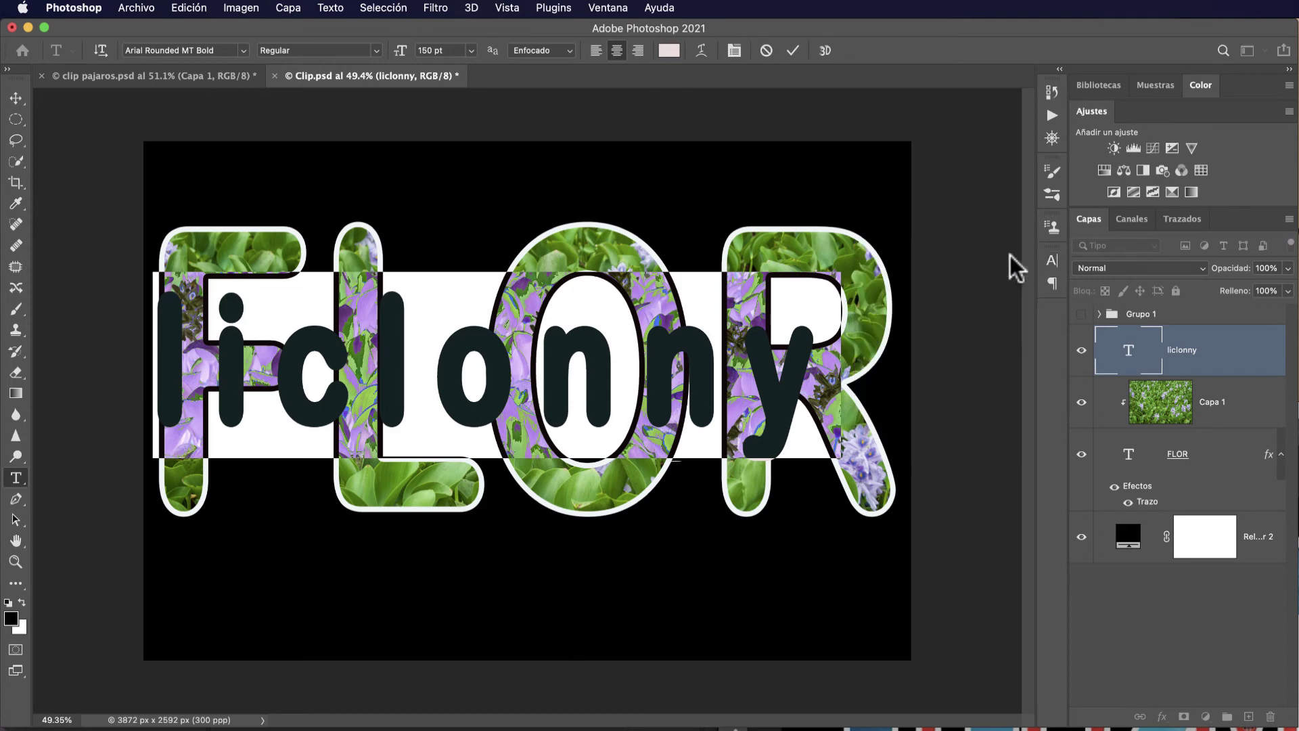
pyautogui.click(794, 52)
pyautogui.press('v')
pyautogui.moveTo(651, 347); pyautogui.dragTo(684, 345)
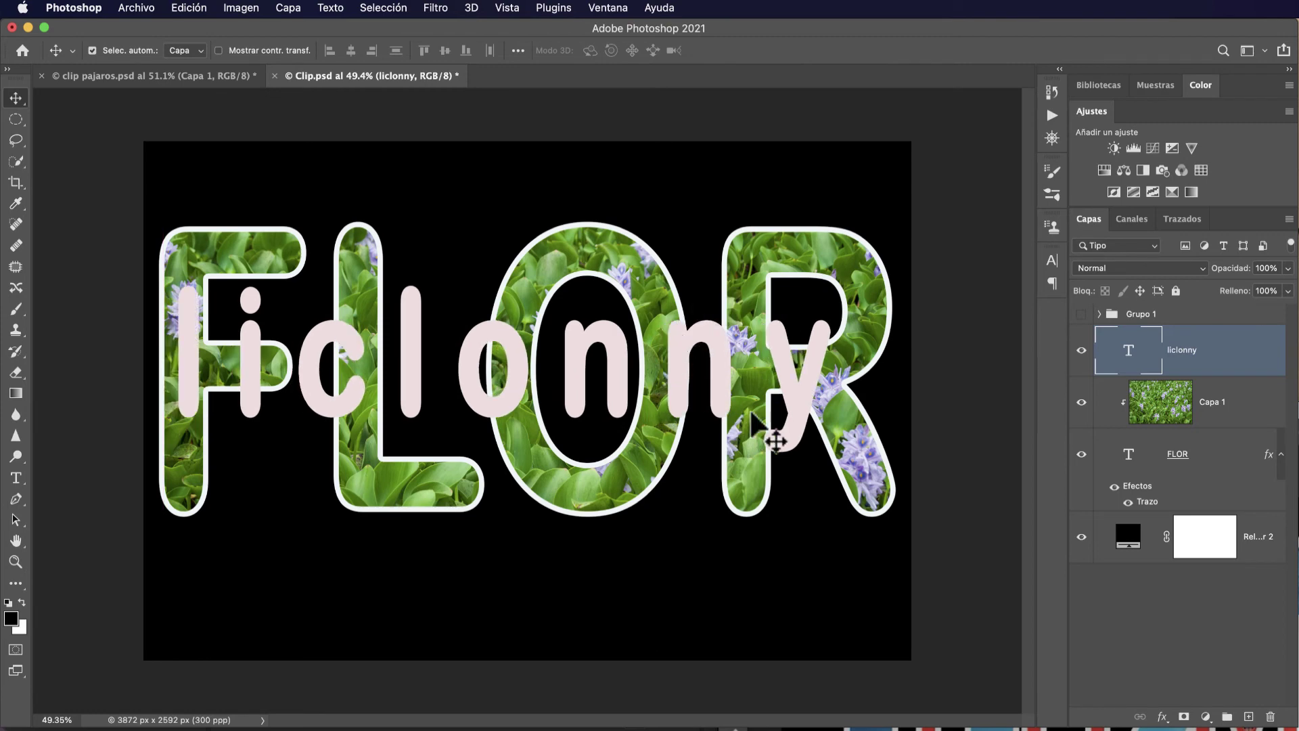
# Recolour the liclonny text from pale pink to red #ee1414
pyautogui.doubleClick(1149, 366)
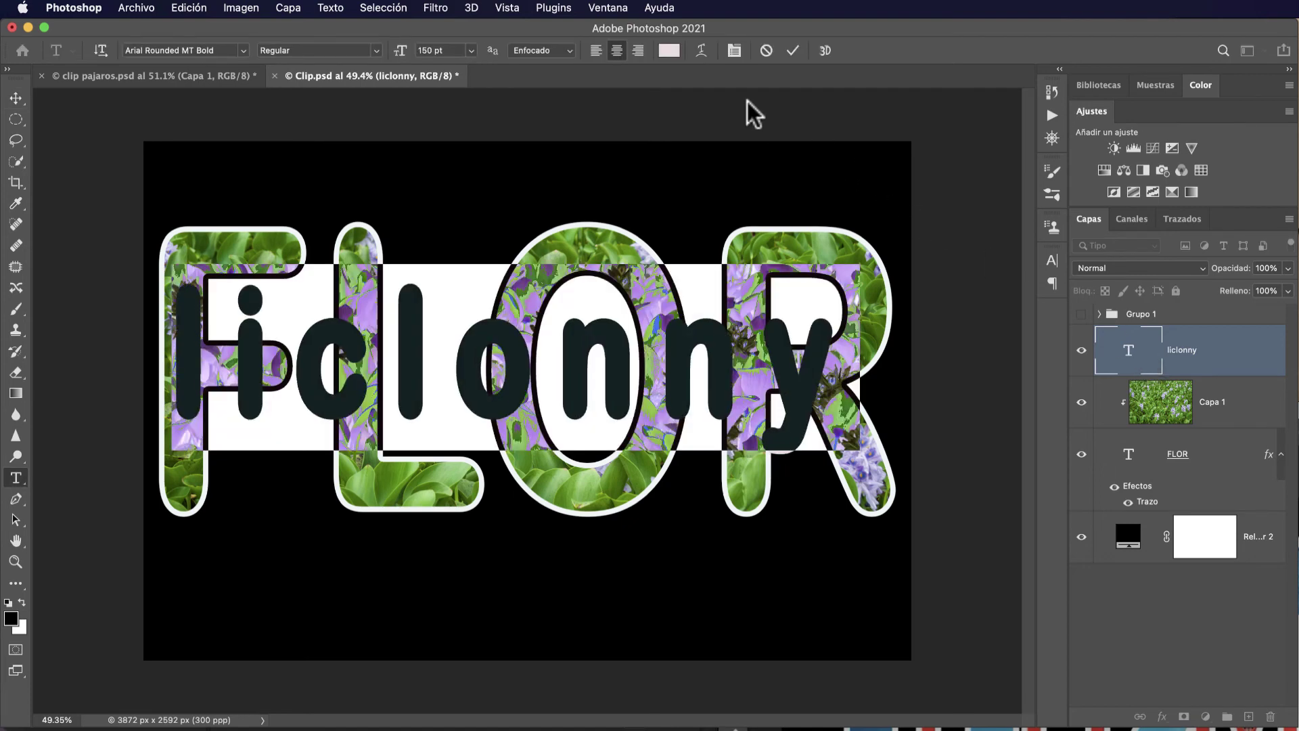
pyautogui.click(667, 50)
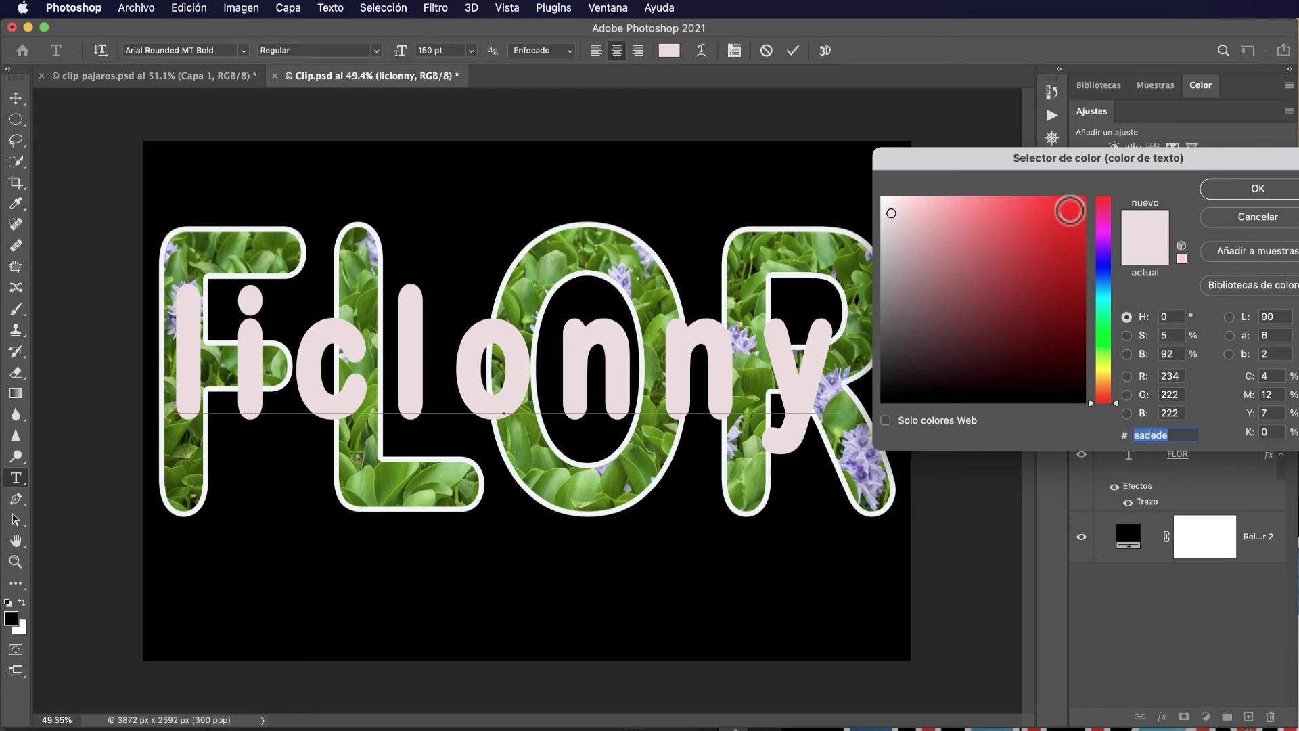
pyautogui.click(1069, 211)
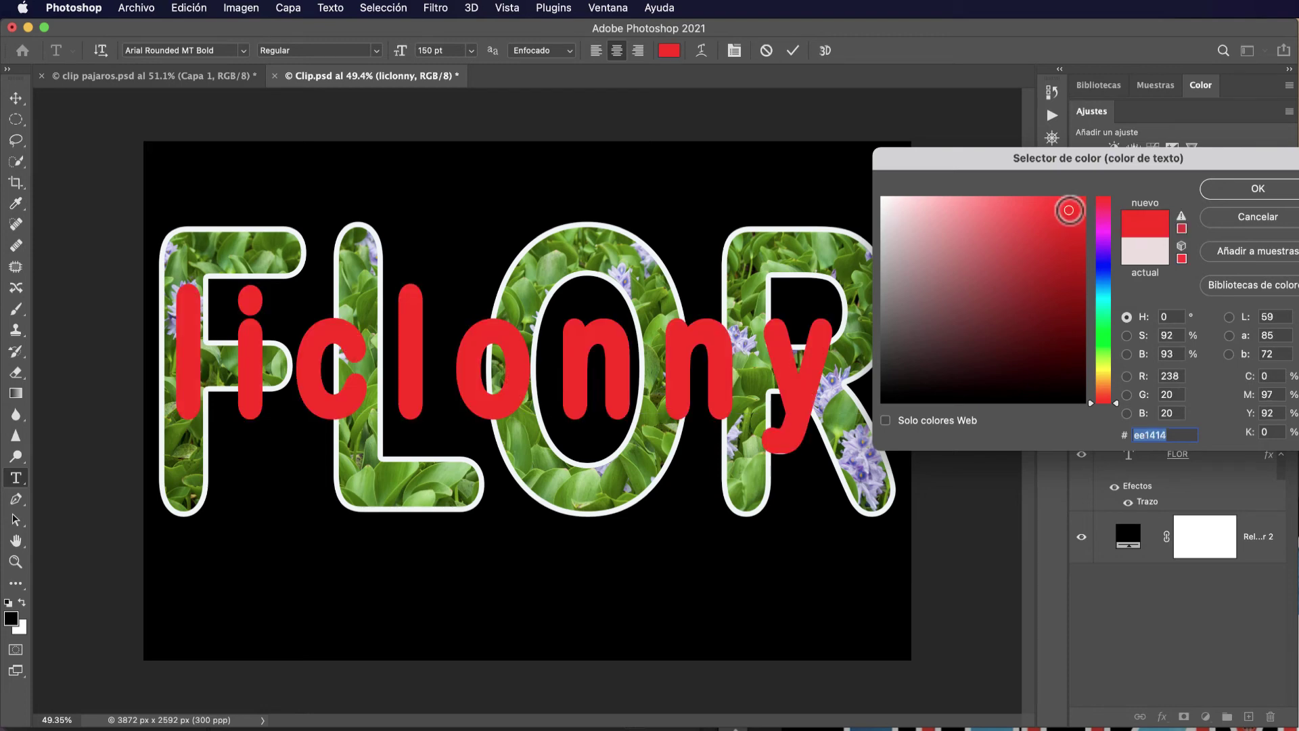
pyautogui.click(1236, 191)
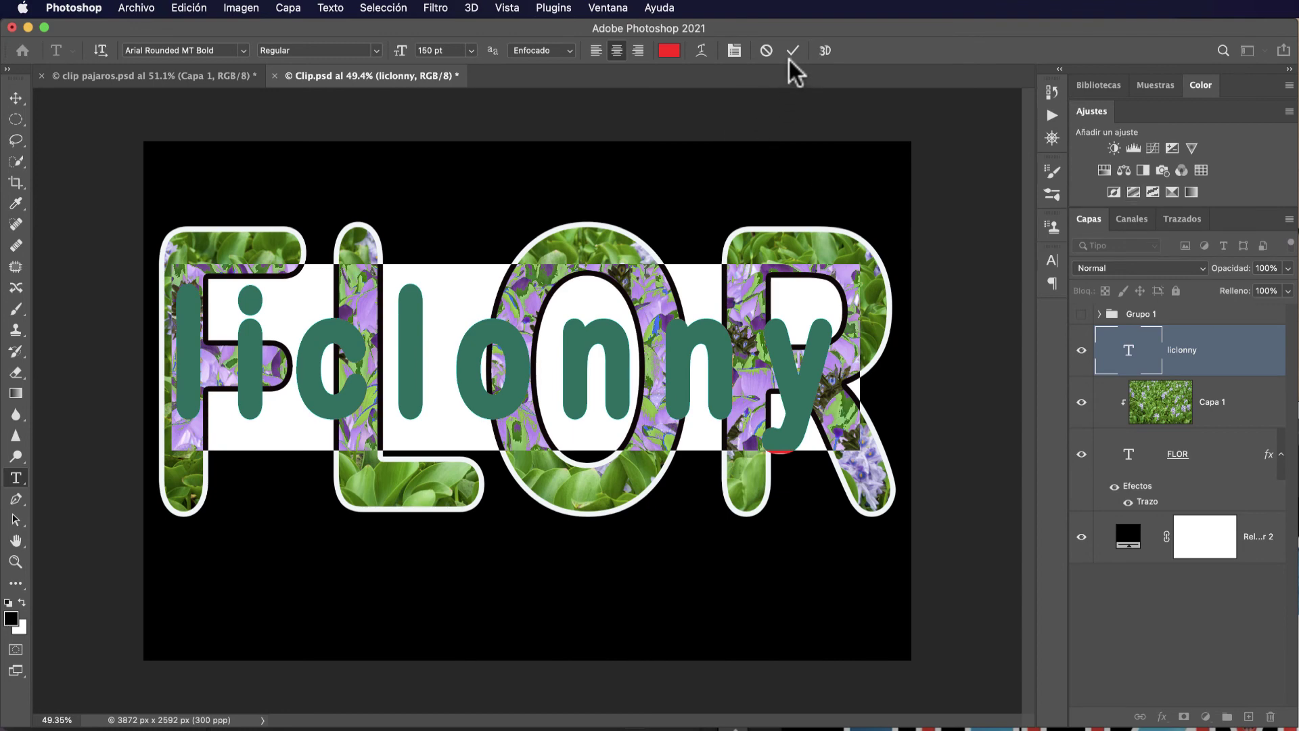
pyautogui.click(790, 55)
pyautogui.press('v')
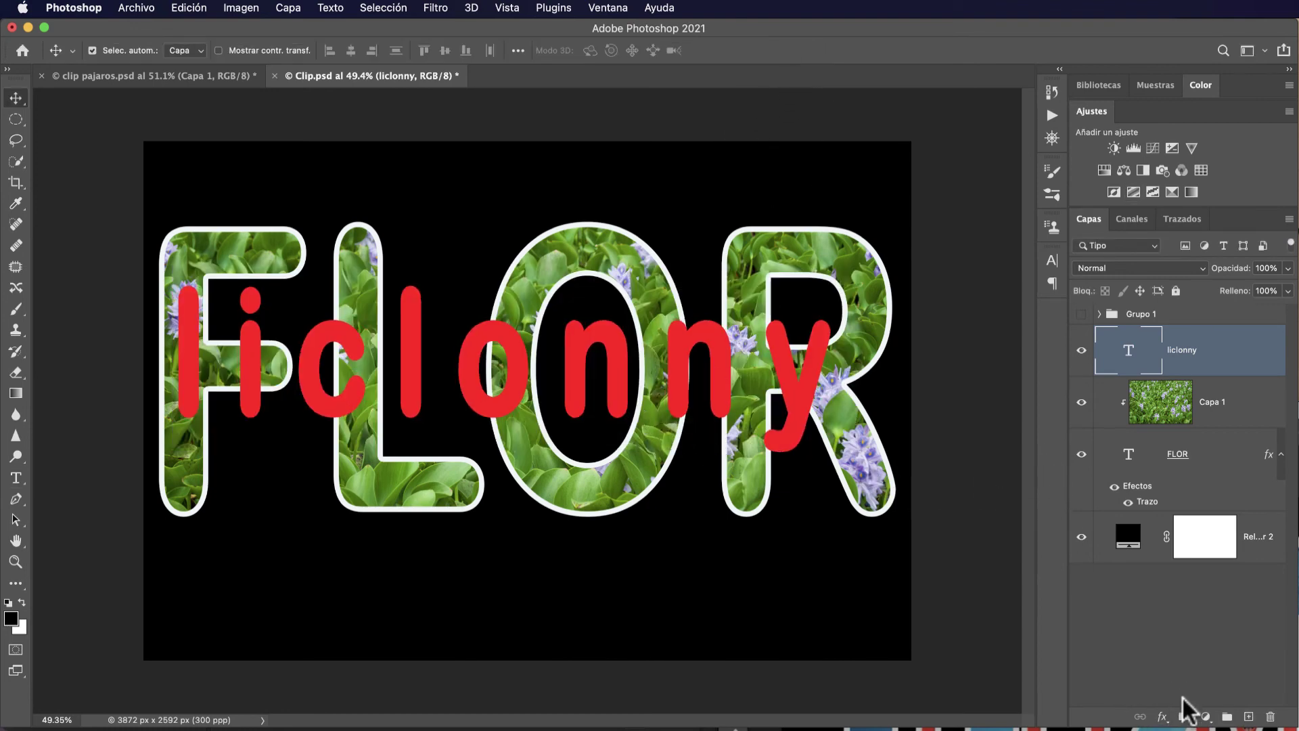
# Add a white Trazo (stroke) layer effect to the red liclonny text
pyautogui.click(1165, 718)
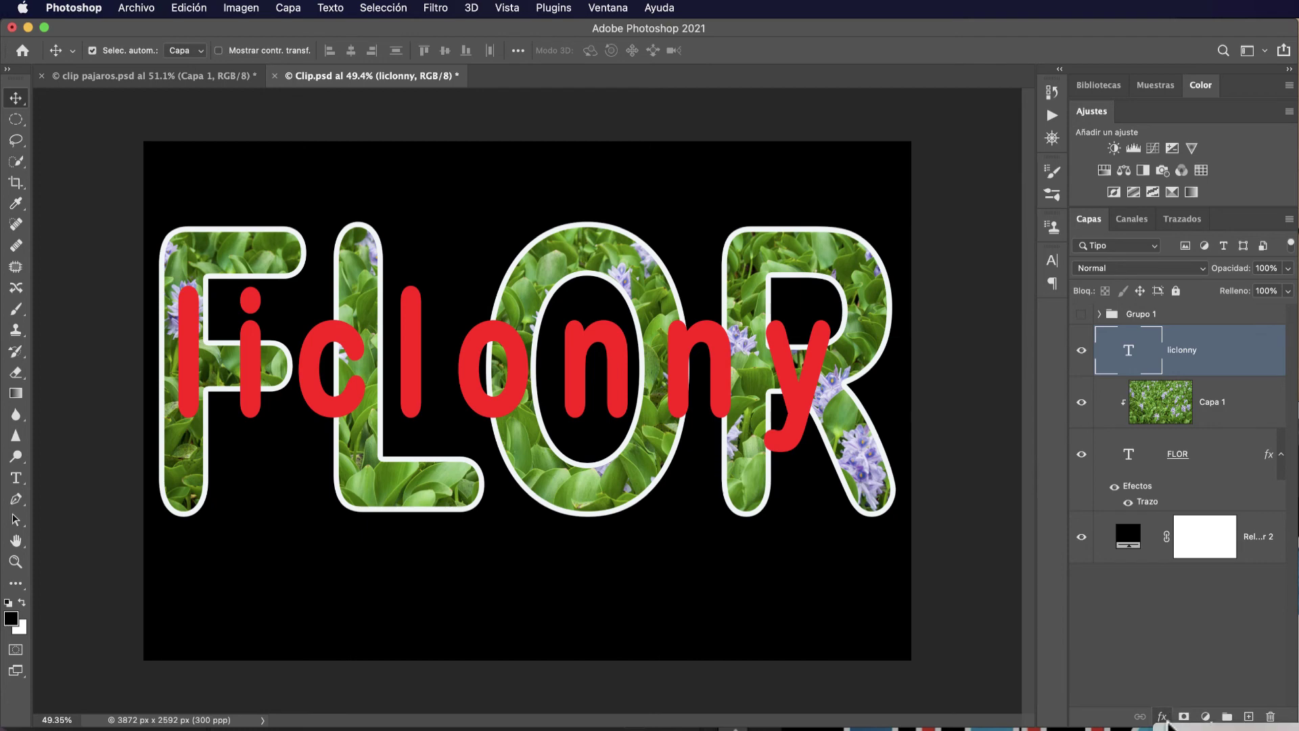
pyautogui.click(1191, 726)
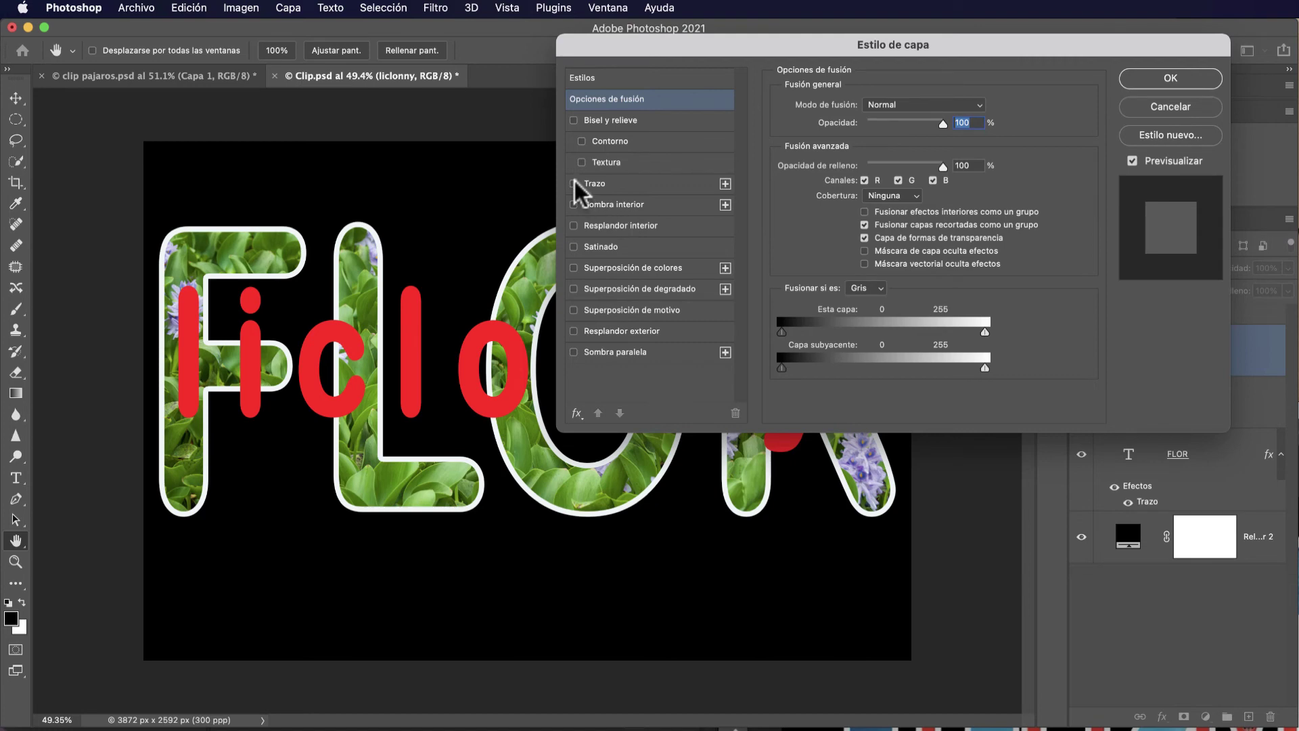
pyautogui.click(575, 183)
pyautogui.moveTo(909, 44)
pyautogui.mouseDown()
pyautogui.moveTo(1018, 71)
pyautogui.moveTo(521, 724)
pyautogui.mouseUp()
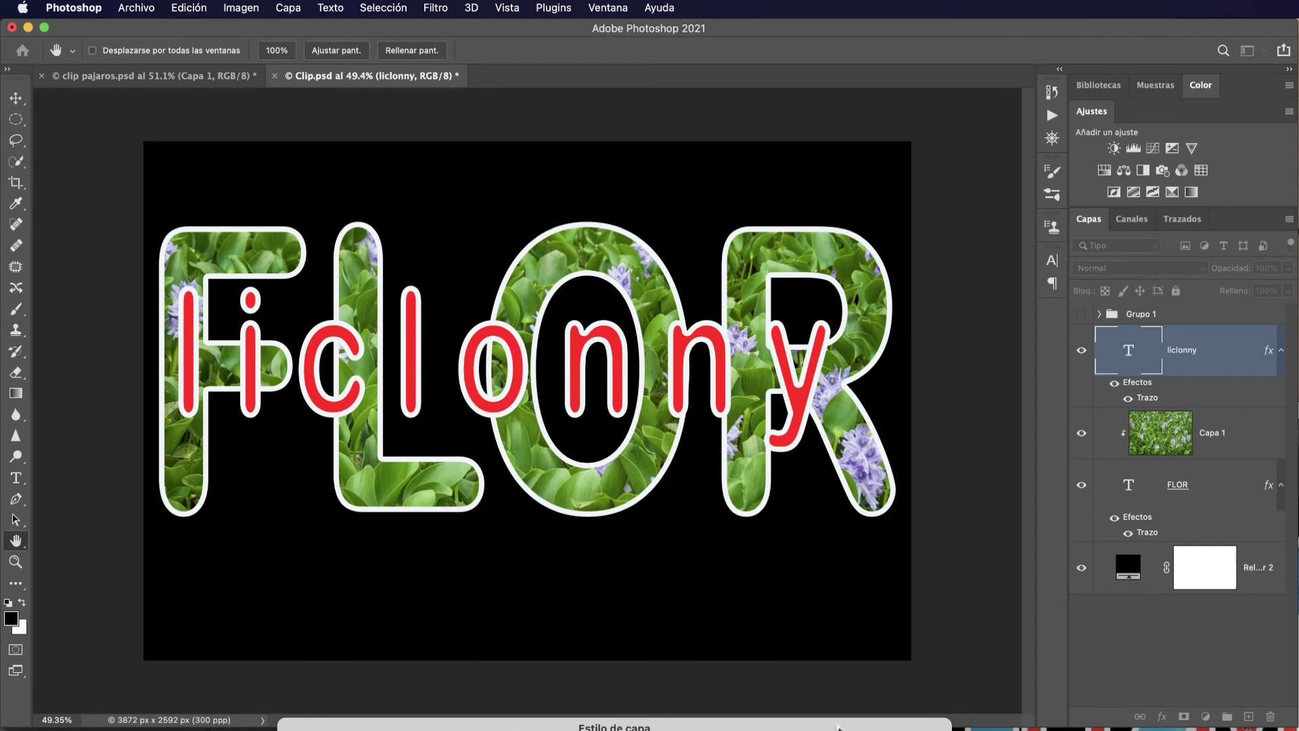
pyautogui.moveTo(837, 727); pyautogui.dragTo(1001, 273)
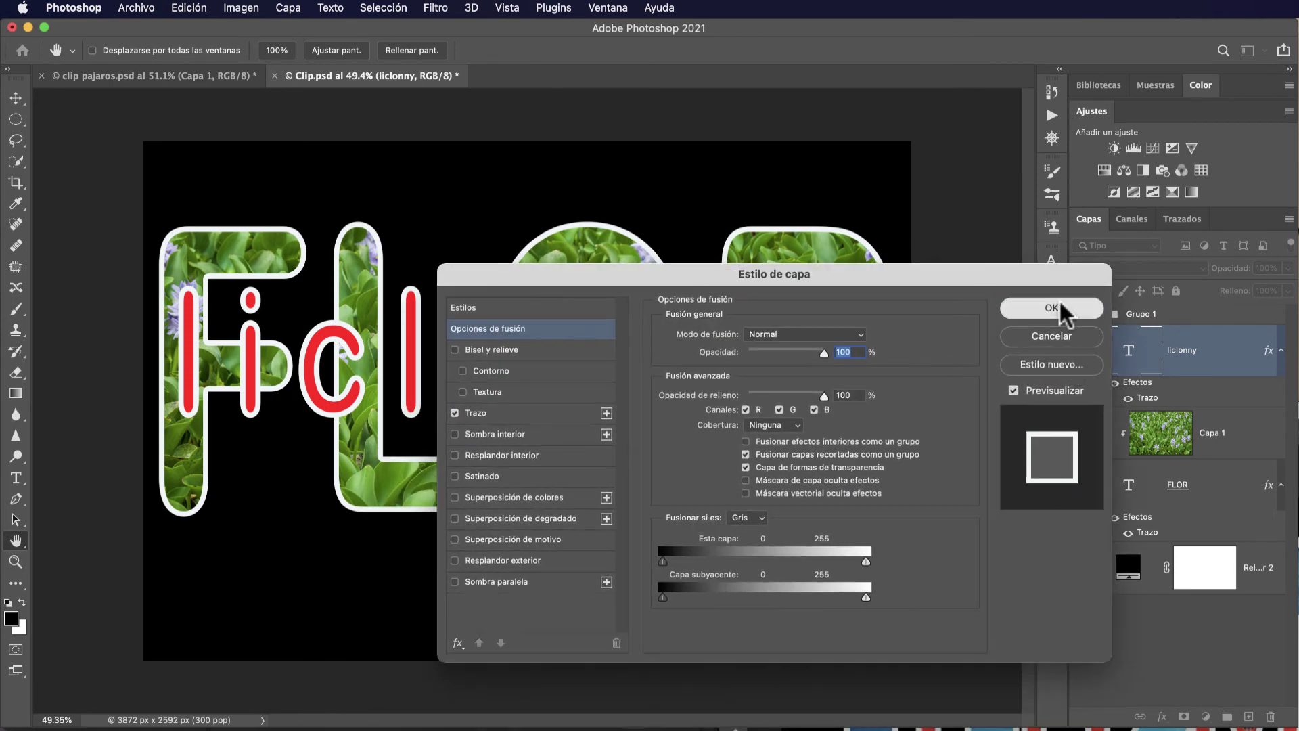
pyautogui.click(1056, 308)
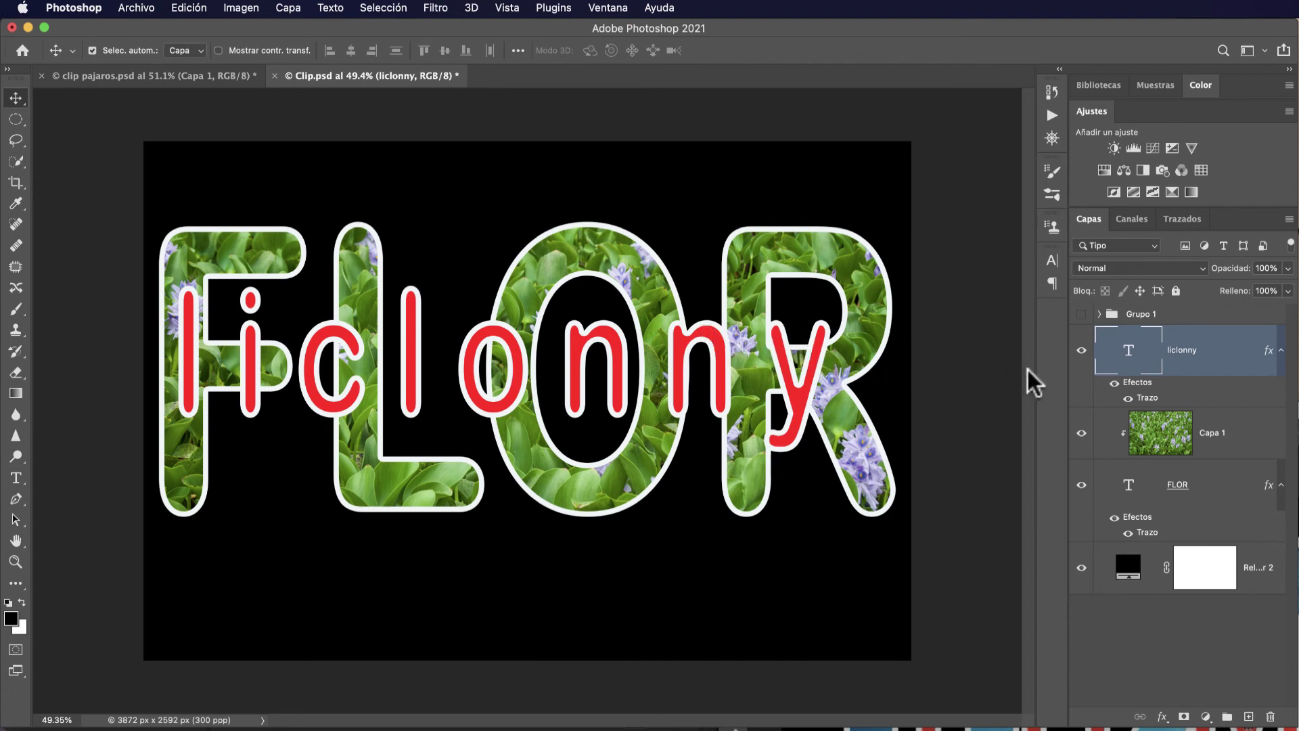
# Change the liclonny Trazo stroke colour from white to a pale lavender
pyautogui.doubleClick(1137, 383)
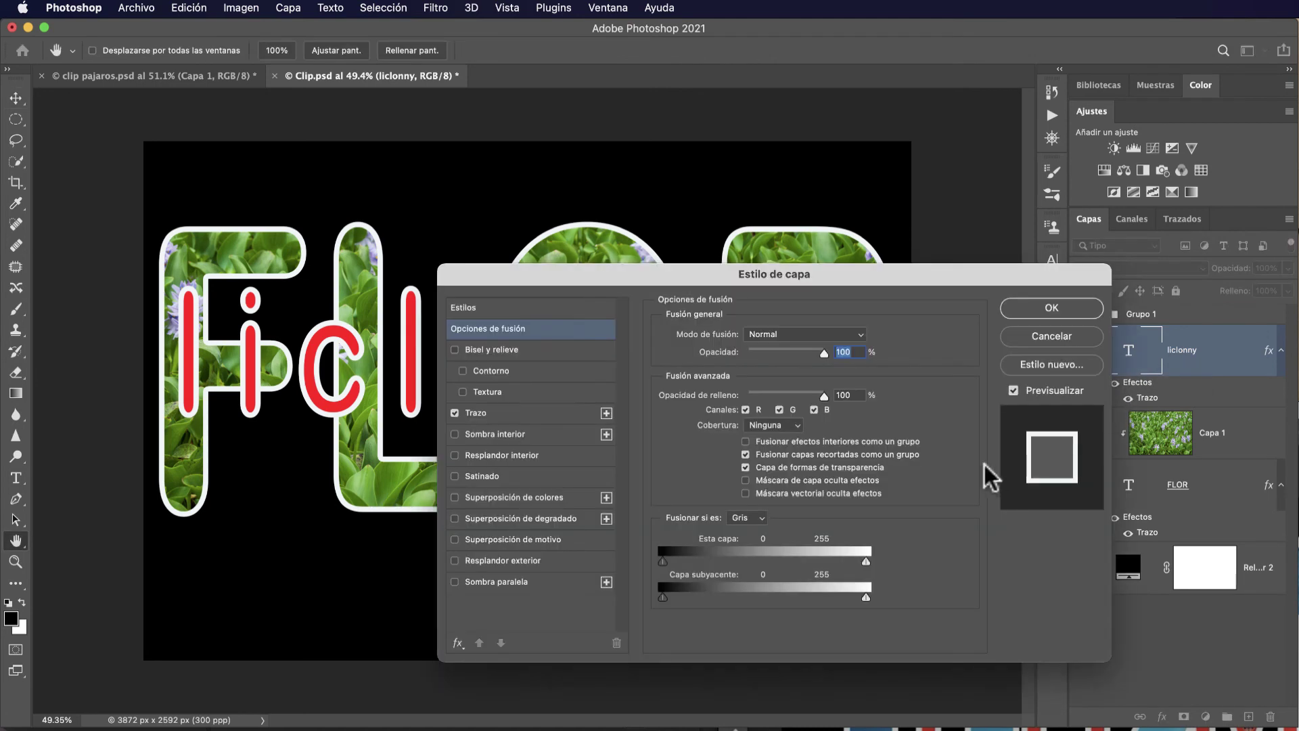
pyautogui.click(488, 414)
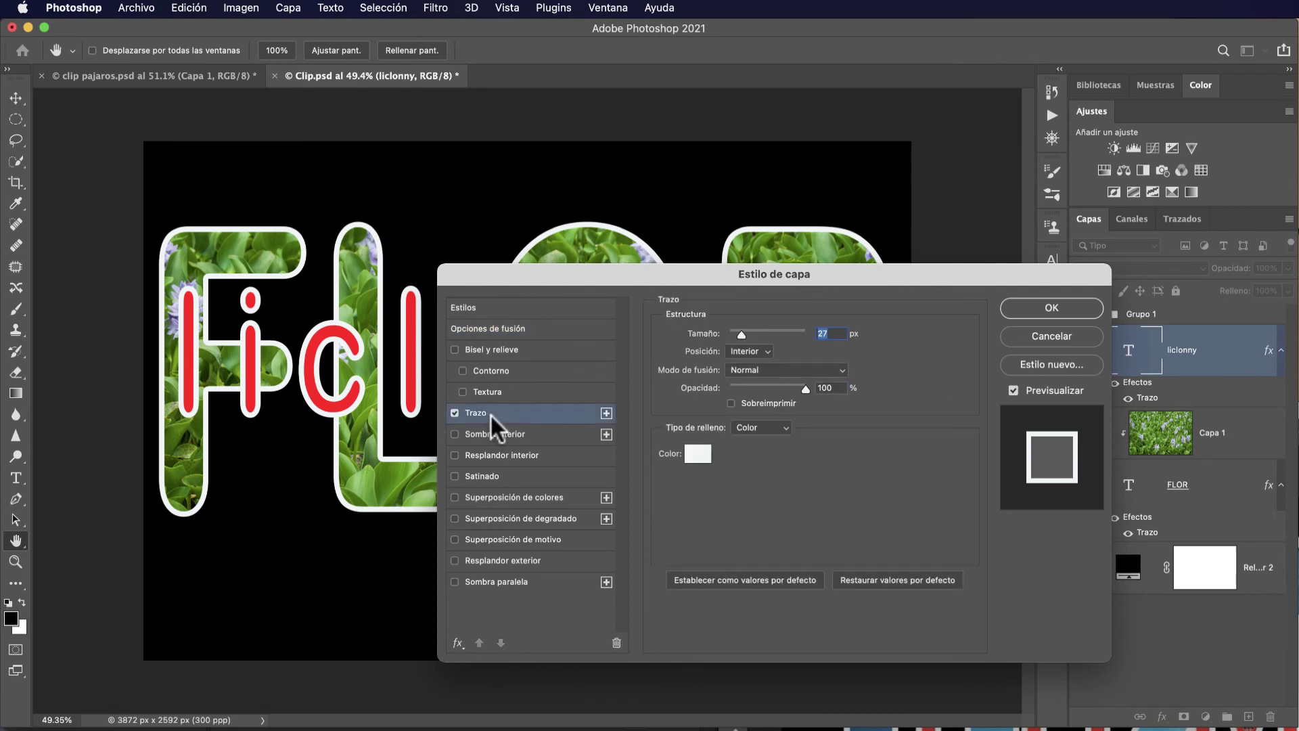
pyautogui.click(696, 453)
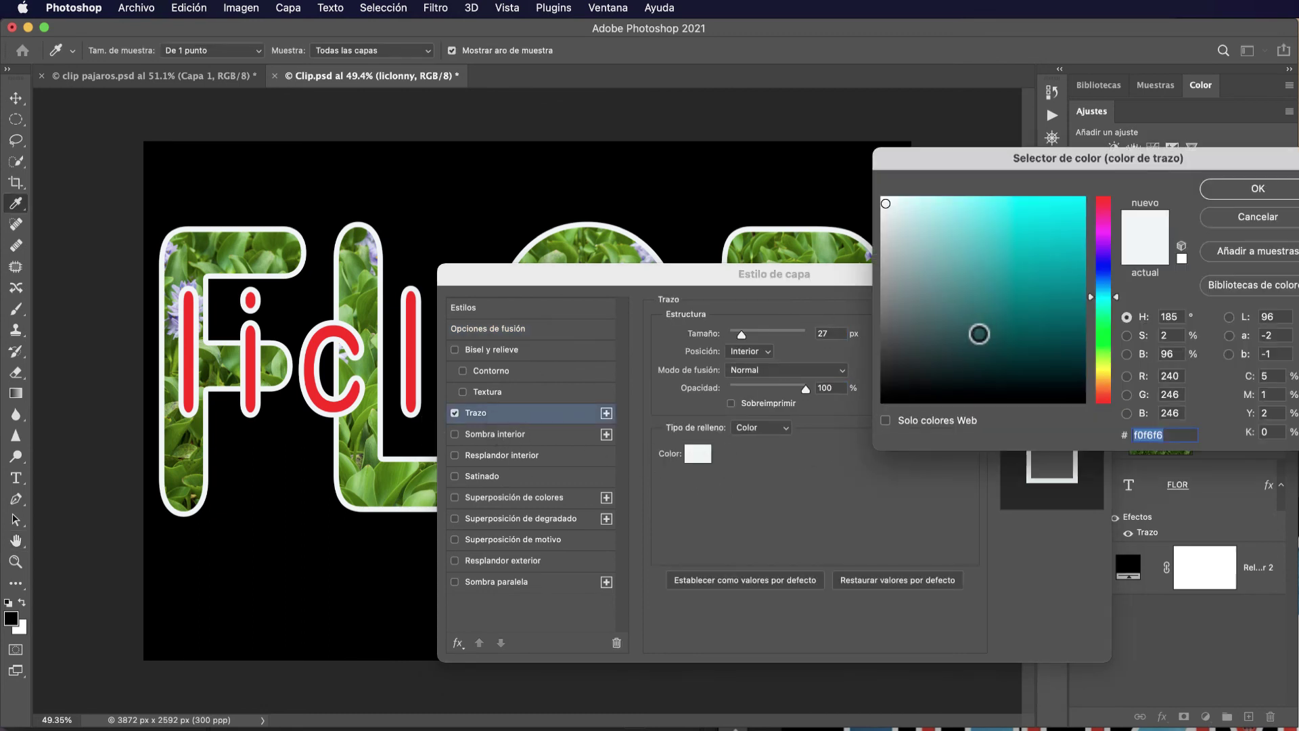
pyautogui.click(979, 333)
pyautogui.moveTo(978, 333)
pyautogui.mouseDown()
pyautogui.moveTo(992, 290)
pyautogui.moveTo(936, 240)
pyautogui.mouseUp()
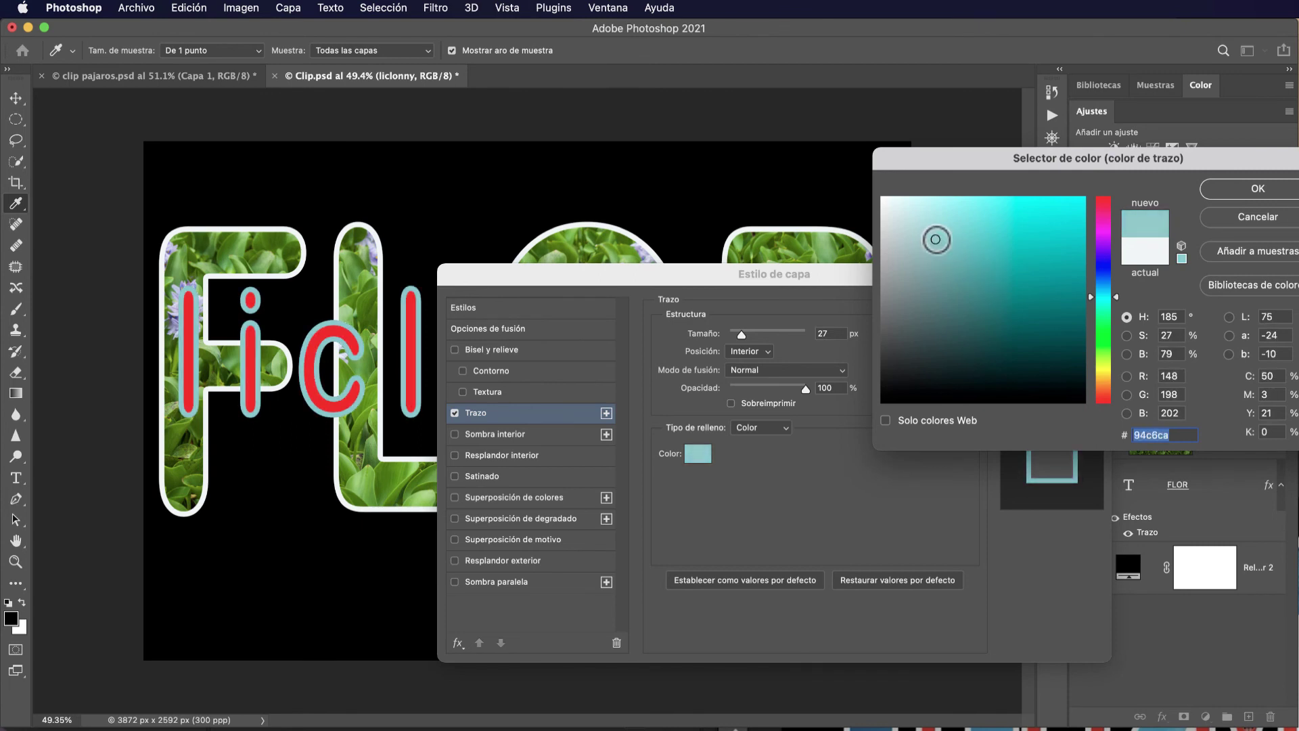
pyautogui.click(1099, 344)
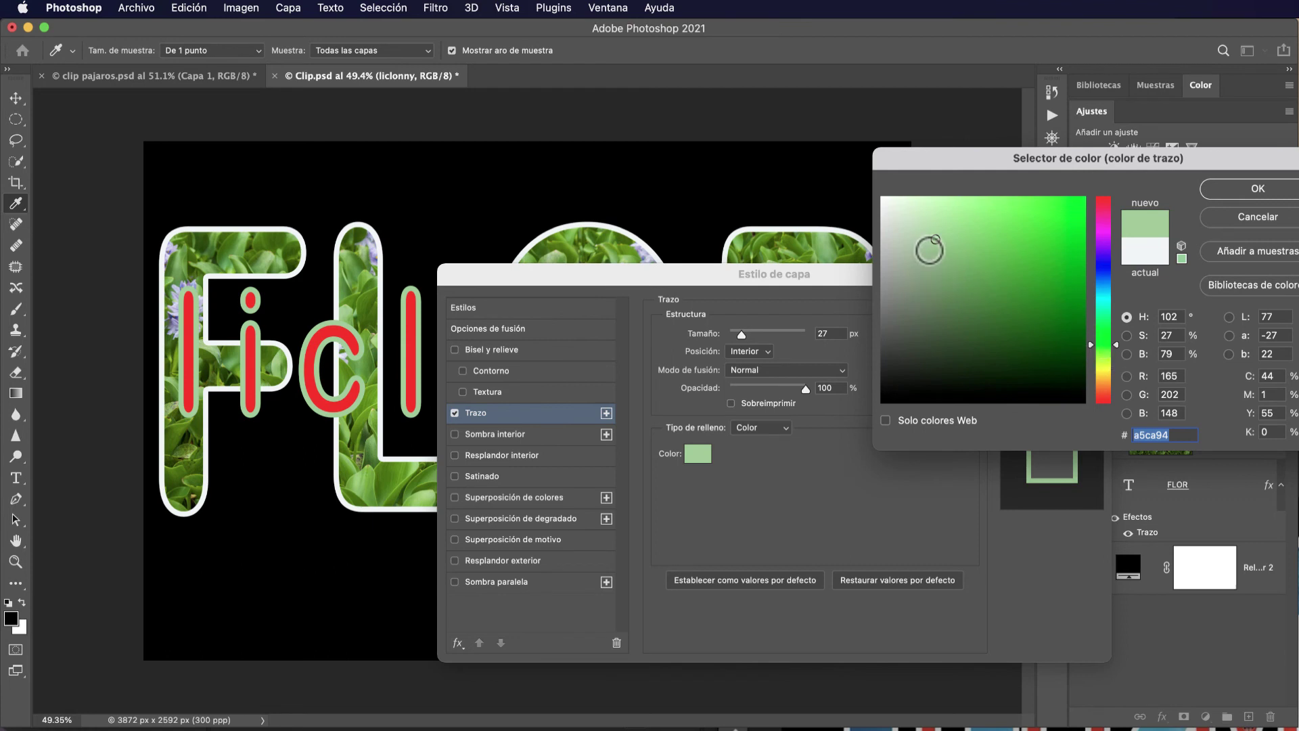
pyautogui.moveTo(936, 275); pyautogui.dragTo(923, 281)
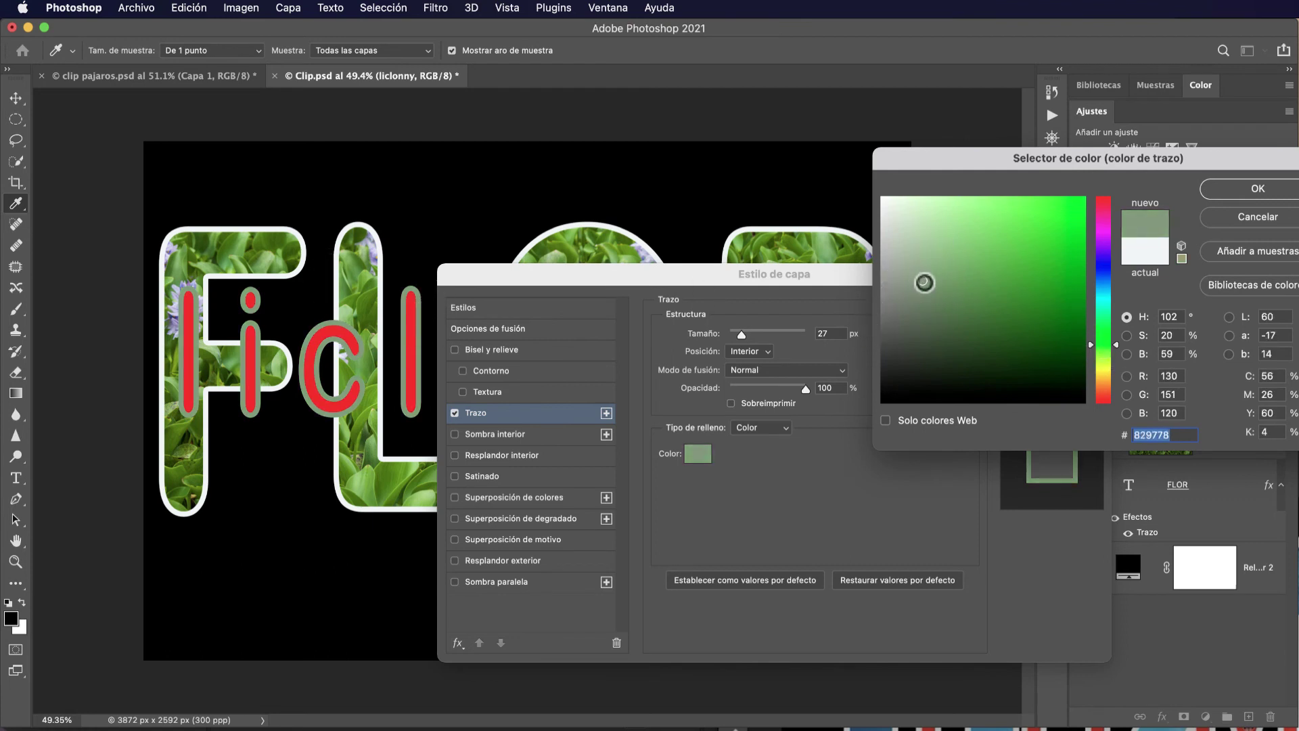
pyautogui.moveTo(925, 282); pyautogui.dragTo(927, 224)
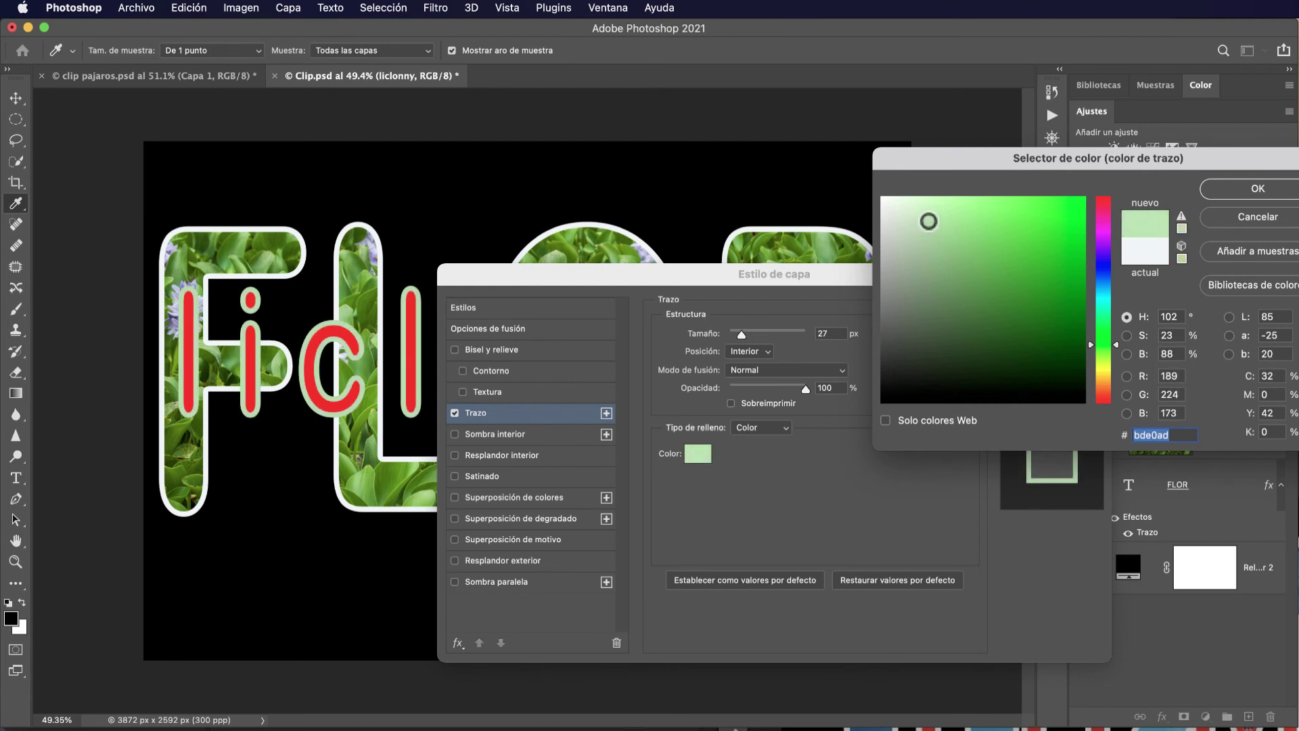
pyautogui.click(1098, 266)
pyautogui.moveTo(910, 225); pyautogui.dragTo(928, 224)
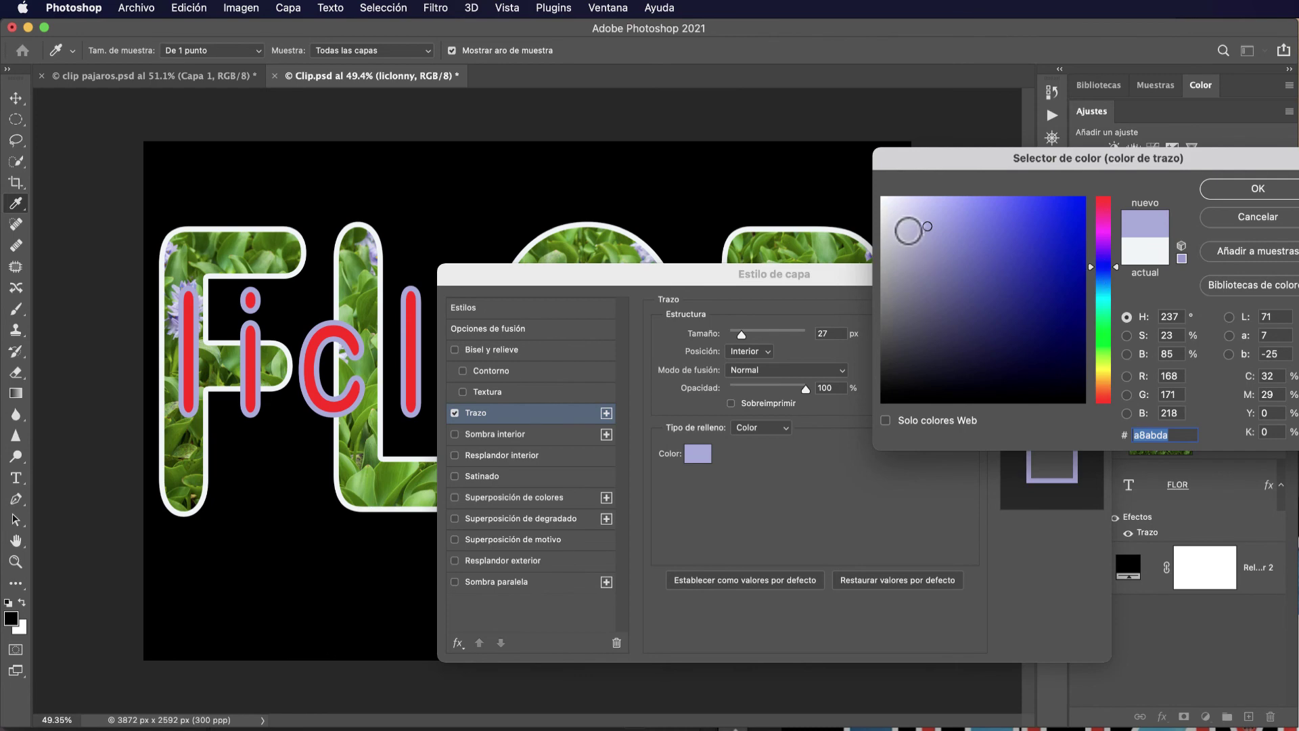
pyautogui.click(1258, 188)
pyautogui.click(1057, 305)
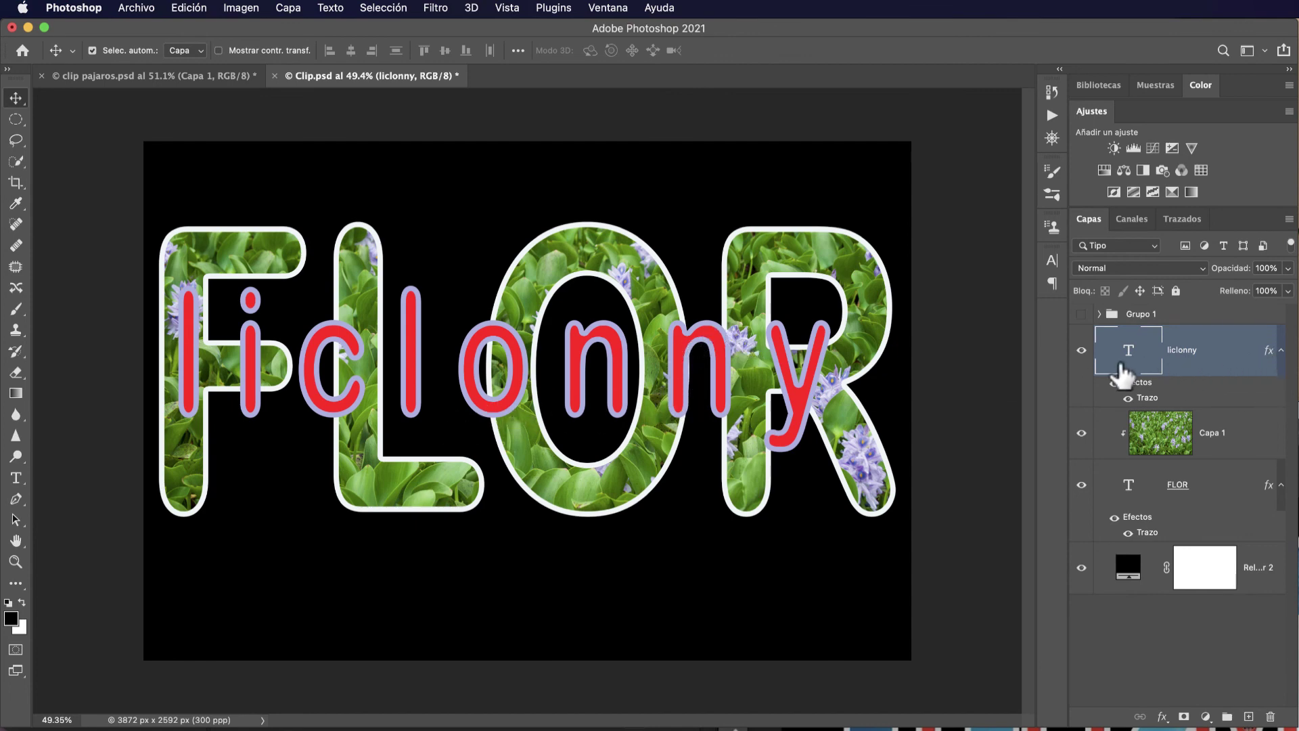
# Set the liclonny layer's Relleno (fill) to 0% so only its outlines remain
pyautogui.click(1288, 291)
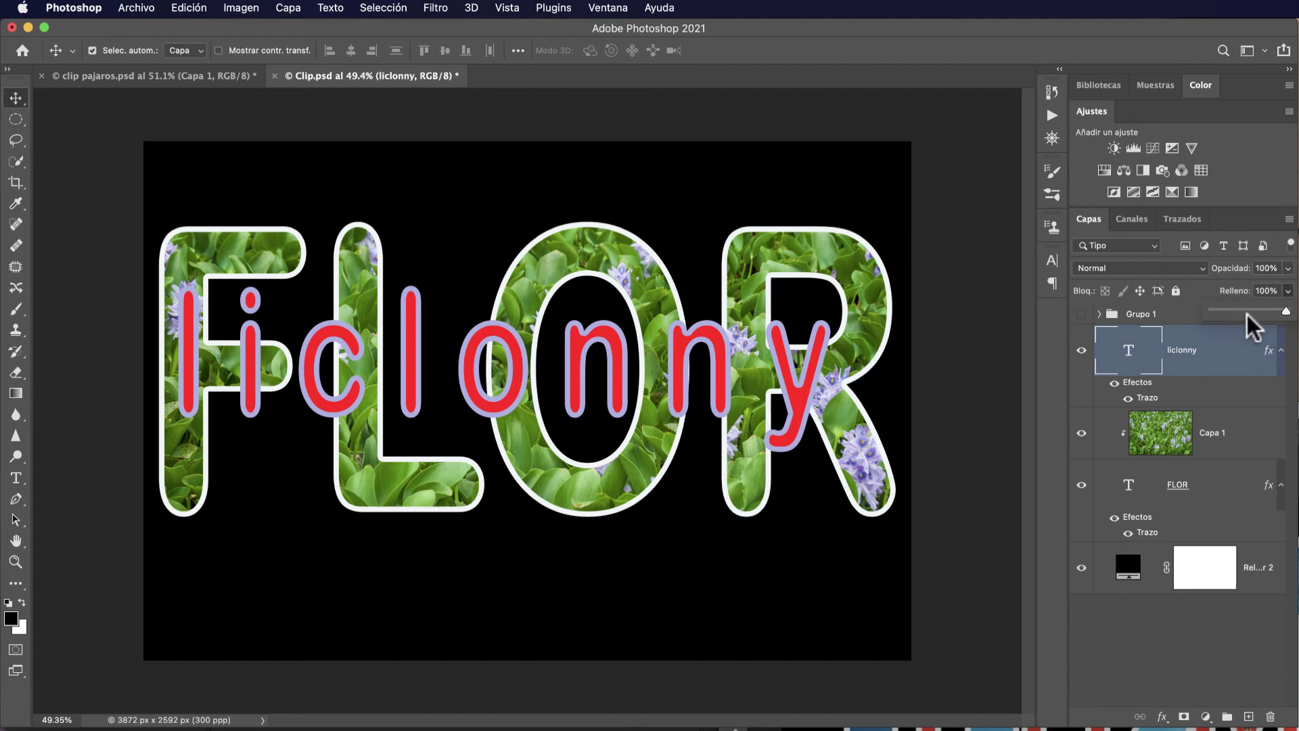
pyautogui.moveTo(1286, 312); pyautogui.dragTo(1203, 312)
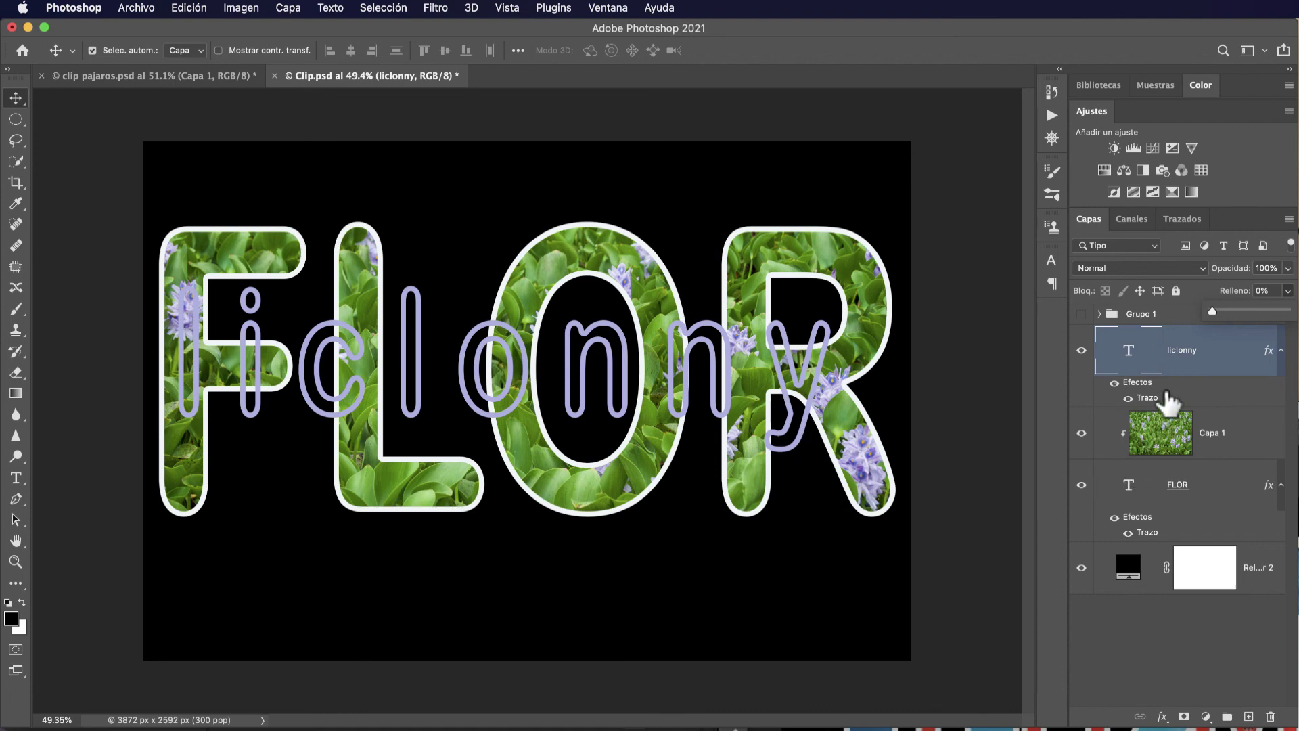
pyautogui.click(1144, 364)
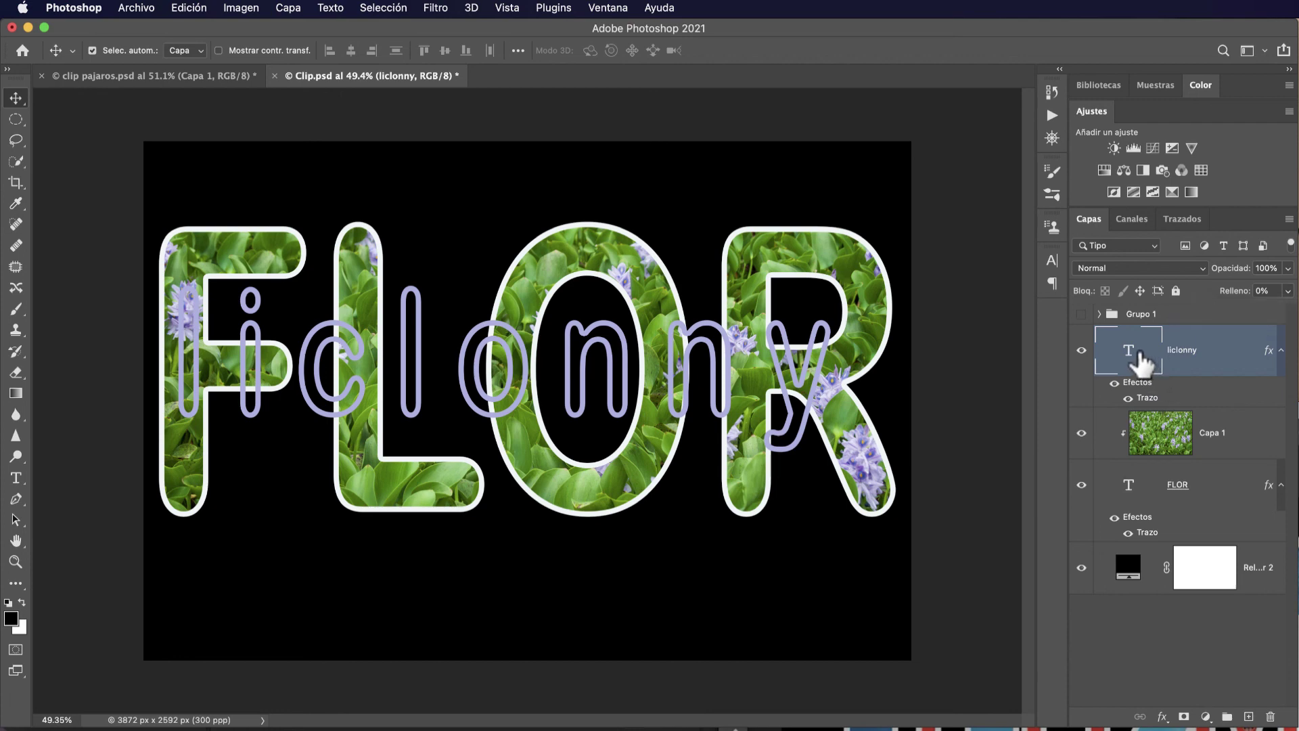
# Recolour the hollow liclonny Trazo stroke from lavender to a vivid crimson
pyautogui.doubleClick(1144, 398)
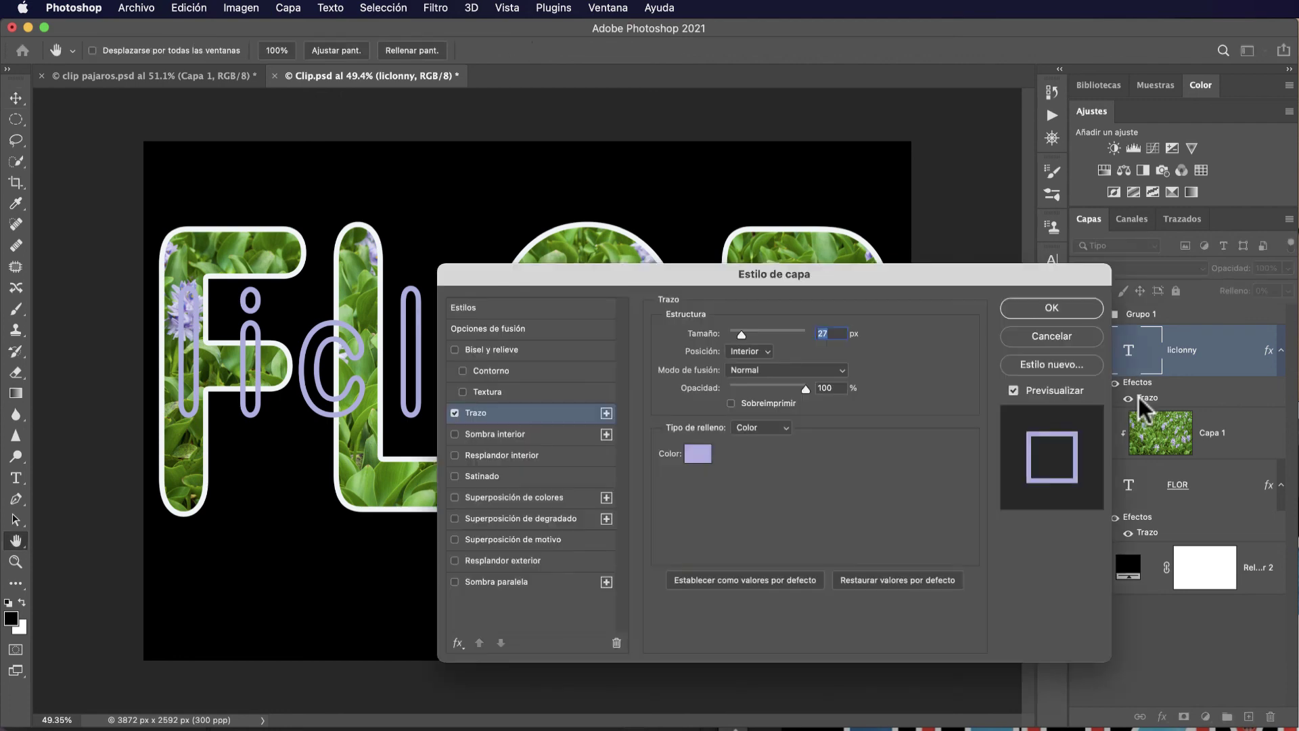
pyautogui.click(698, 453)
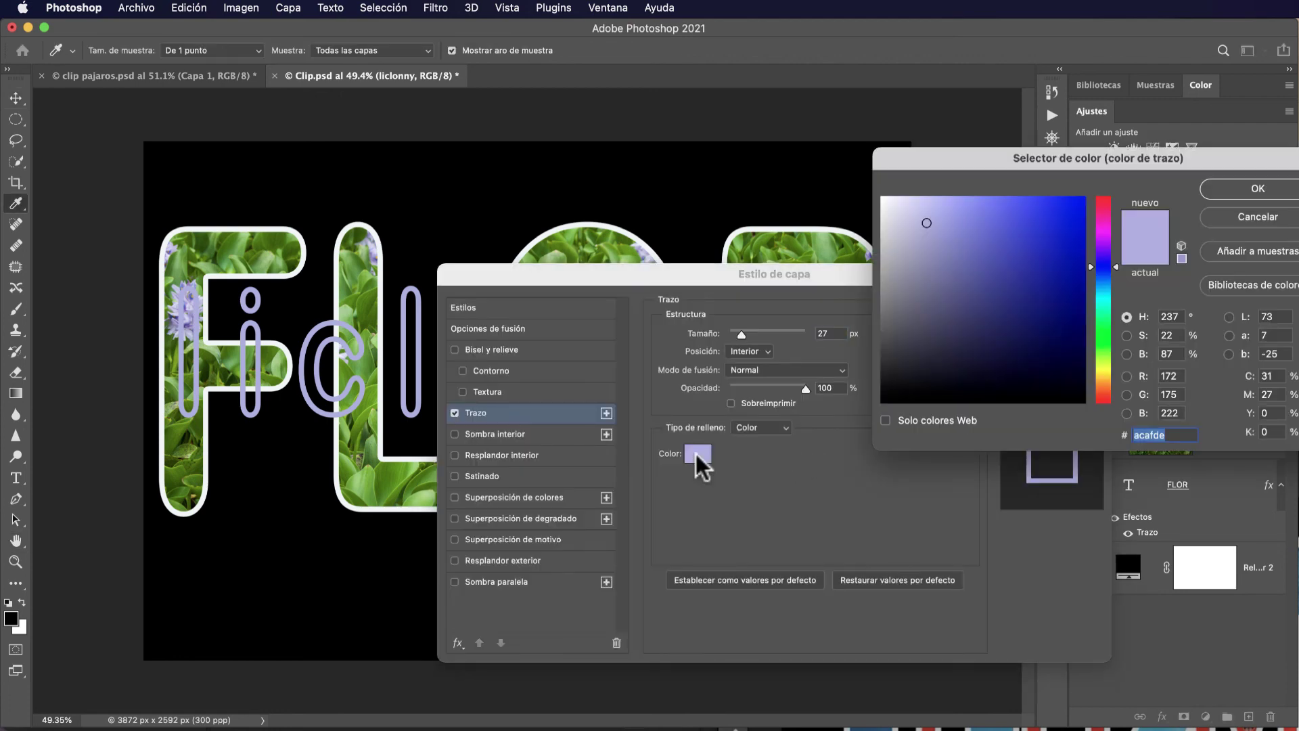
pyautogui.click(1099, 372)
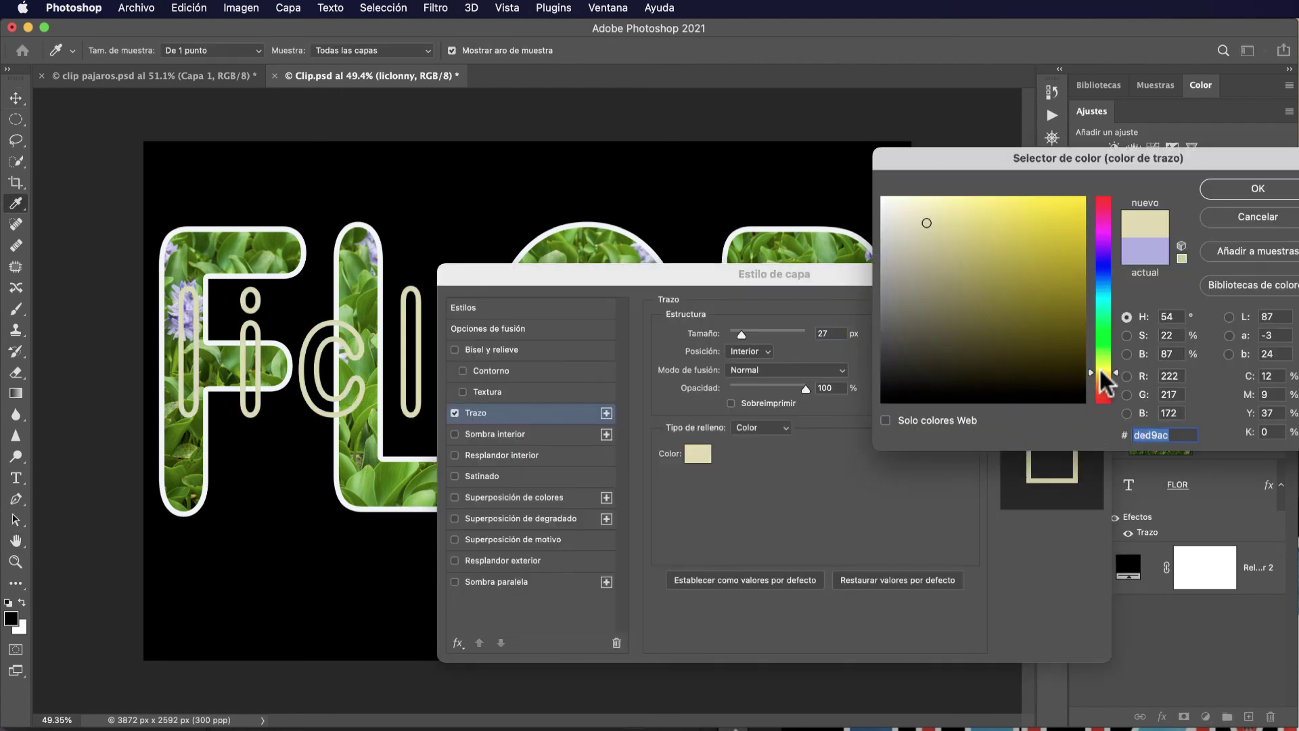
pyautogui.moveTo(549, 275)
pyautogui.mouseDown()
pyautogui.moveTo(794, 224)
pyautogui.moveTo(799, 139)
pyautogui.moveTo(706, 144)
pyautogui.mouseUp()
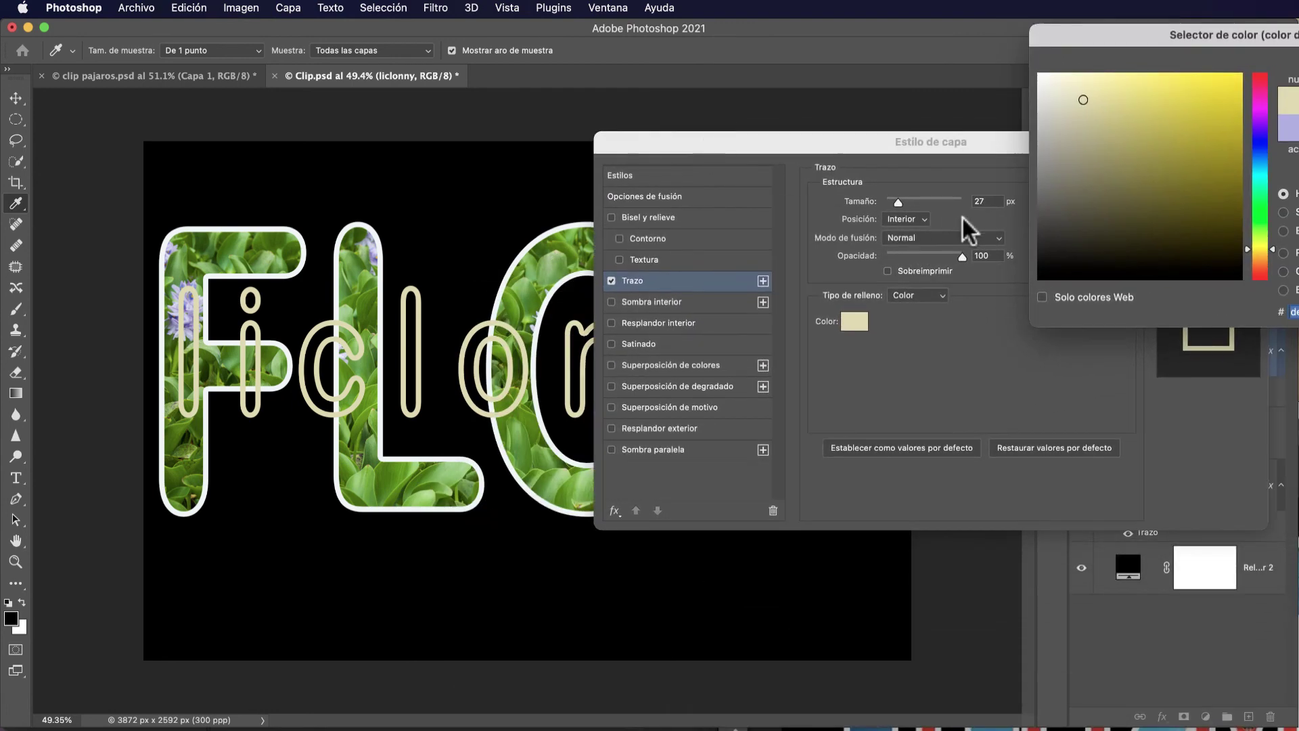
pyautogui.click(1260, 215)
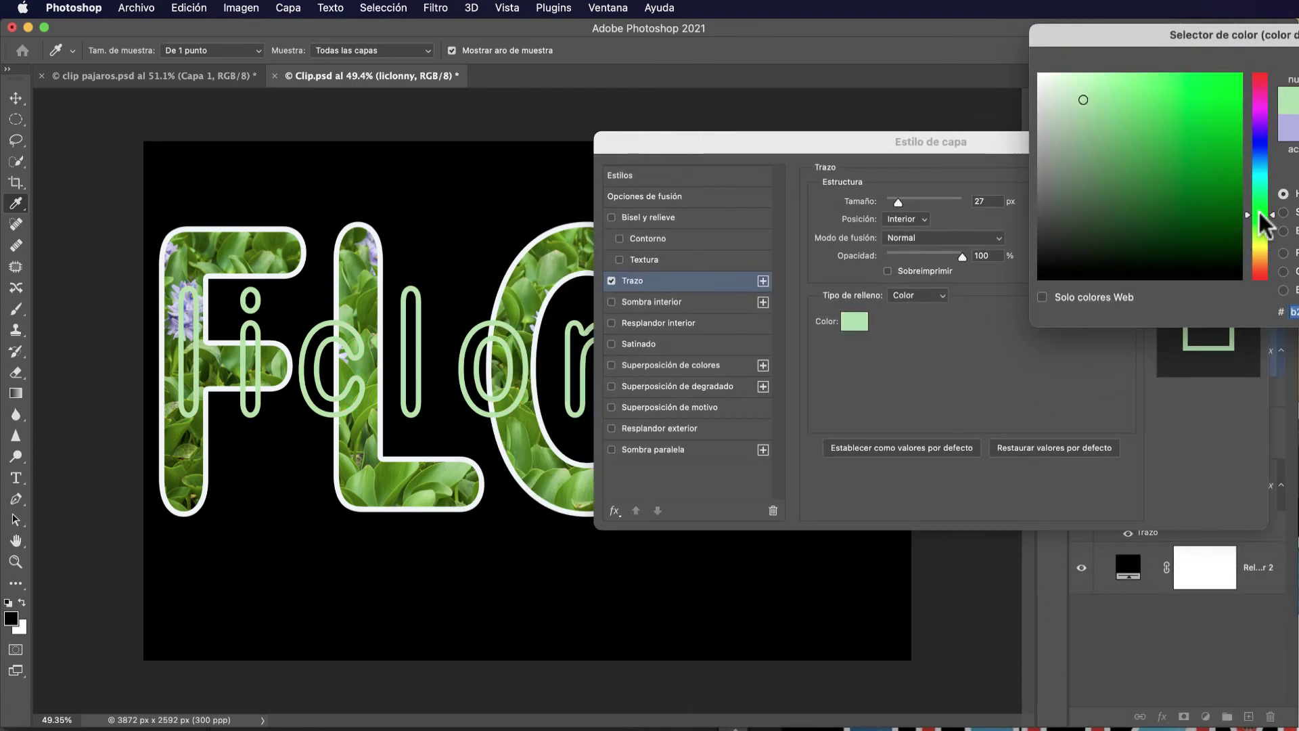
pyautogui.click(1261, 188)
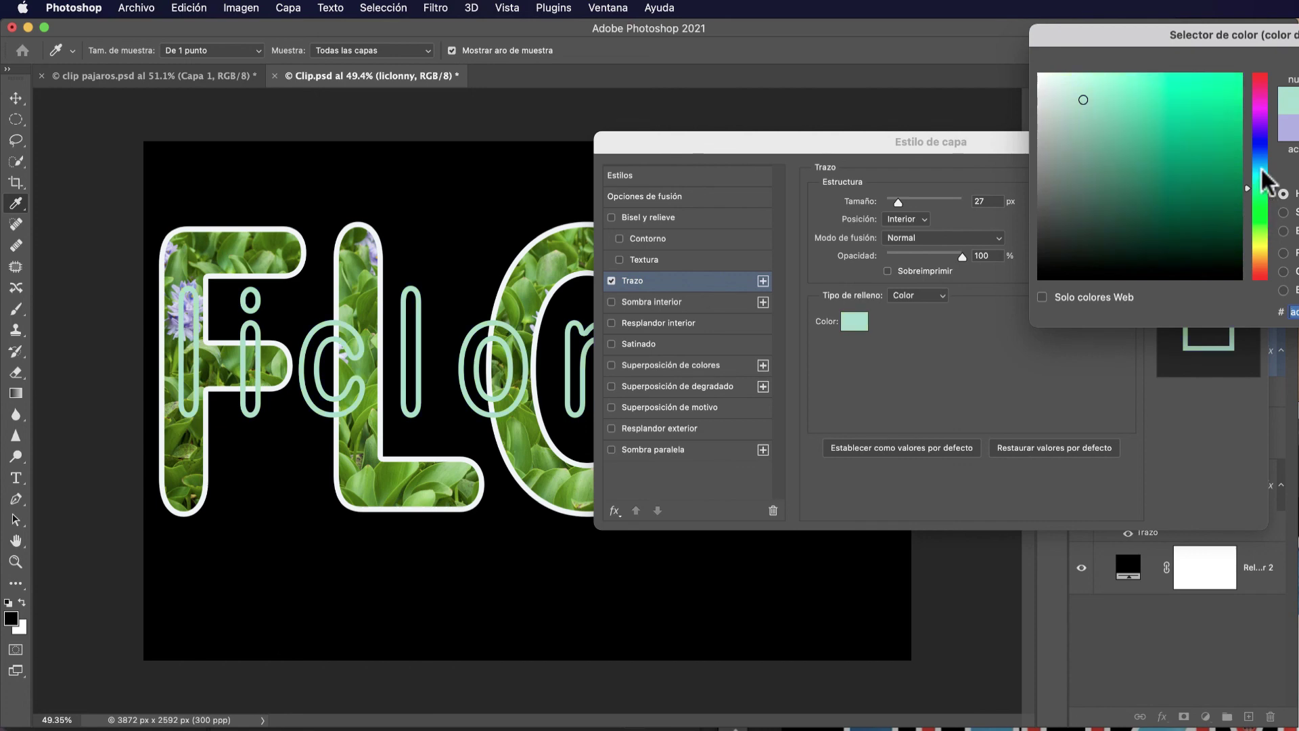
pyautogui.click(1260, 144)
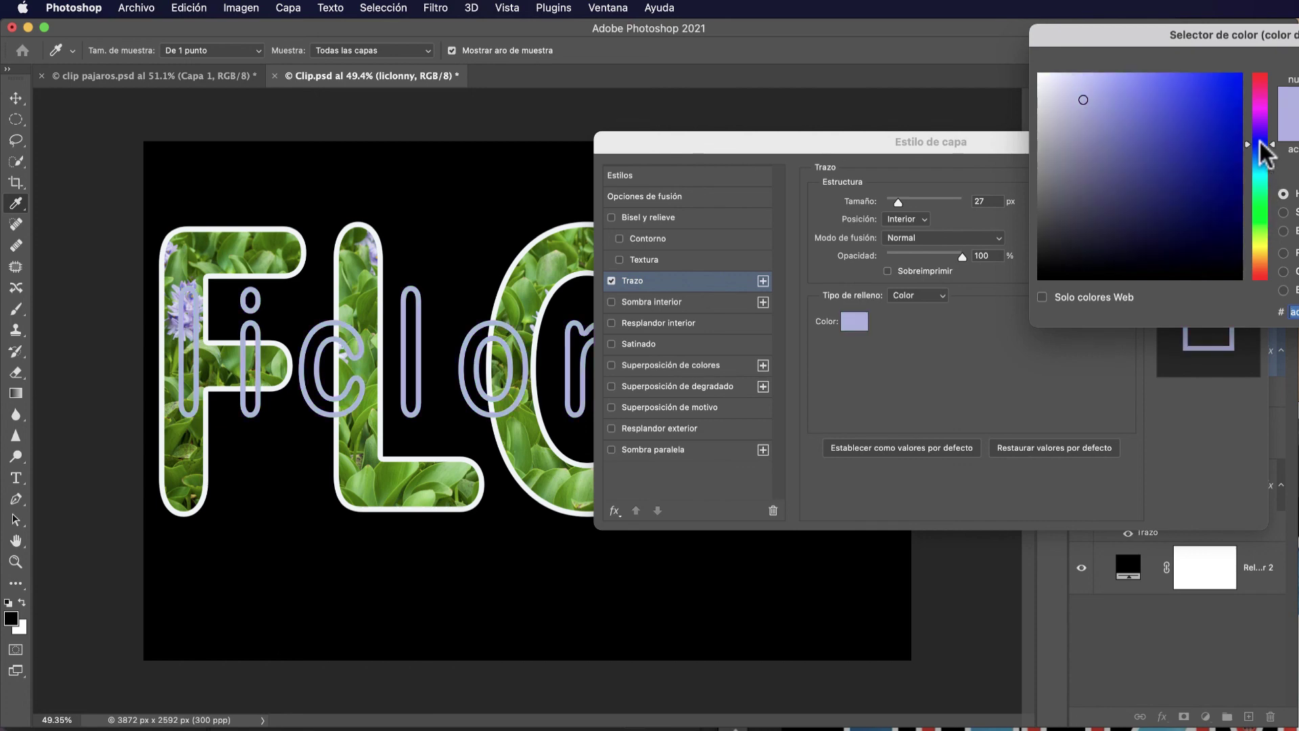
pyautogui.click(1260, 105)
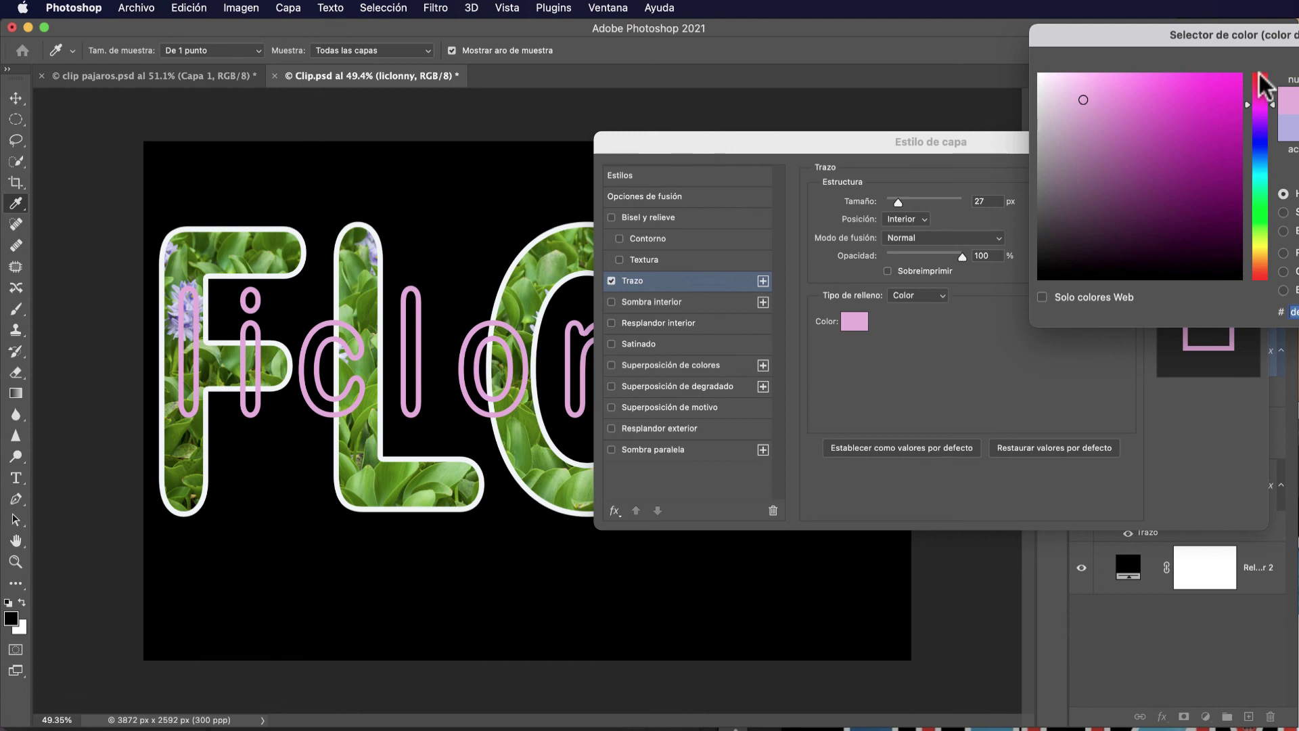
pyautogui.click(1260, 81)
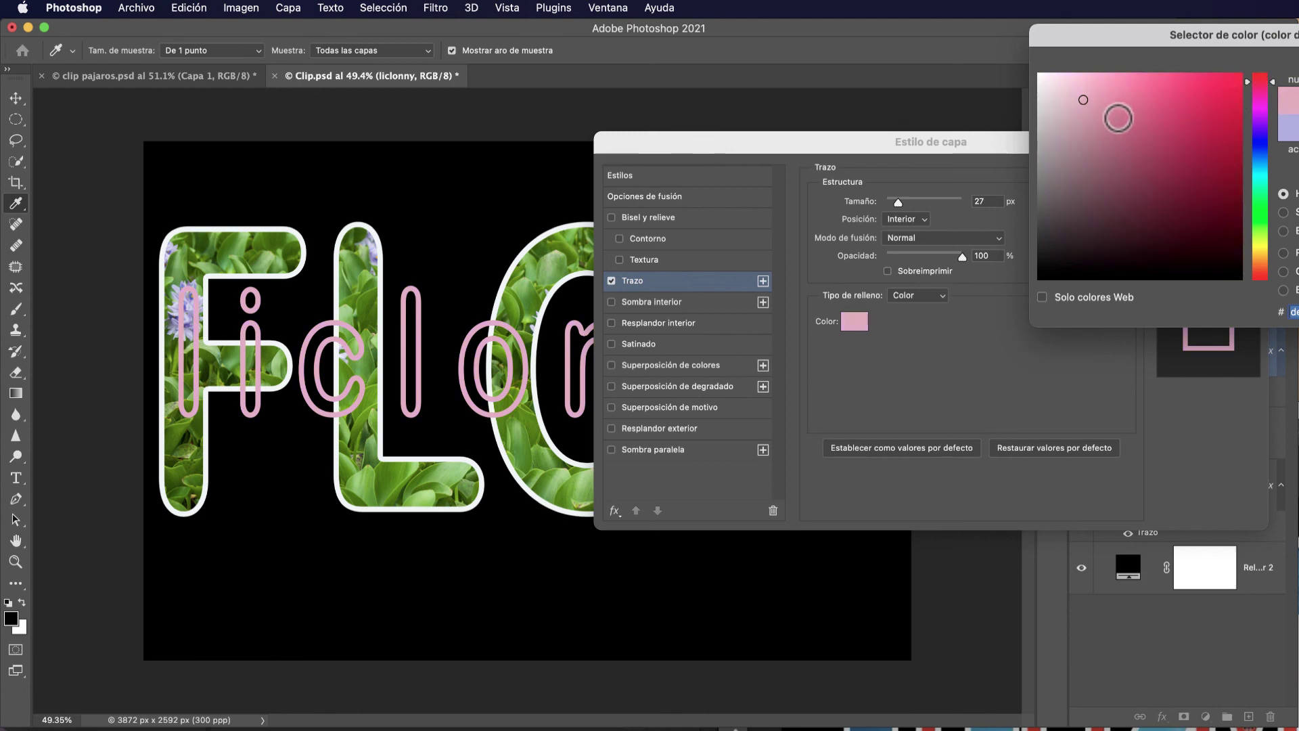
pyautogui.moveTo(1186, 104); pyautogui.dragTo(1234, 94)
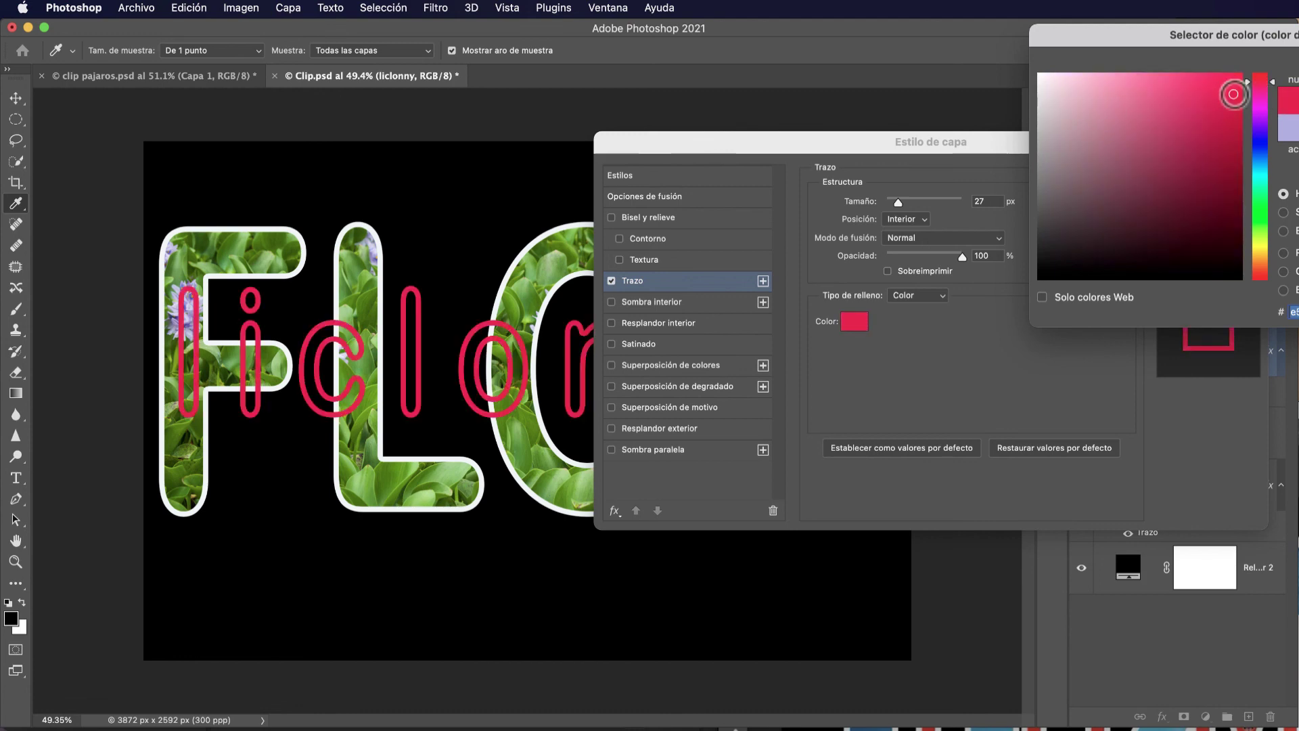
pyautogui.press('Return')
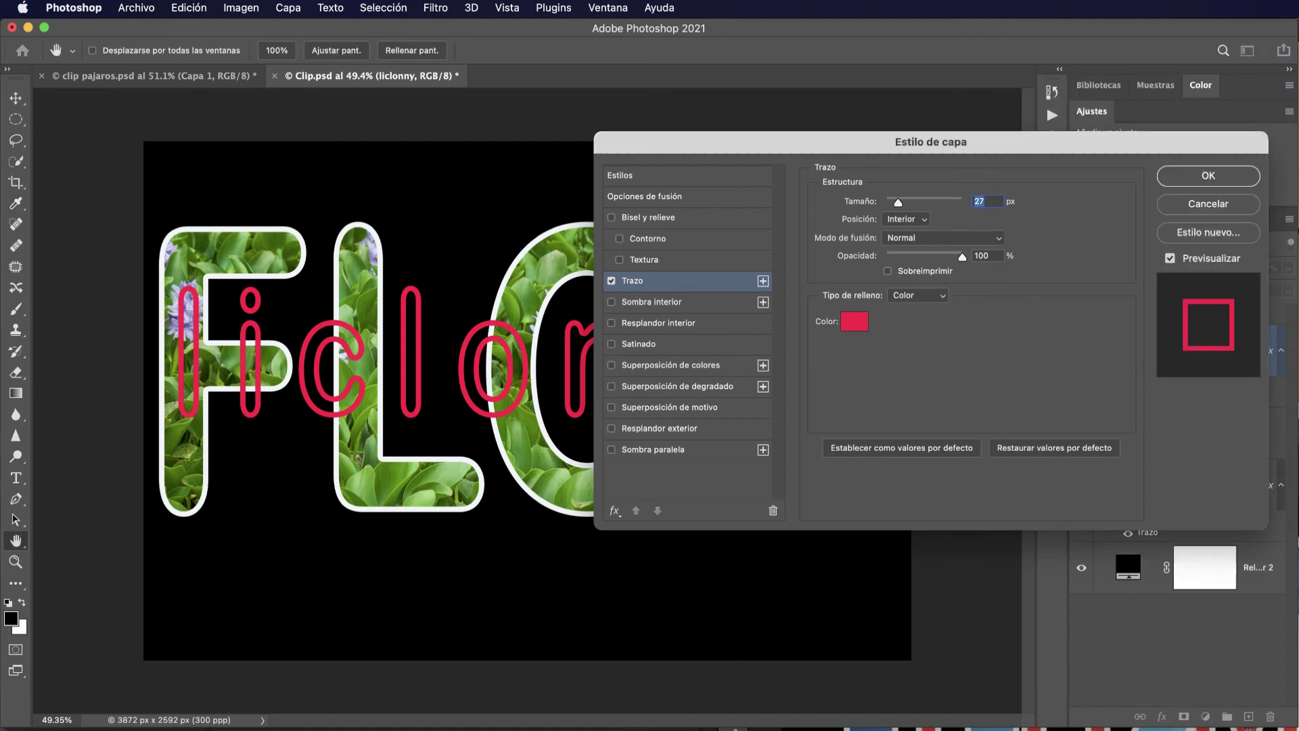
pyautogui.click(1203, 177)
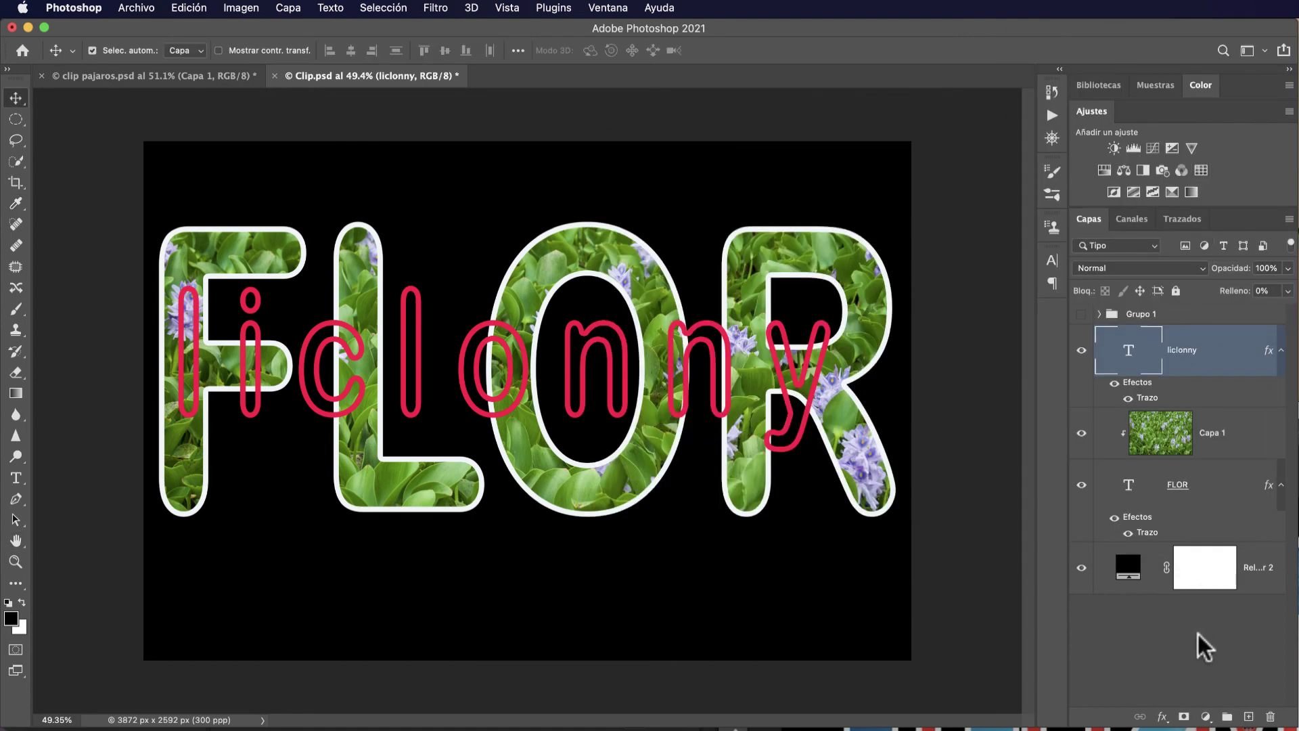
pyautogui.doubleClick(17, 539)
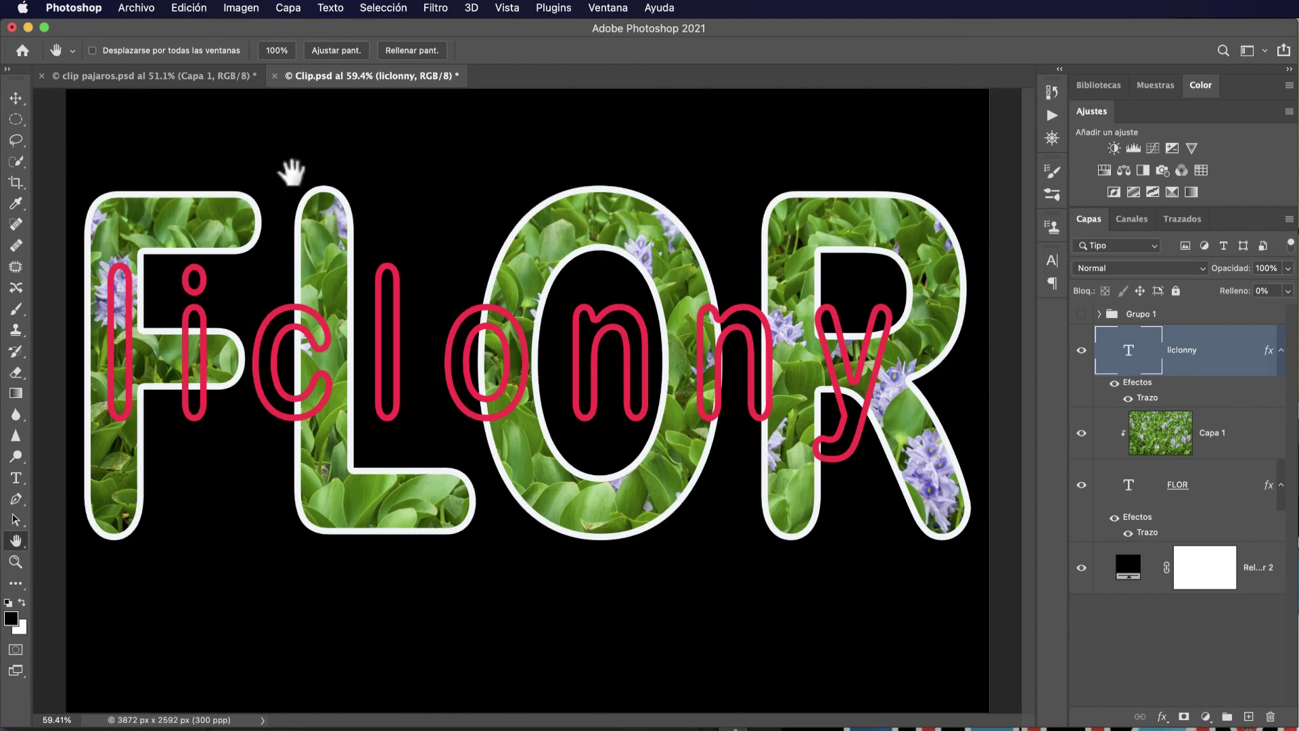
pyautogui.click(197, 79)
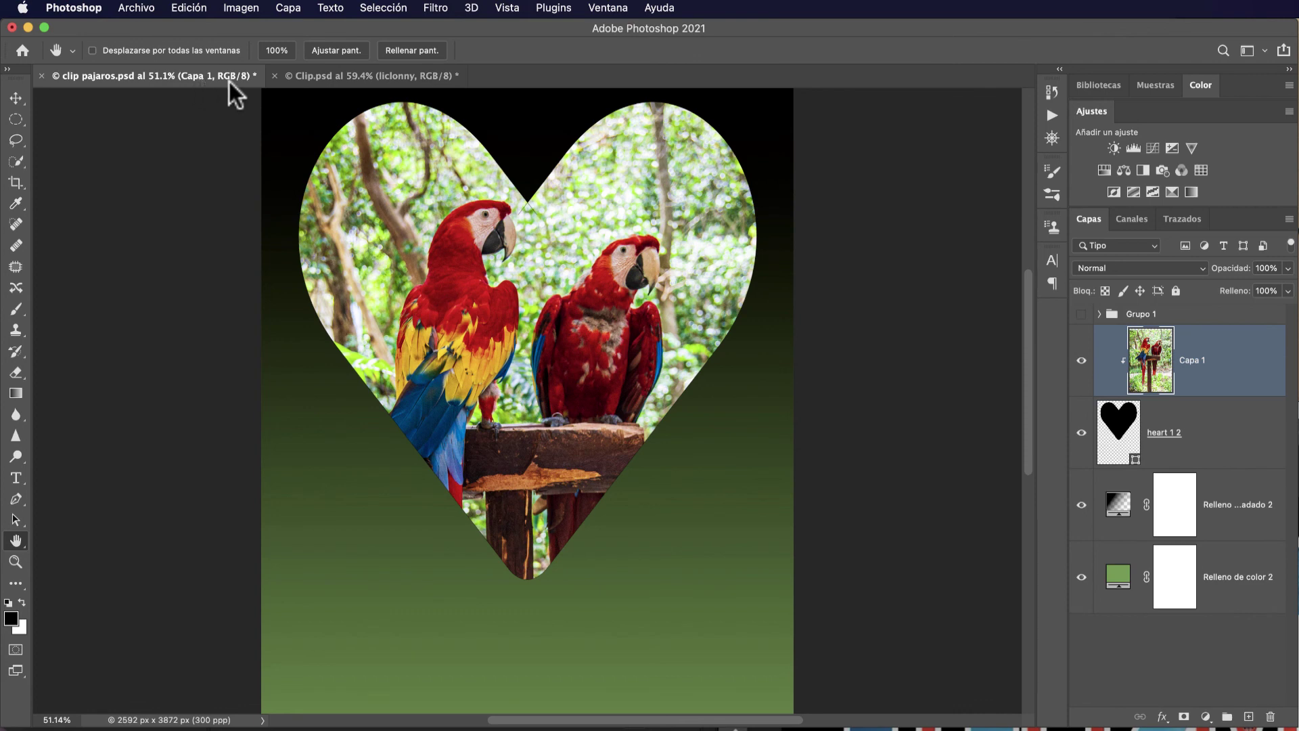
pyautogui.click(334, 77)
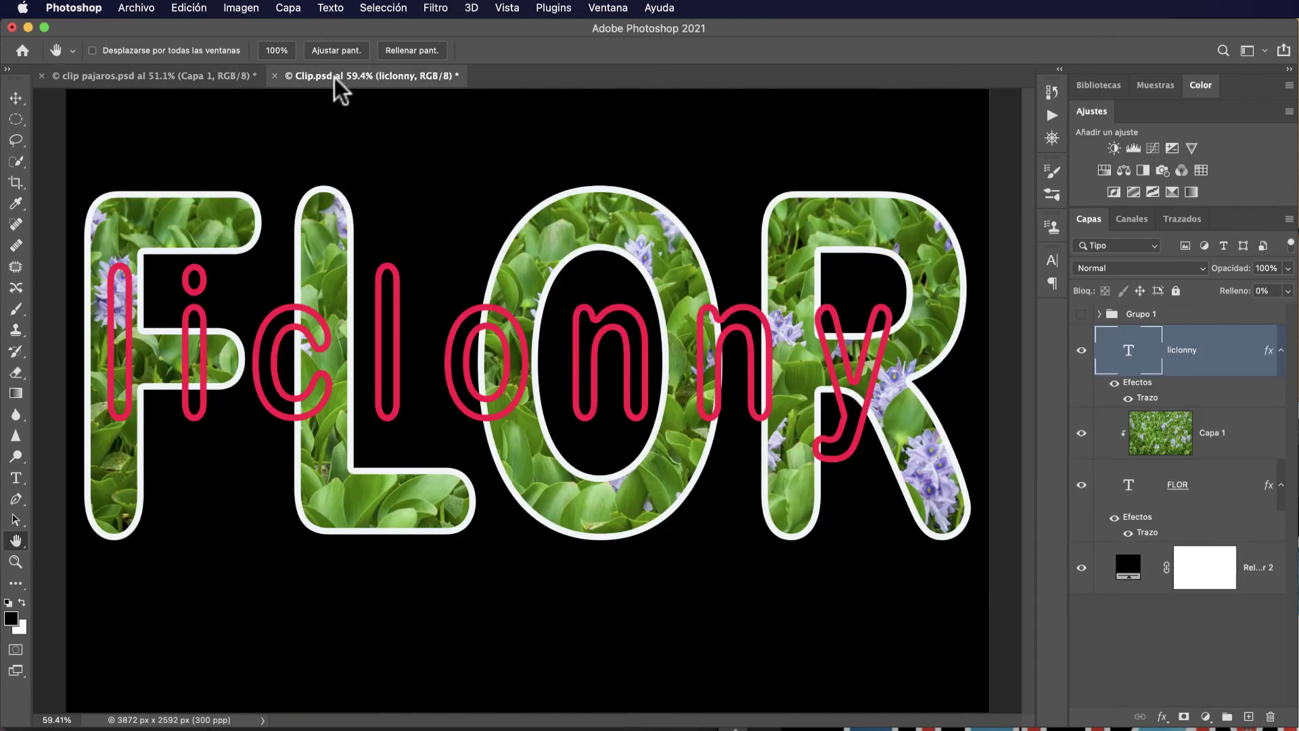